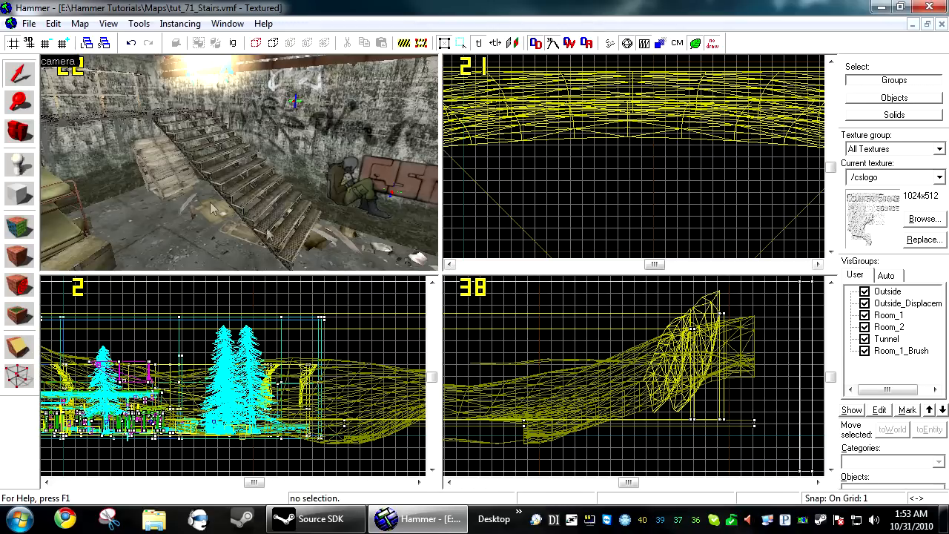
# Center the 2D views on the metal staircase and look around the room in an enlarged camera view.
pyautogui.click(233, 194)
pyautogui.hotkey('ctrl', 'e')
pyautogui.press('Escape')
pyautogui.scroll(5, 616, 151)
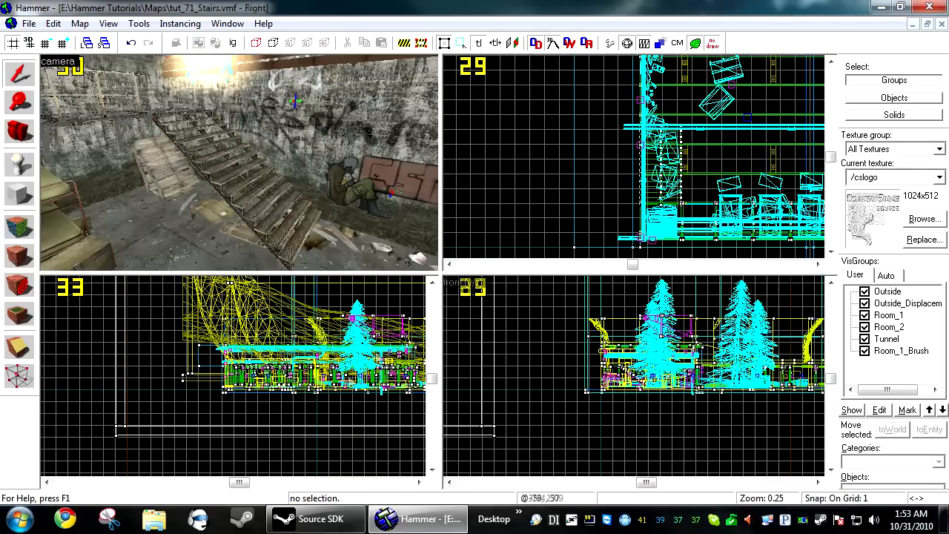
pyautogui.moveTo(440, 272); pyautogui.dragTo(836, 488)
pyautogui.press('z')
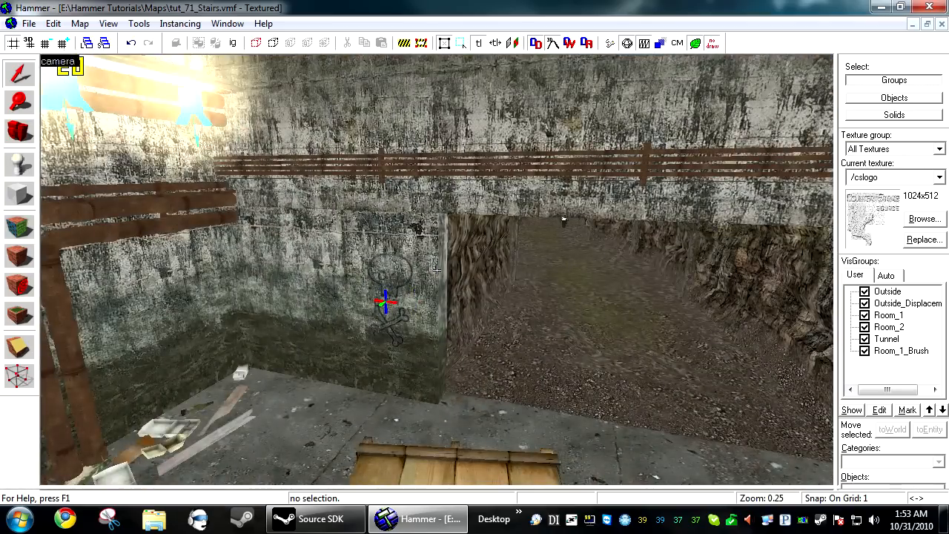
pyautogui.press('z')
pyautogui.hotkey('ctrl', 'a')
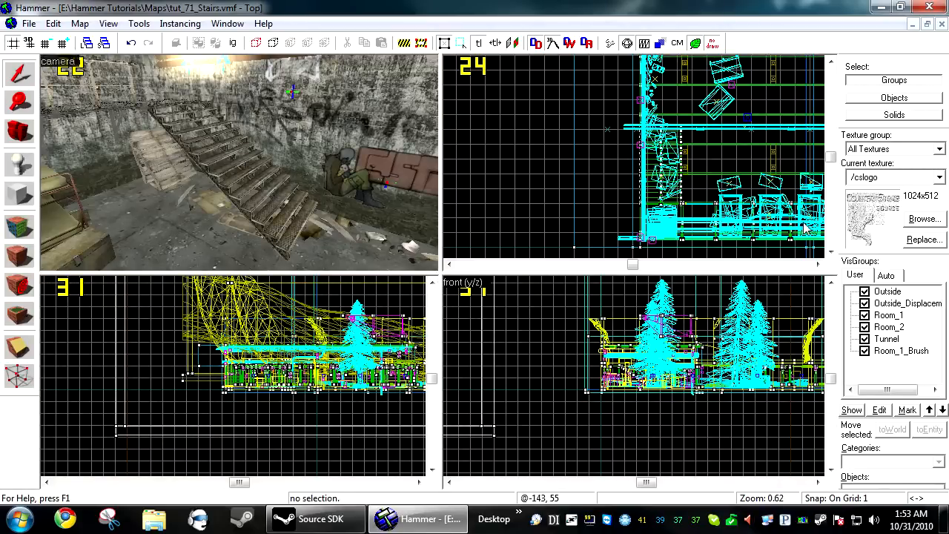
# Hide the Outside, Outside_Displacement, Room_1, Tunnel and Room_1_Brush VisGroups.
pyautogui.click(864, 351)
pyautogui.click(864, 339)
pyautogui.click(865, 315)
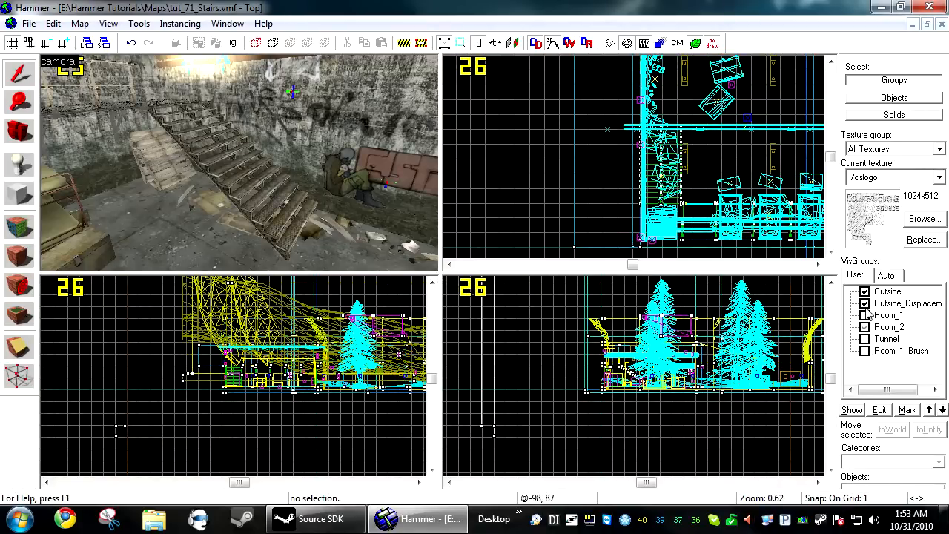
pyautogui.click(864, 304)
pyautogui.click(863, 291)
# Examine the remaining room geometry from outside and inside in the camera view and across the 2D views.
pyautogui.scroll(3, 344, 361)
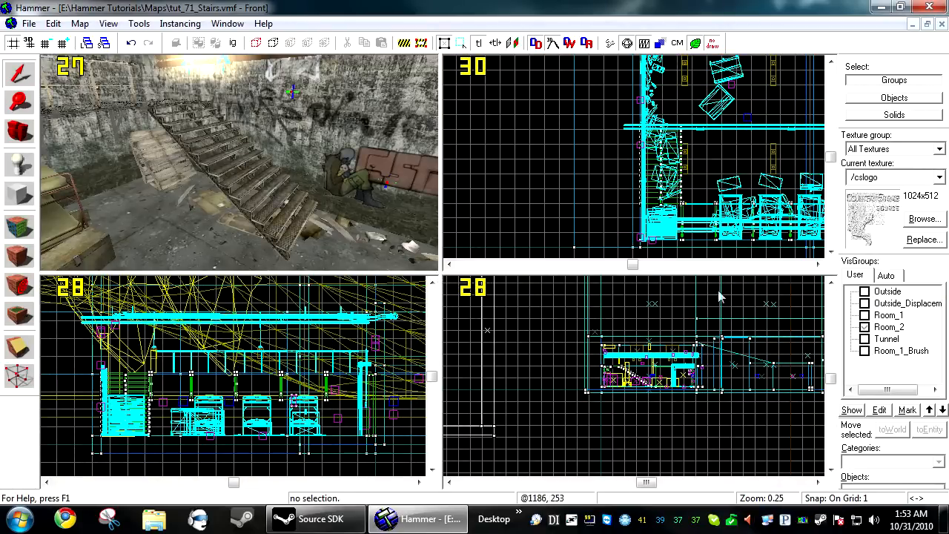
pyautogui.press('s')
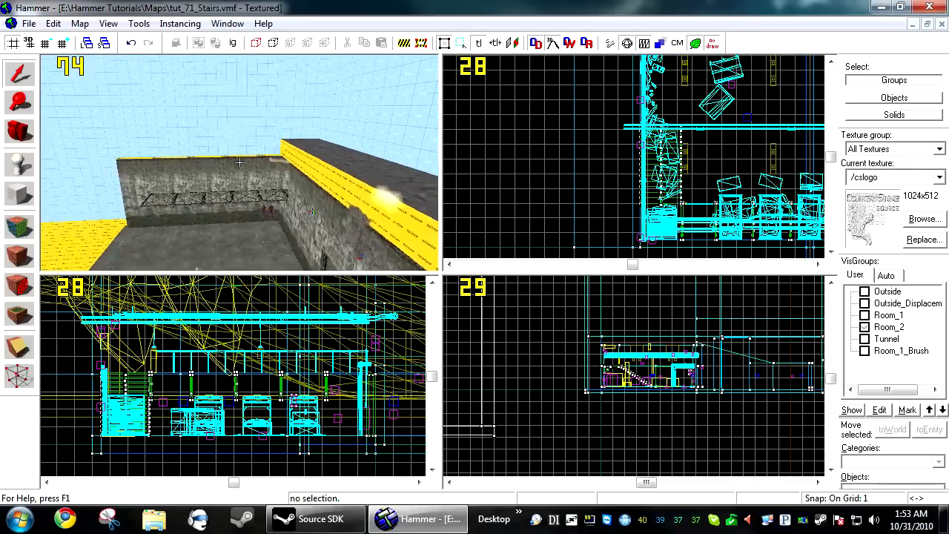
pyautogui.press('w')
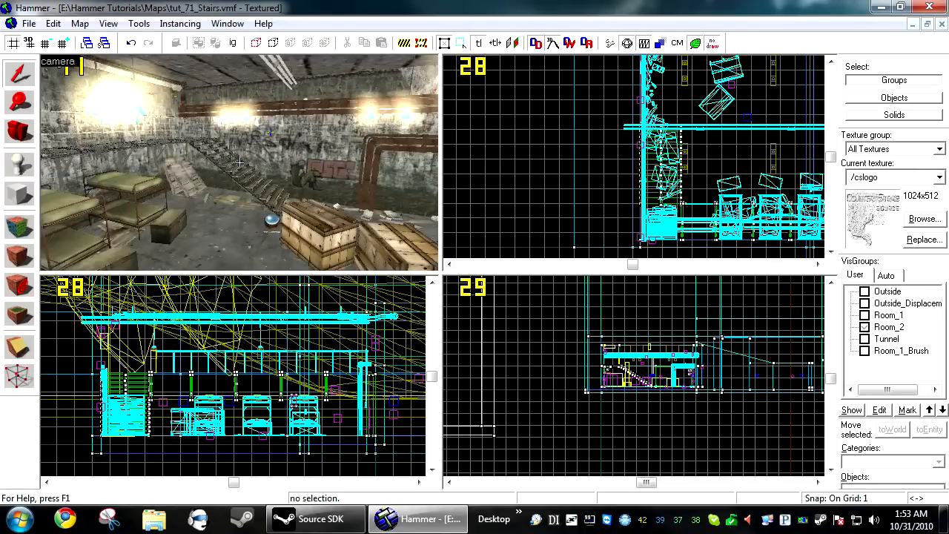
pyautogui.press('z')
pyautogui.scroll(-5, 743, 117)
pyautogui.scroll(-6, 671, 128)
pyautogui.scroll(2, 760, 101)
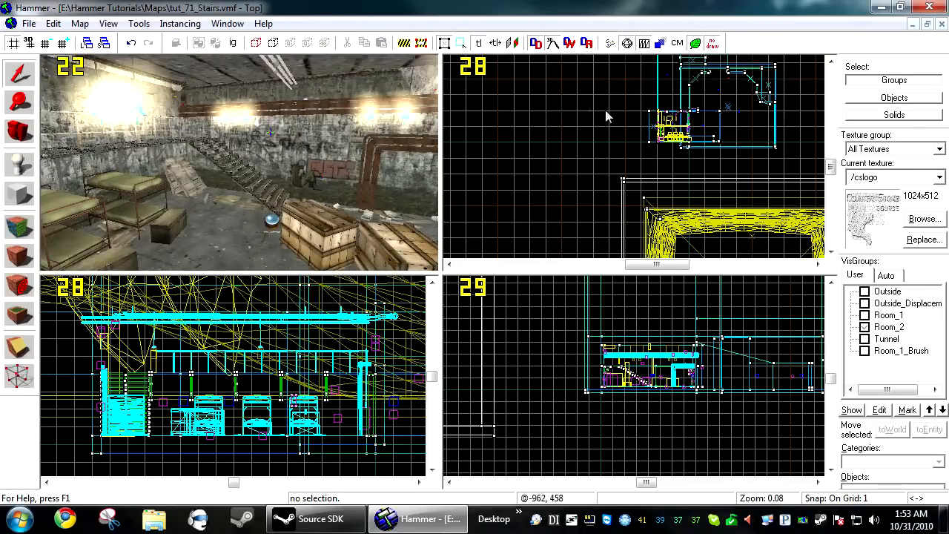
pyautogui.scroll(-6, 605, 110)
pyautogui.moveTo(588, 112); pyautogui.dragTo(723, 252)
pyautogui.moveTo(712, 217); pyautogui.dragTo(694, 120)
pyautogui.click(669, 101)
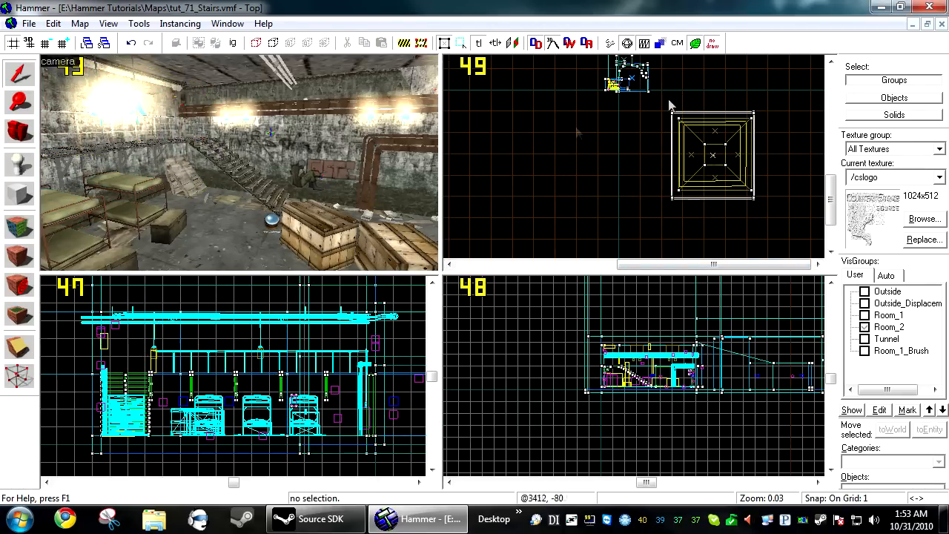
# Select the metal staircase and center and zoom all 2D views on it.
pyautogui.press('z')
pyautogui.press('w')
pyautogui.click(239, 169)
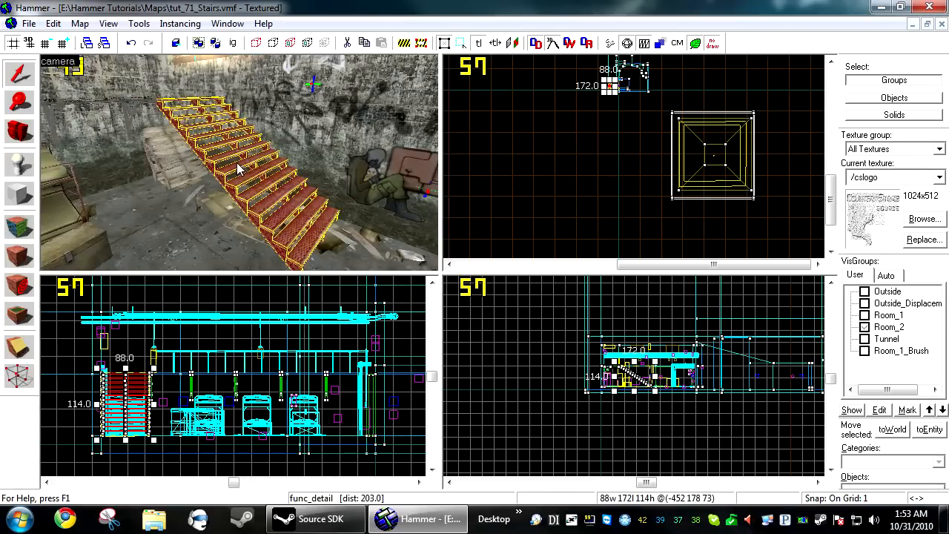
pyautogui.scroll(4, 627, 148)
pyautogui.scroll(4, 621, 126)
pyautogui.hotkey('ctrl', 'e')
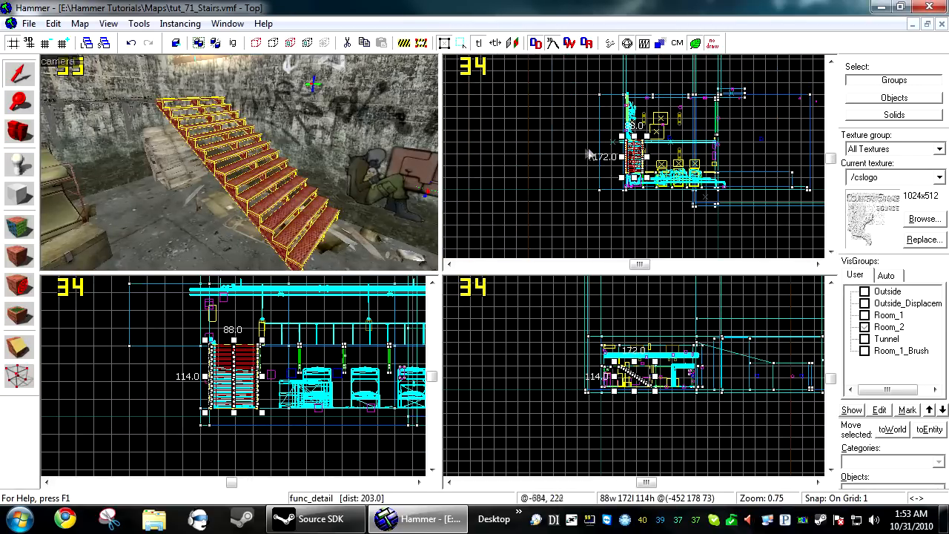
pyautogui.scroll(8, 660, 371)
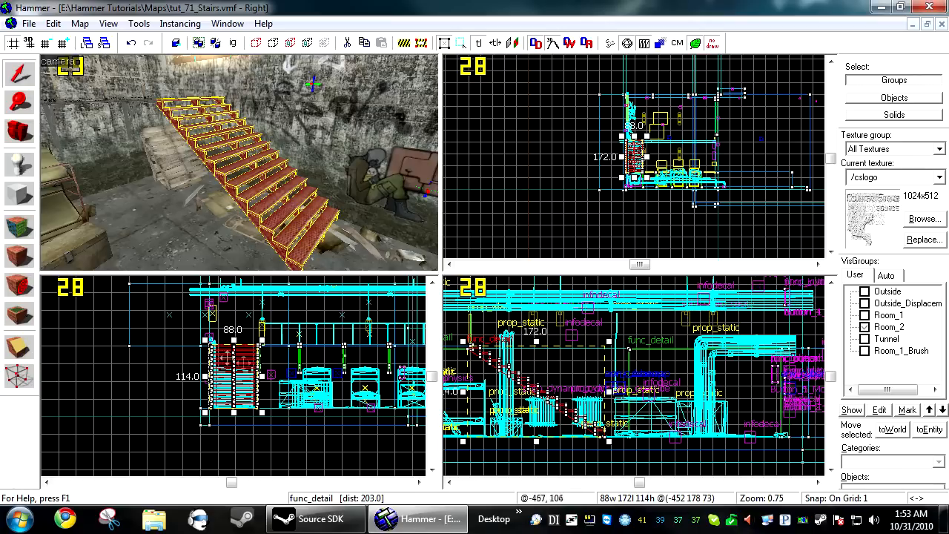
pyautogui.scroll(3, 276, 370)
pyautogui.scroll(6, 656, 154)
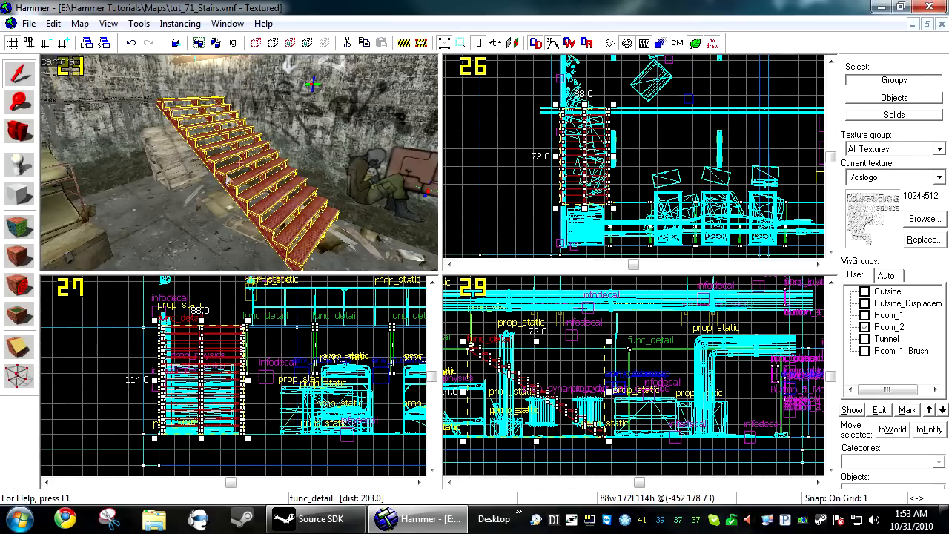
# Inspect the metal staircase from below and from the front, and delete it from the room.
pyautogui.press('z')
pyautogui.press('z')
pyautogui.click(642, 155)
pyautogui.press('z')
pyautogui.press('w')
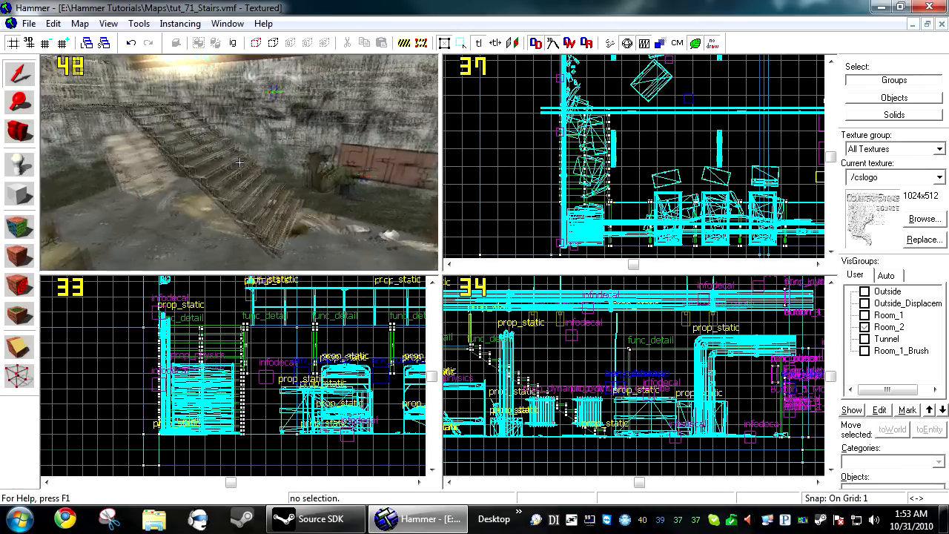
pyautogui.press('w')
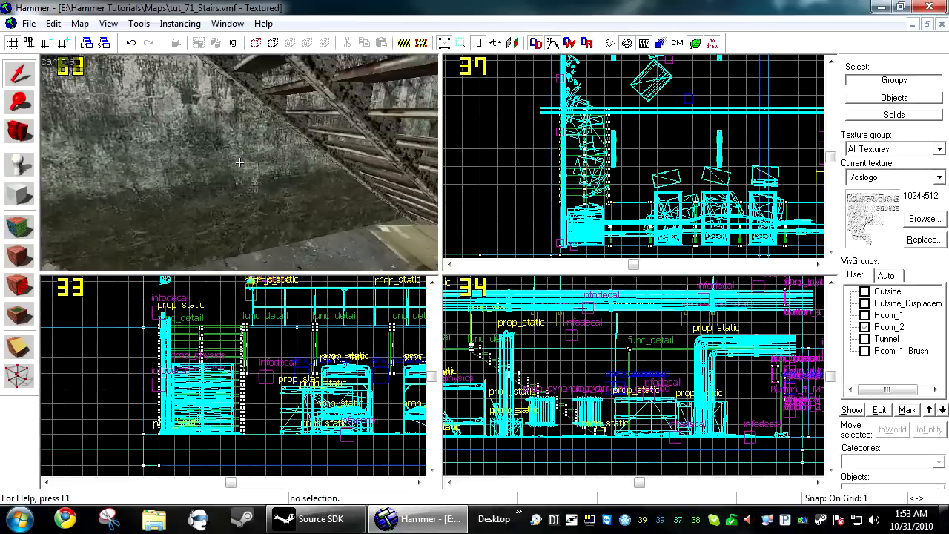
pyautogui.press('s')
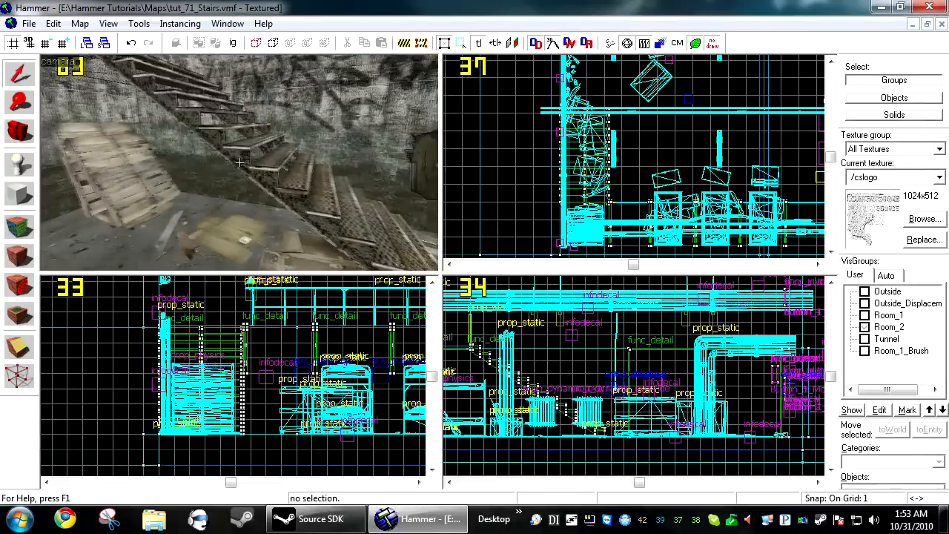
pyautogui.press('z')
pyautogui.click(234, 169)
pyautogui.press('Delete')
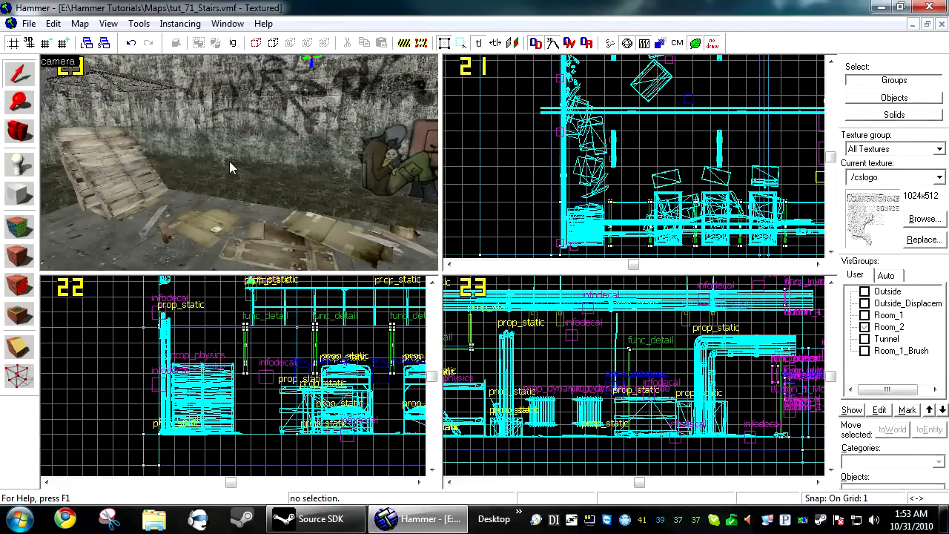
# Filter the textures by "nod", make tools/toolsnodraw the current texture, and turn off detailed model drawing in the 2D views.
pyautogui.click(923, 220)
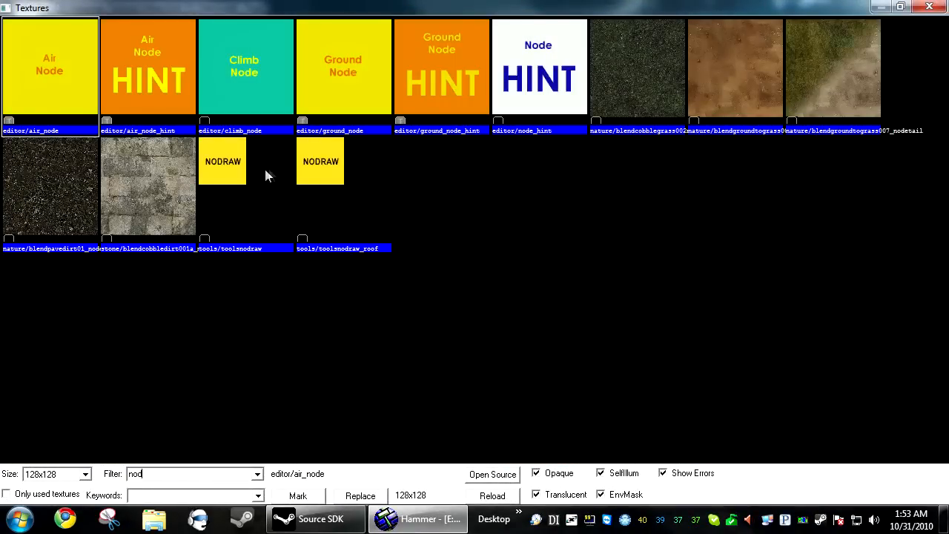
pyautogui.doubleClick(264, 166)
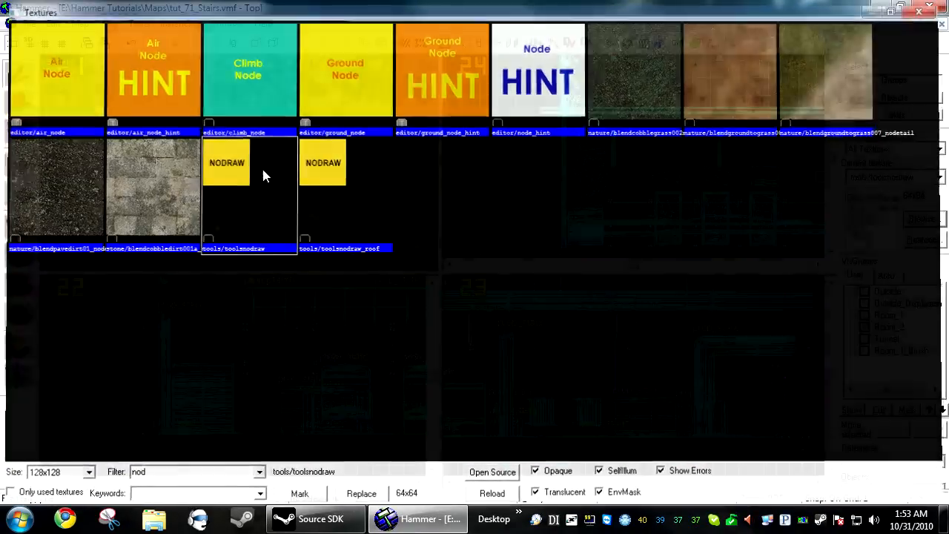
pyautogui.scroll(9, 652, 137)
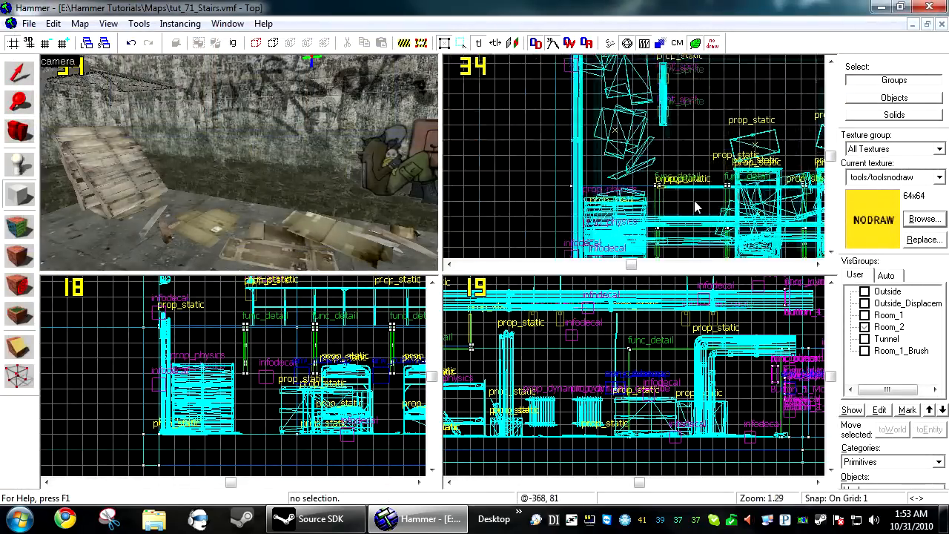
pyautogui.click(643, 45)
# Outline a block 88 units wide and 12 units long at the upper walkway's edge in the top view.
pyautogui.scroll(9, 635, 170)
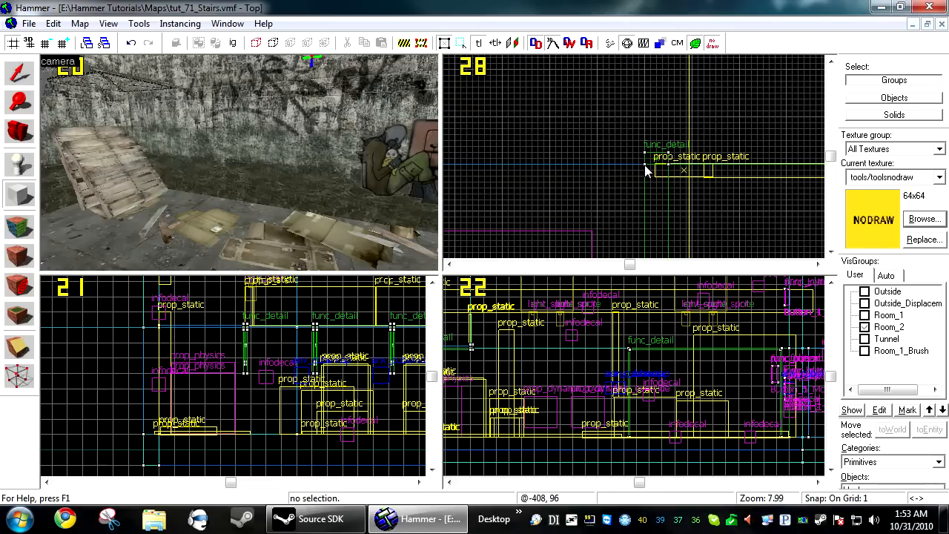
pyautogui.scroll(-7, 635, 148)
pyautogui.moveTo(639, 156); pyautogui.dragTo(512, 113)
pyautogui.scroll(6, 486, 135)
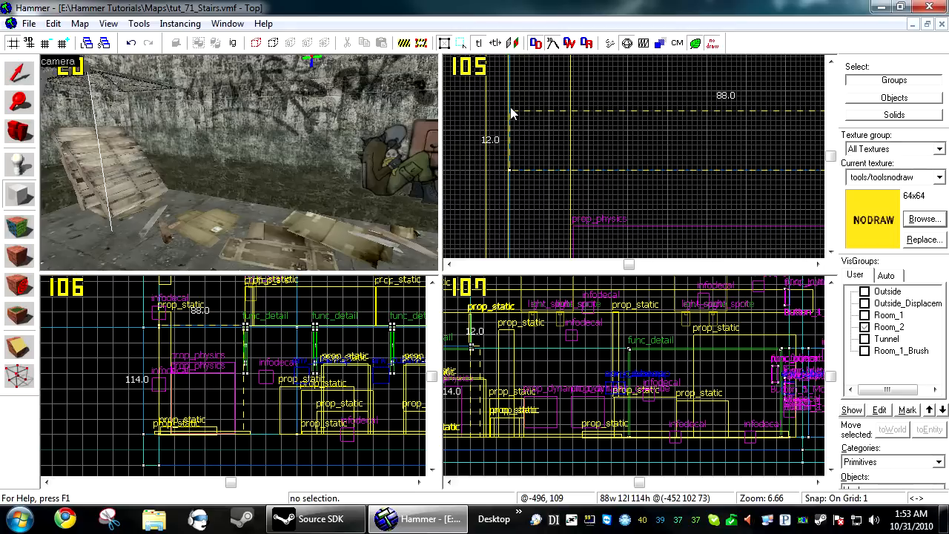
pyautogui.moveTo(511, 113); pyautogui.dragTo(512, 112)
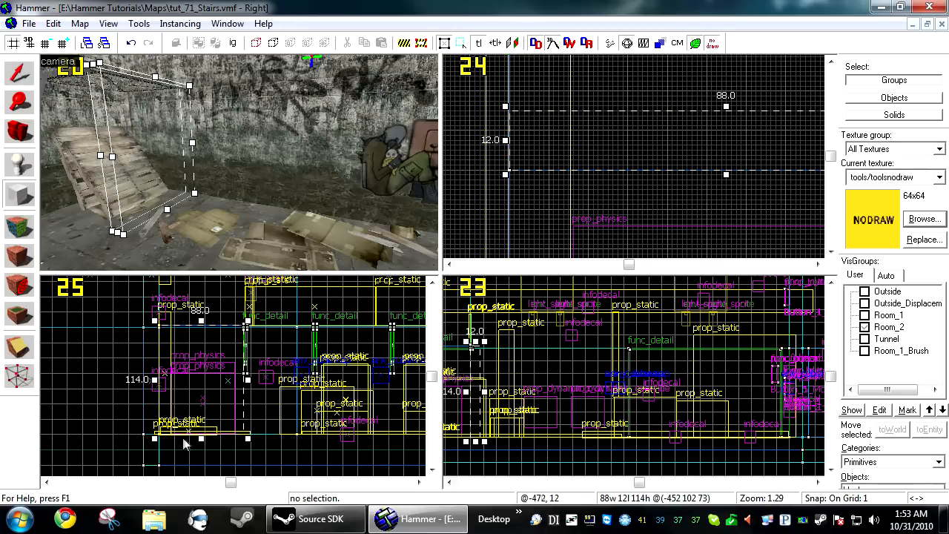
# Reduce the block's height to 2 units from below, create the solid, and clear the selection.
pyautogui.moveTo(201, 438); pyautogui.dragTo(194, 333)
pyautogui.scroll(6, 191, 337)
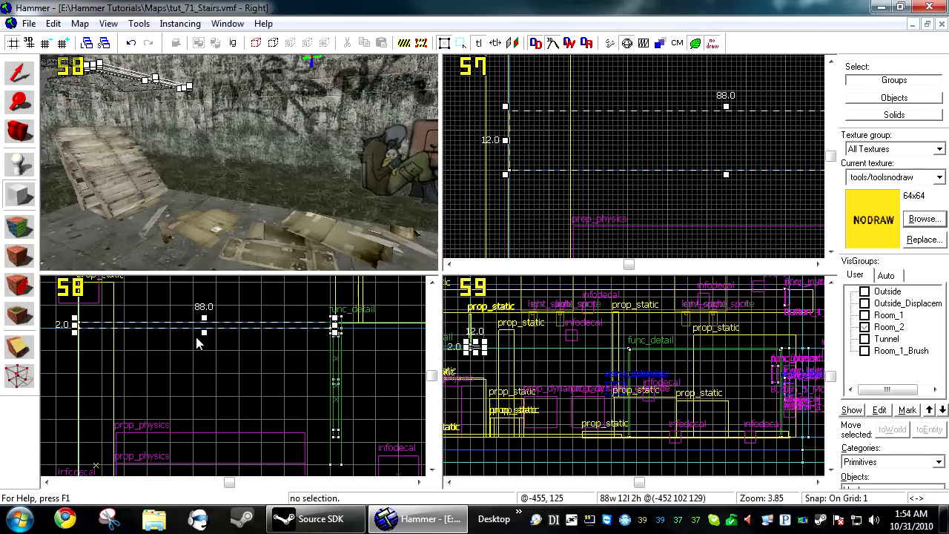
pyautogui.press('Return')
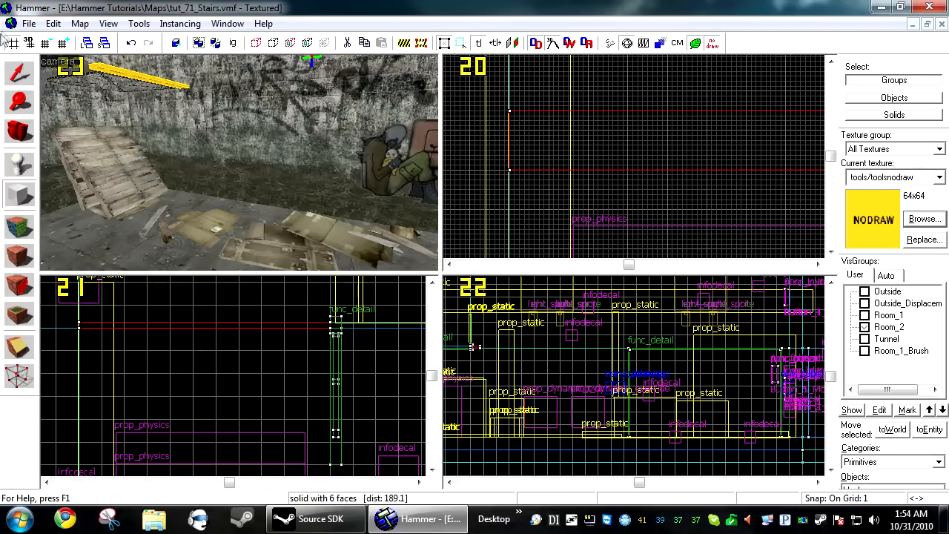
pyautogui.click(19, 72)
pyautogui.press('Escape')
# Select the new nodraw tread and extend it downward to a height of 8 units.
pyautogui.press('z')
pyautogui.press('w')
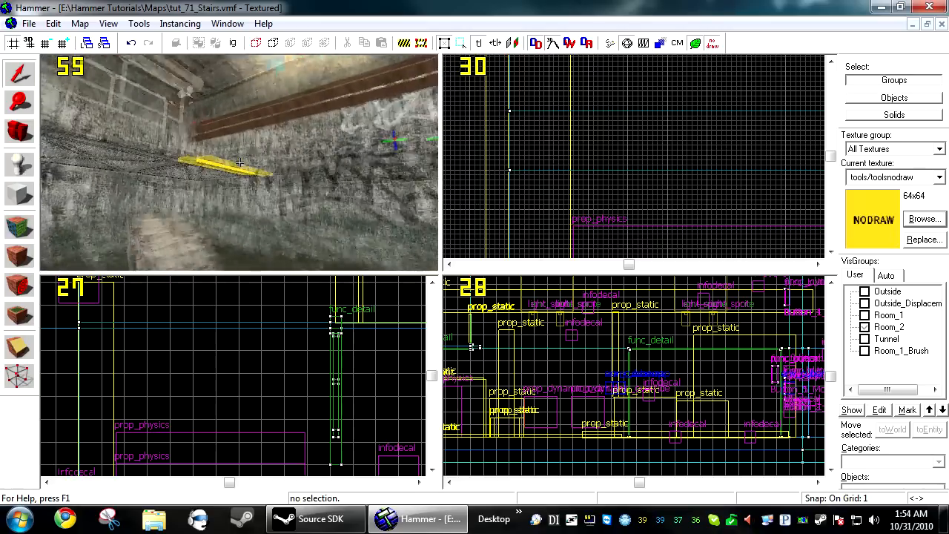
pyautogui.press('s')
pyautogui.press('z')
pyautogui.click(241, 163)
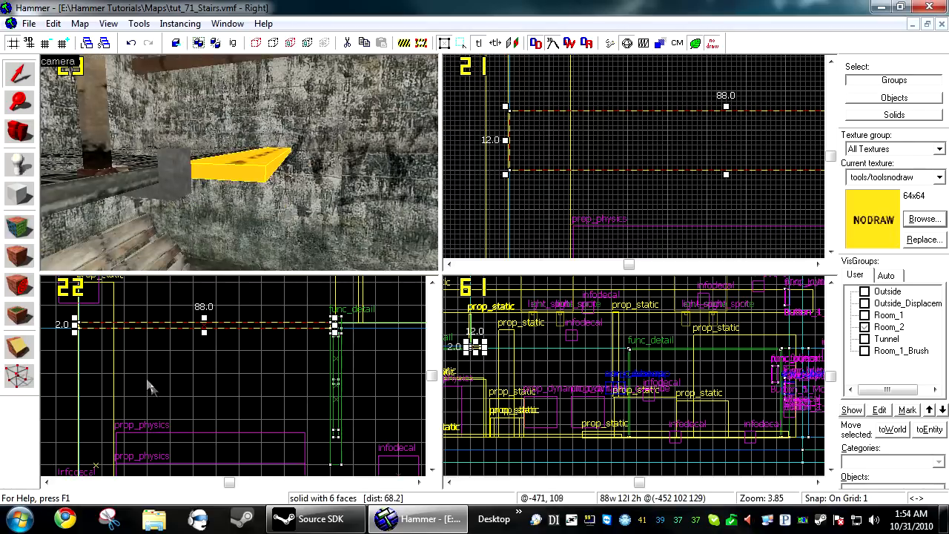
pyautogui.scroll(9, 471, 349)
pyautogui.scroll(-4, 531, 367)
pyautogui.scroll(6, 531, 366)
pyautogui.moveTo(598, 372); pyautogui.dragTo(598, 406)
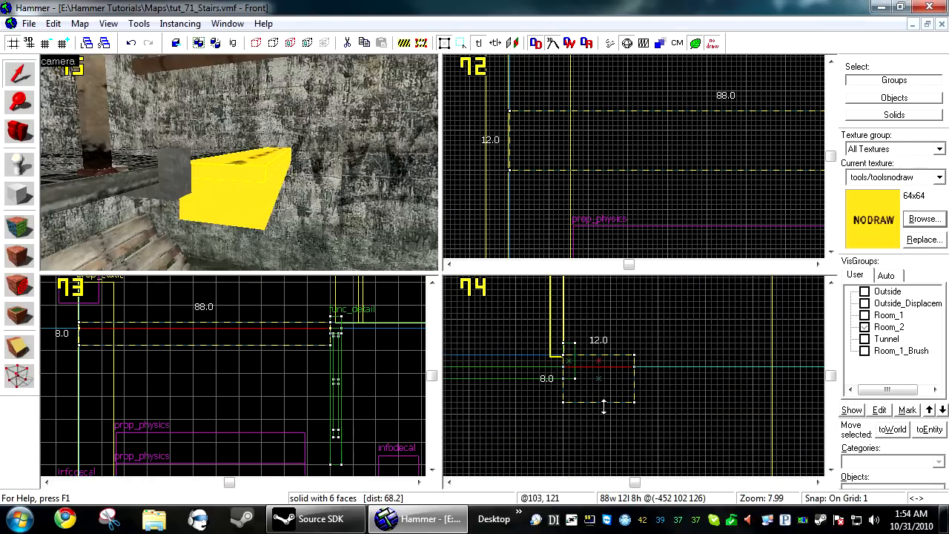
# Clone the 8-unit-high block diagonally downward so the copy meets its lower corner as the next stair.
pyautogui.press('z')
pyautogui.press('s')
pyautogui.press('z')
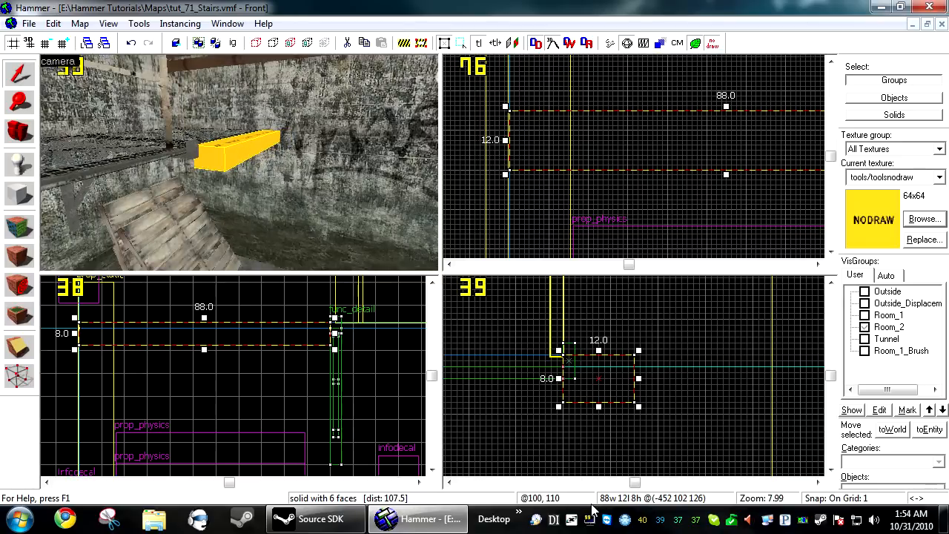
pyautogui.moveTo(606, 385)
pyautogui.keyDown('shift'); pyautogui.mouseDown()
pyautogui.moveTo(627, 382)
pyautogui.moveTo(669, 415)
pyautogui.moveTo(662, 410)
pyautogui.mouseUp(); pyautogui.keyUp('shift')
pyautogui.press('Escape')
pyautogui.press('z')
pyautogui.press('d')
pyautogui.press('w')
pyautogui.press('z')
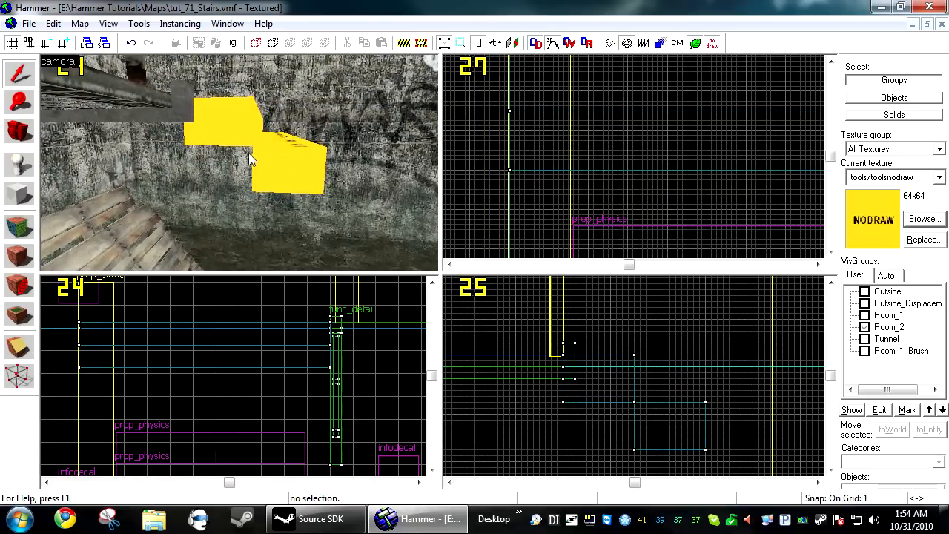
# Thin the cloned lower block and the upper block to 2 units high each, keeping their top faces in place.
pyautogui.click(289, 180)
pyautogui.moveTo(668, 454); pyautogui.dragTo(654, 415)
pyautogui.click(227, 114)
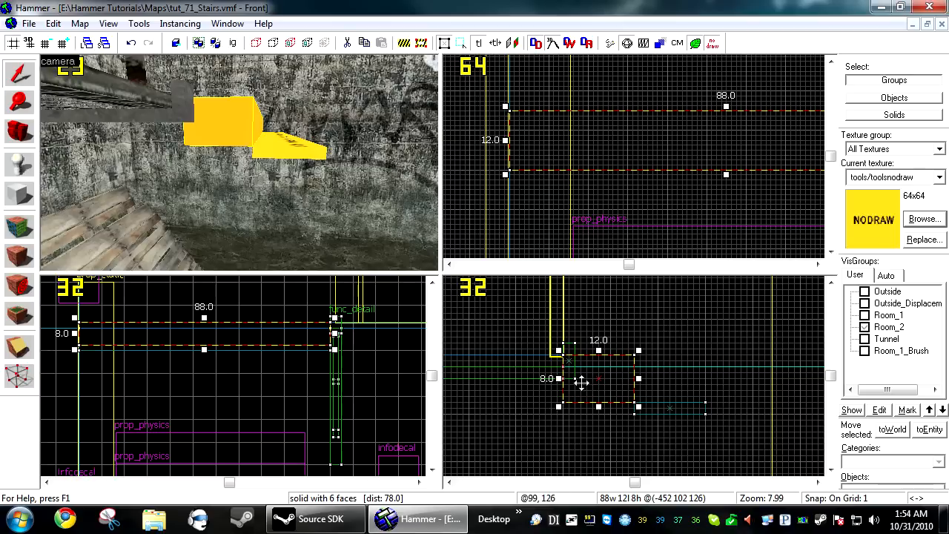
pyautogui.moveTo(598, 407); pyautogui.dragTo(597, 366)
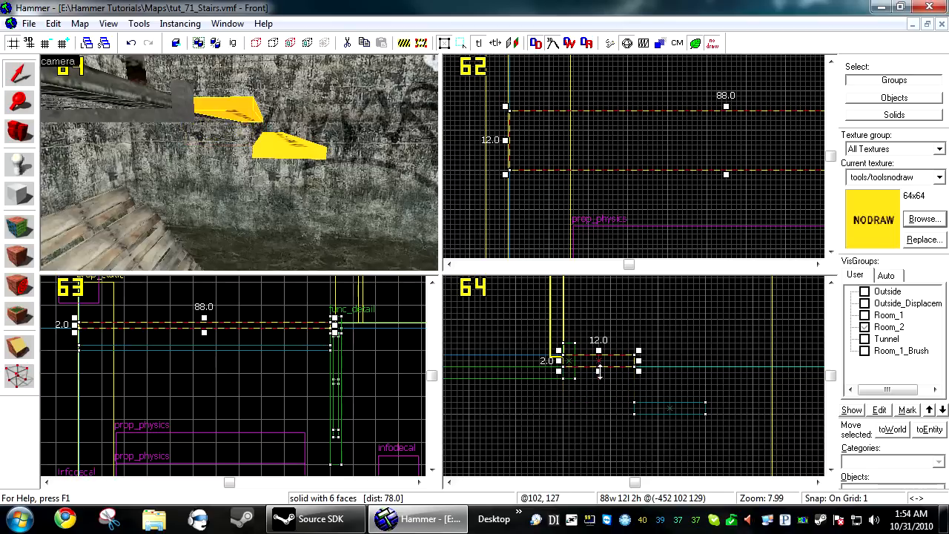
pyautogui.keyDown('ctrl'); pyautogui.click(293, 152); pyautogui.keyUp('ctrl')
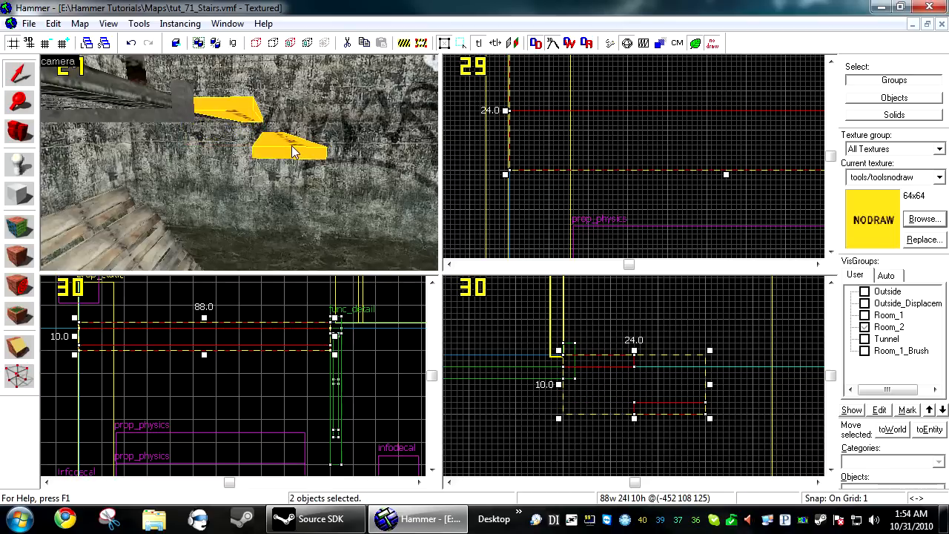
pyautogui.click(534, 202)
pyautogui.click(138, 23)
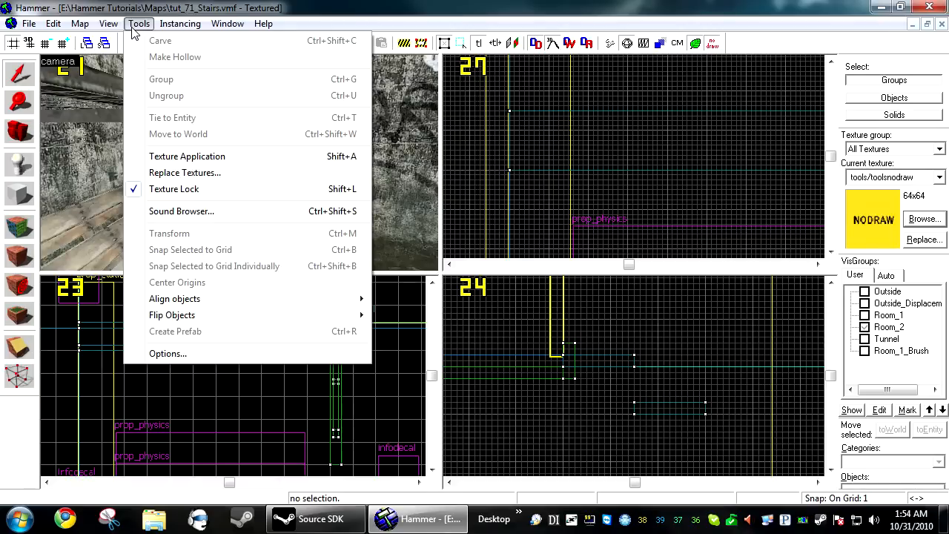
pyautogui.click(312, 6)
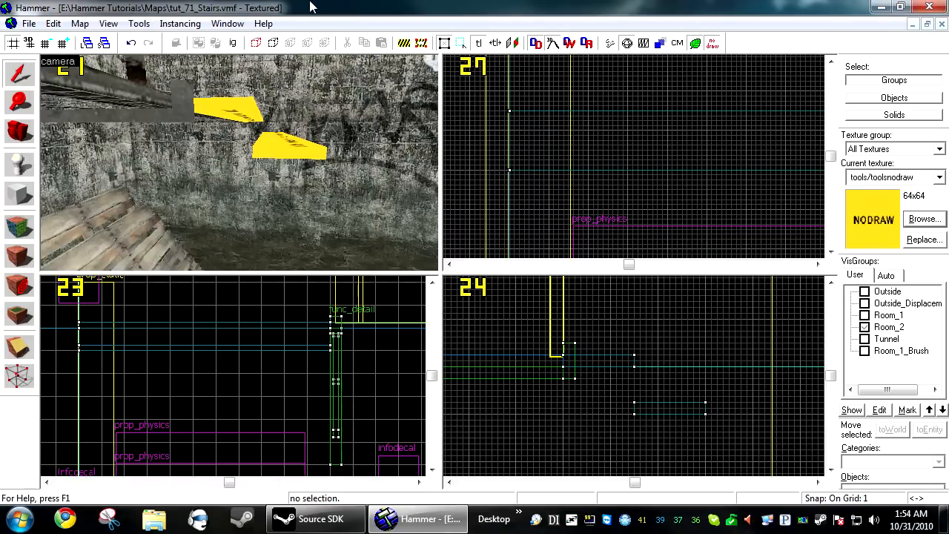
# Group the two thin nodraw treads and select the resulting group.
pyautogui.click(287, 154)
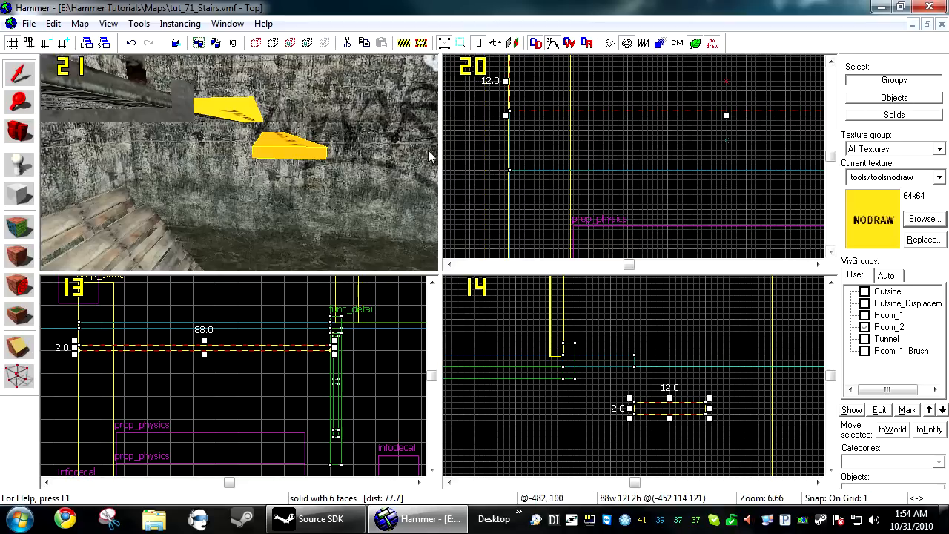
pyautogui.keyDown('ctrl'); pyautogui.click(235, 110); pyautogui.keyUp('ctrl')
pyautogui.hotkey('ctrl', 'g')
pyautogui.click(244, 80)
pyautogui.click(284, 148)
pyautogui.scroll(-1, 611, 380)
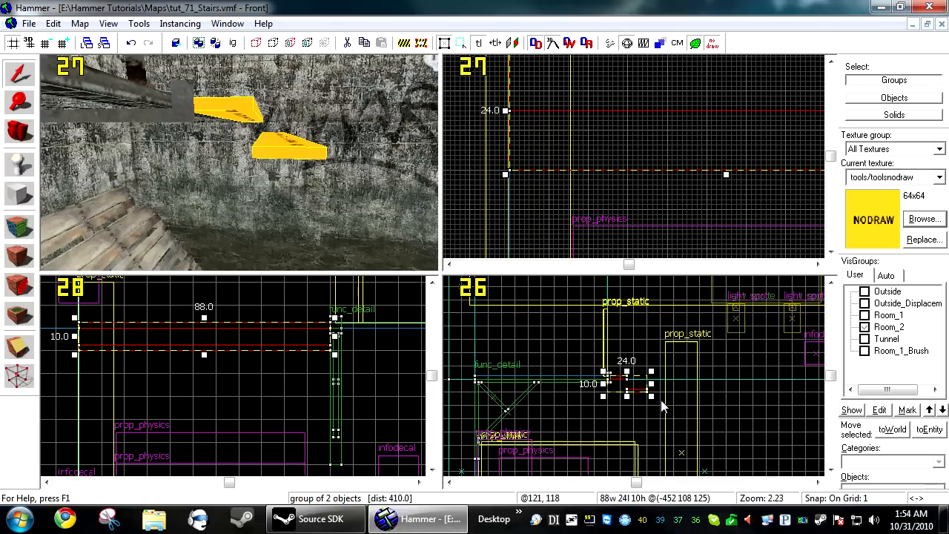
# Clone the two-tread group diagonally downward so the copies continue the even stepping as the third and fourth treads, and clear the selection.
pyautogui.scroll(1, 601, 383)
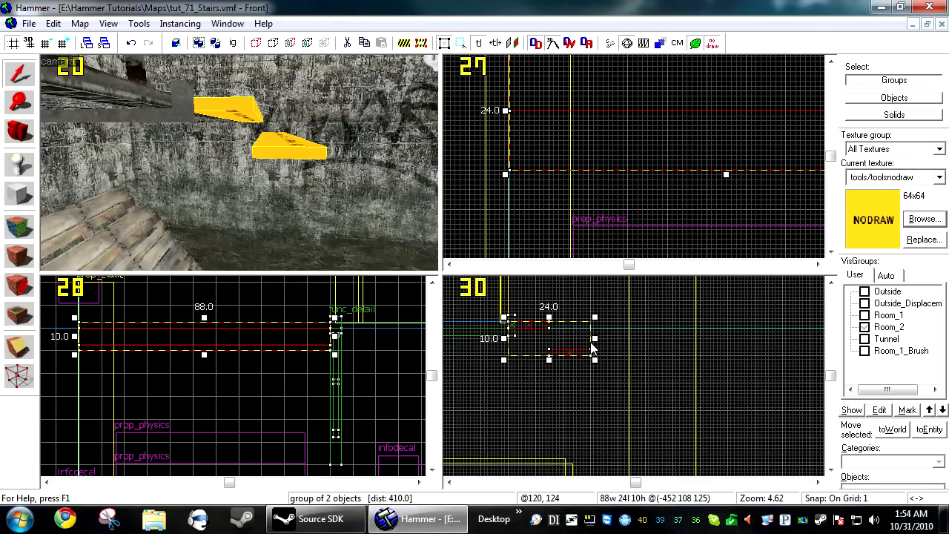
pyautogui.moveTo(555, 334)
pyautogui.mouseDown()
pyautogui.moveTo(639, 335)
pyautogui.moveTo(653, 349)
pyautogui.mouseUp()
pyautogui.scroll(2, 614, 382)
pyautogui.scroll(2, 610, 339)
pyautogui.scroll(-3, 627, 334)
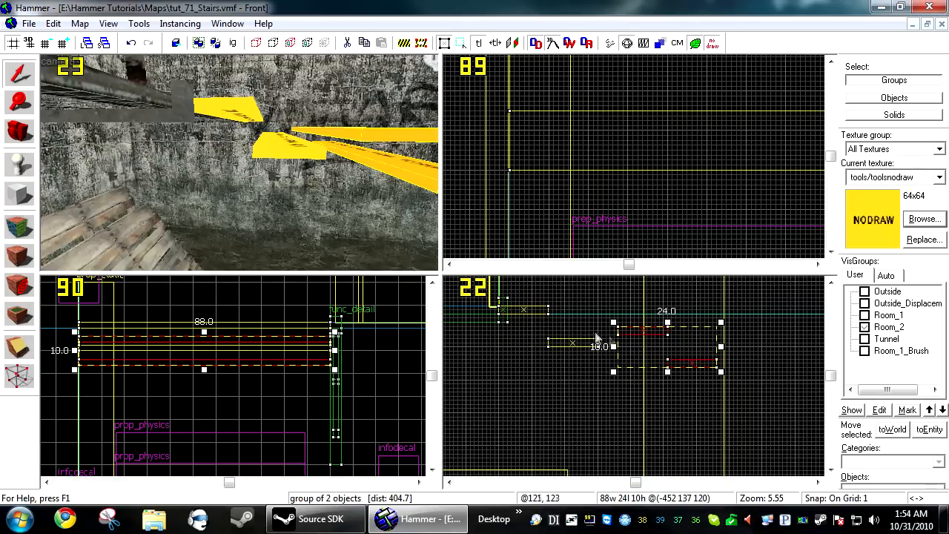
pyautogui.moveTo(643, 340)
pyautogui.mouseDown()
pyautogui.moveTo(682, 334)
pyautogui.moveTo(602, 354)
pyautogui.mouseUp()
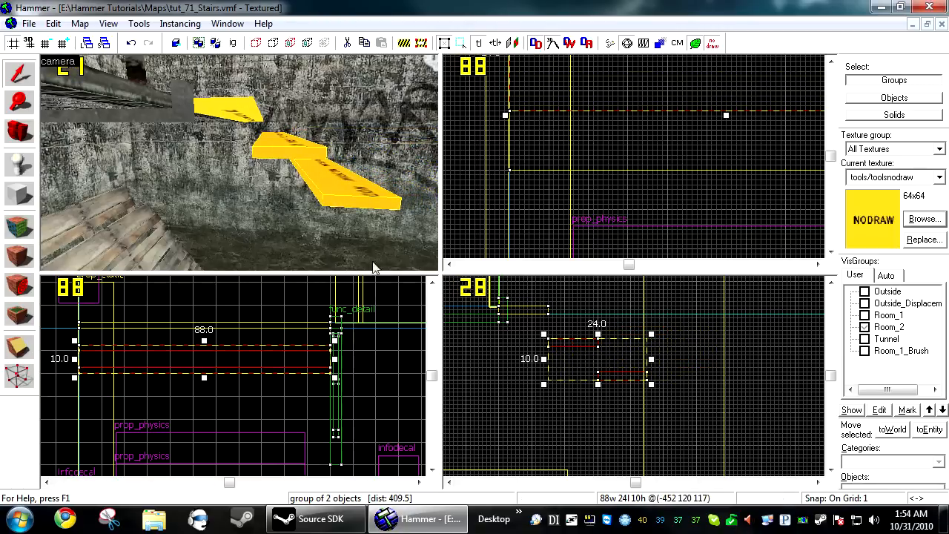
pyautogui.moveTo(569, 354); pyautogui.dragTo(616, 386)
pyautogui.press('Escape')
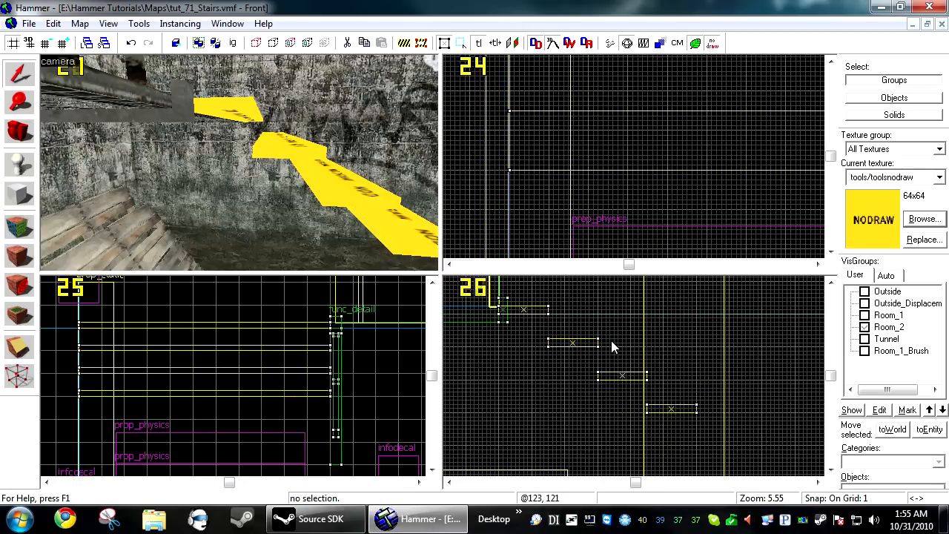
# Filter the texture browser by "stair" and choose metal/prodstairsatp as the current texture.
pyautogui.press('z')
pyautogui.press('s')
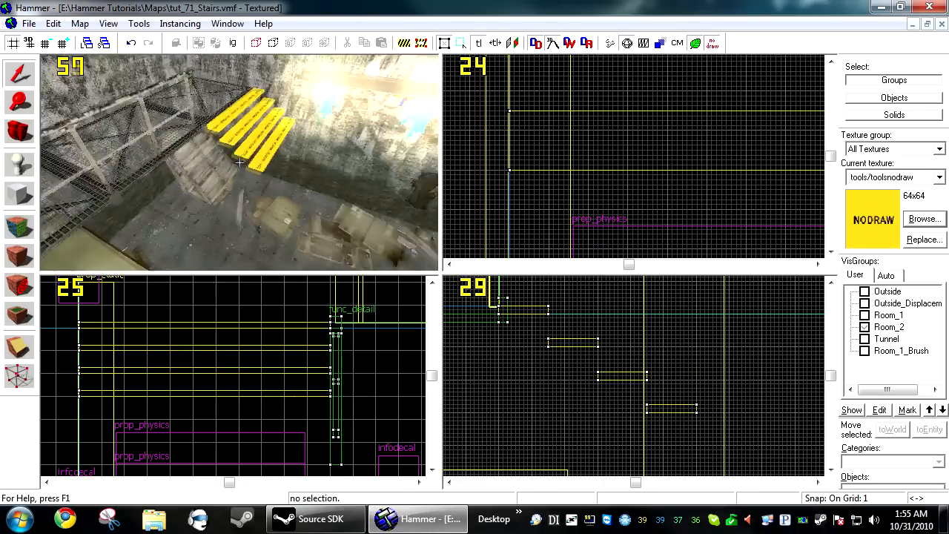
pyautogui.press('z')
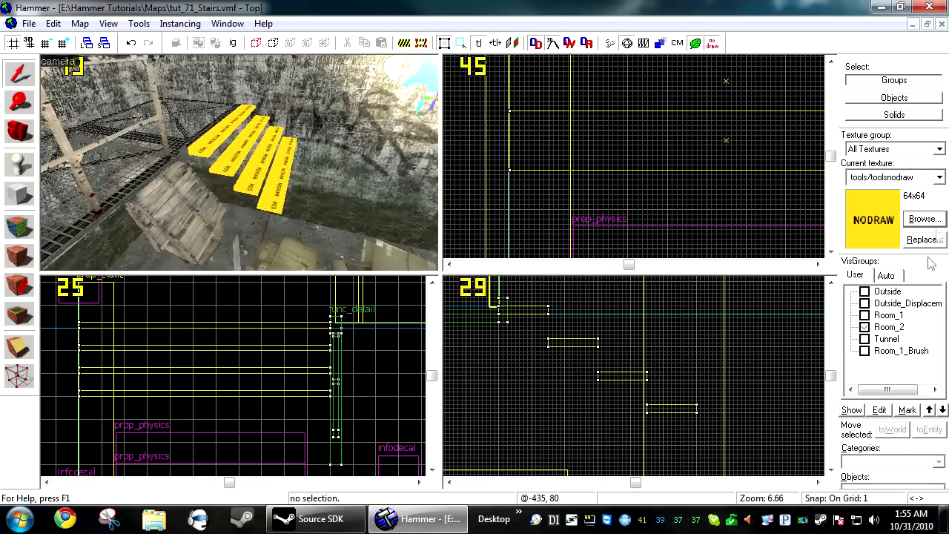
pyautogui.click(924, 219)
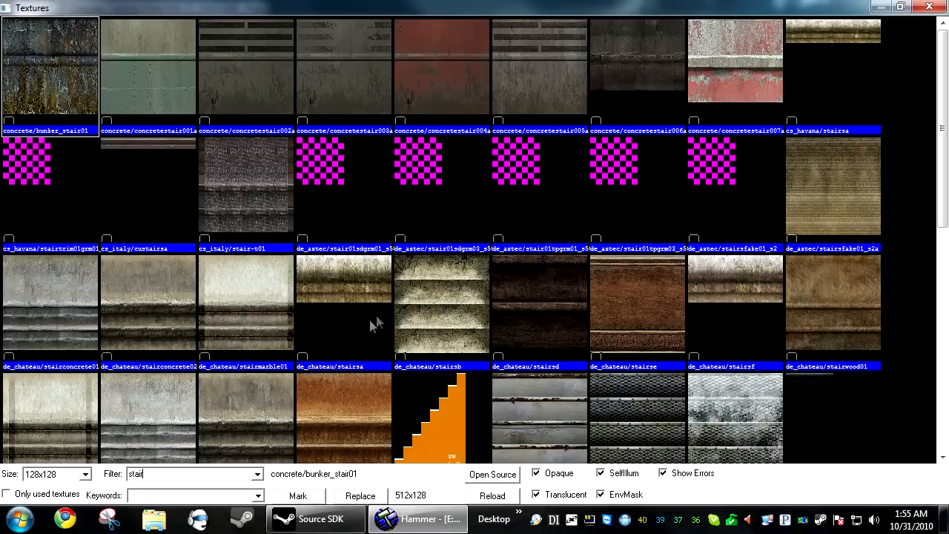
pyautogui.click(699, 370)
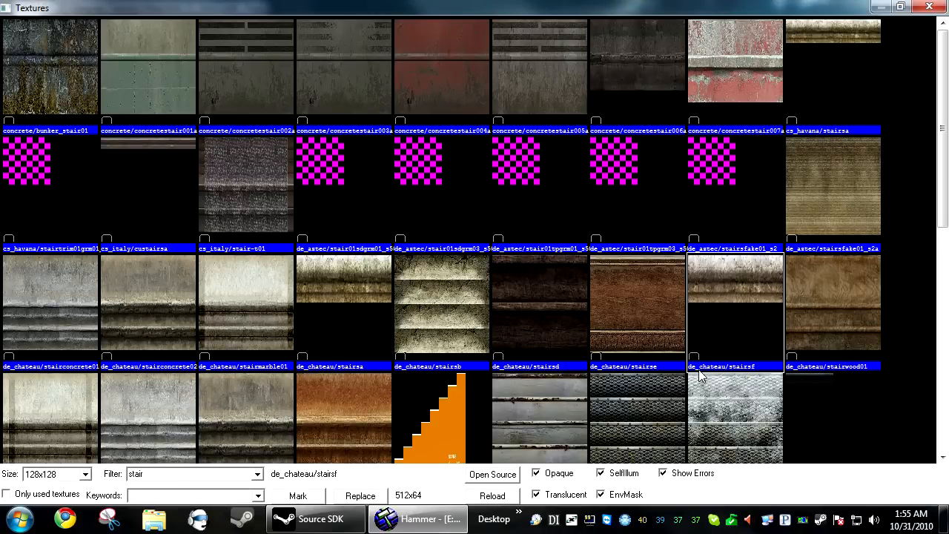
pyautogui.scroll(-1, 700, 370)
pyautogui.scroll(-1, 700, 376)
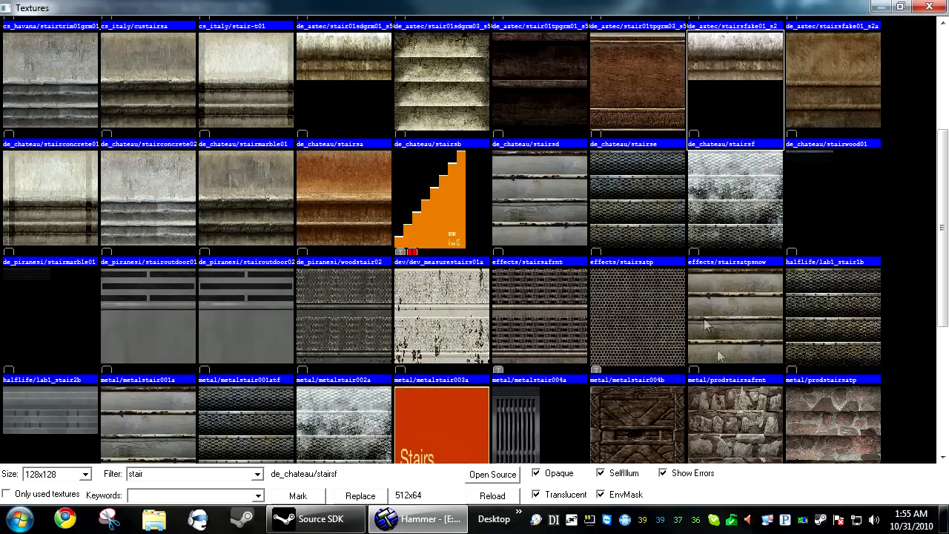
pyautogui.scroll(-2, 667, 227)
pyautogui.scroll(1, 799, 130)
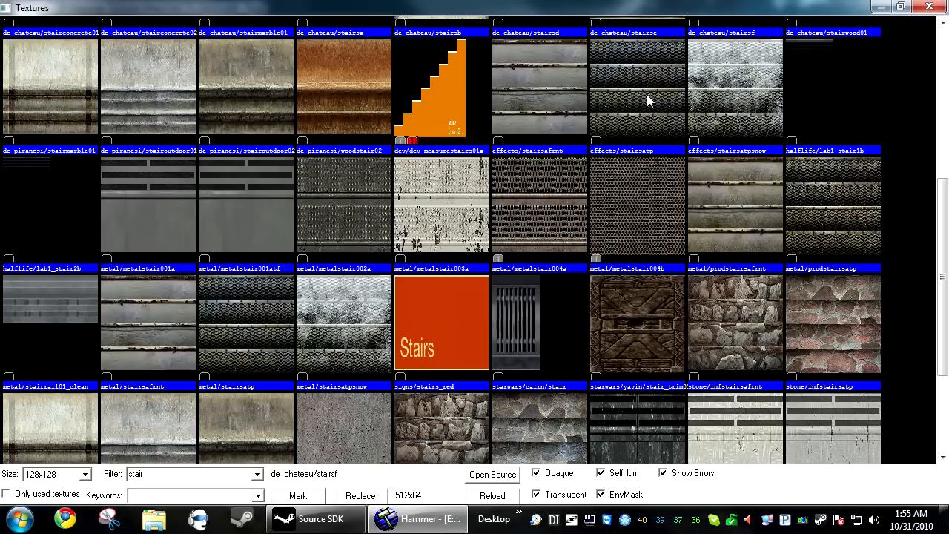
pyautogui.doubleClick(845, 198)
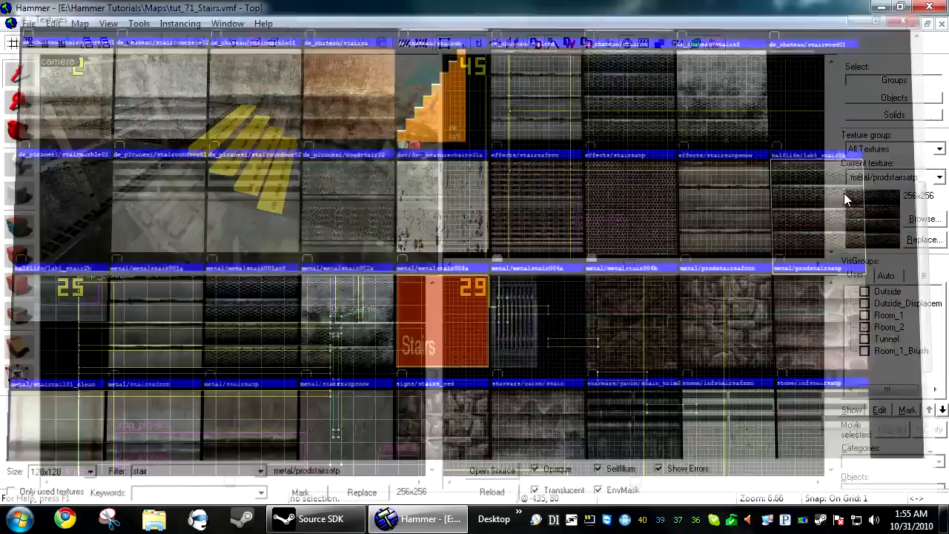
pyautogui.click(937, 221)
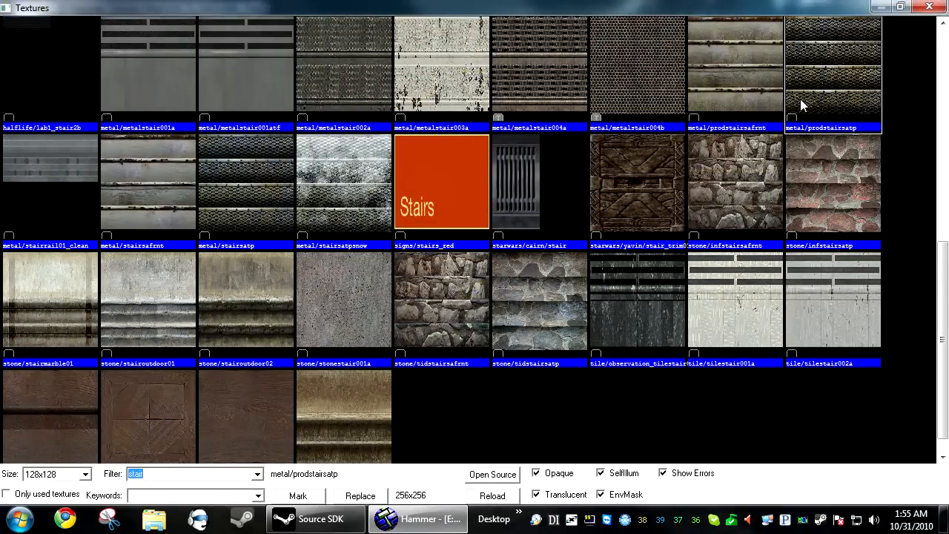
pyautogui.click(930, 7)
# Open the Face Edit Sheet and apply metal/prodstairsatp to the top face of the lowest tread.
pyautogui.press('z')
pyautogui.press('w')
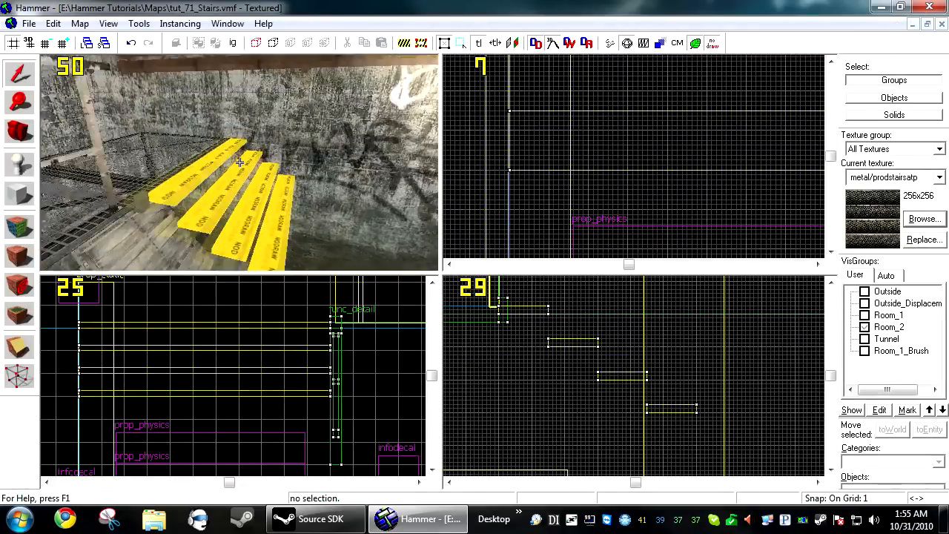
pyautogui.press('z')
pyautogui.click(20, 225)
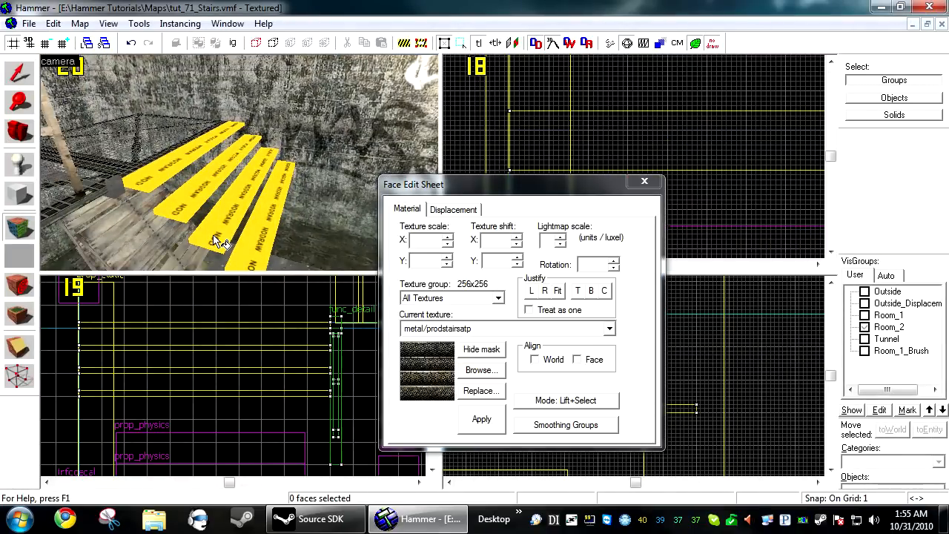
pyautogui.rightClick(264, 227)
# Select the lowest tread's top face and set its texture shift to X 0, Y 0 so the metal trim runs along the outer edge.
pyautogui.press('z')
pyautogui.press('w')
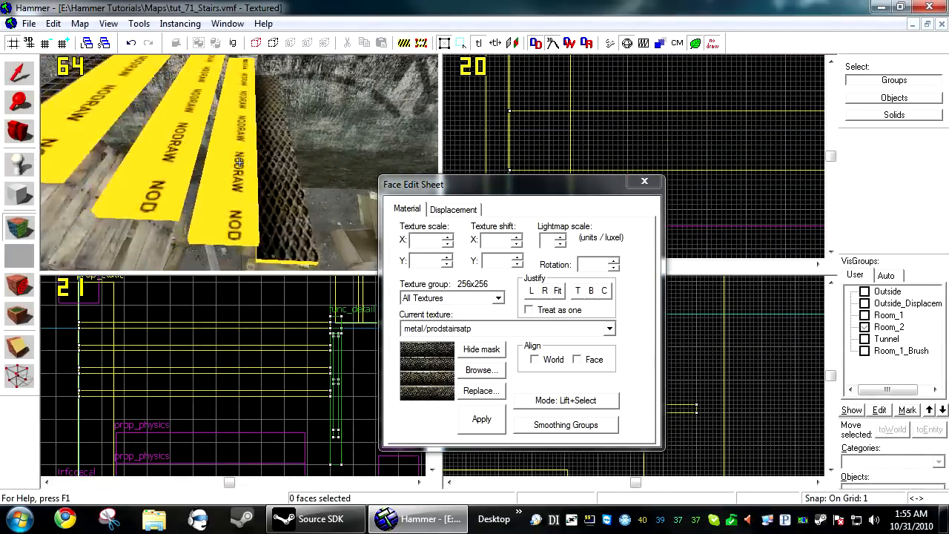
pyautogui.press('z')
pyautogui.click(263, 169)
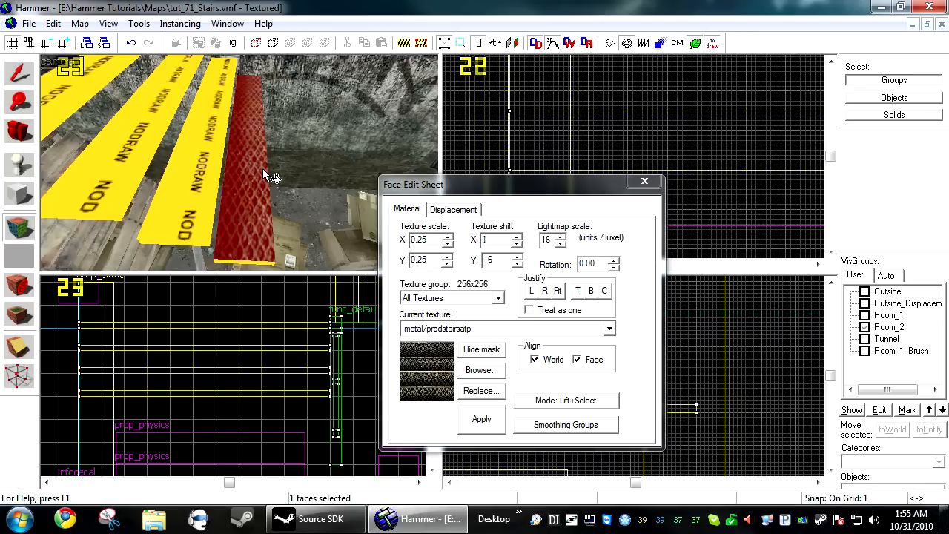
pyautogui.press('Down')
pyautogui.press('Down')
pyautogui.press('Down')
pyautogui.press('Down')
pyautogui.press('Down')
pyautogui.press('Down')
pyautogui.press('Down')
pyautogui.press('Down')
pyautogui.press('Down')
pyautogui.press('Down')
pyautogui.press('Down')
pyautogui.press('Down')
pyautogui.press('Down')
pyautogui.press('Down')
pyautogui.press('Down')
pyautogui.press('Down')
pyautogui.press('Down')
pyautogui.press('Down')
pyautogui.press('Down')
pyautogui.press('Down')
pyautogui.press('Up')
pyautogui.press('Up')
pyautogui.press('Up')
pyautogui.press('Up')
pyautogui.press('Up')
pyautogui.press('Up')
pyautogui.press('Up')
pyautogui.press('Up')
pyautogui.press('Up')
pyautogui.press('Up')
pyautogui.press('Up')
pyautogui.press('Up')
pyautogui.press('Up')
pyautogui.press('Up')
pyautogui.press('Up')
pyautogui.press('Up')
pyautogui.press('Up')
pyautogui.press('Up')
pyautogui.press('Up')
pyautogui.press('Up')
pyautogui.press('Up')
pyautogui.press('Up')
pyautogui.press('Up')
pyautogui.press('Up')
pyautogui.press('Up')
pyautogui.press('Up')
pyautogui.press('Up')
pyautogui.press('Up')
pyautogui.press('Up')
pyautogui.press('Up')
pyautogui.press('Up')
pyautogui.press('Up')
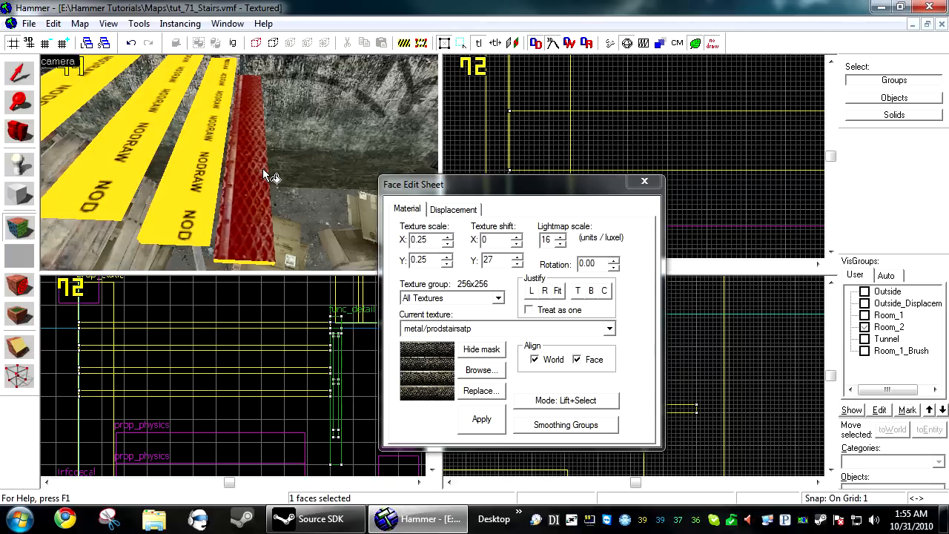
pyautogui.press('Down')
pyautogui.press('Down')
pyautogui.press('Down')
pyautogui.press('Down')
pyautogui.press('Down')
pyautogui.press('Down')
pyautogui.press('Down')
pyautogui.press('Down')
pyautogui.press('Down')
pyautogui.press('Down')
pyautogui.press('Down')
pyautogui.press('Down')
pyautogui.press('Down')
pyautogui.press('Down')
pyautogui.press('Down')
pyautogui.press('Down')
pyautogui.press('Down')
pyautogui.press('Down')
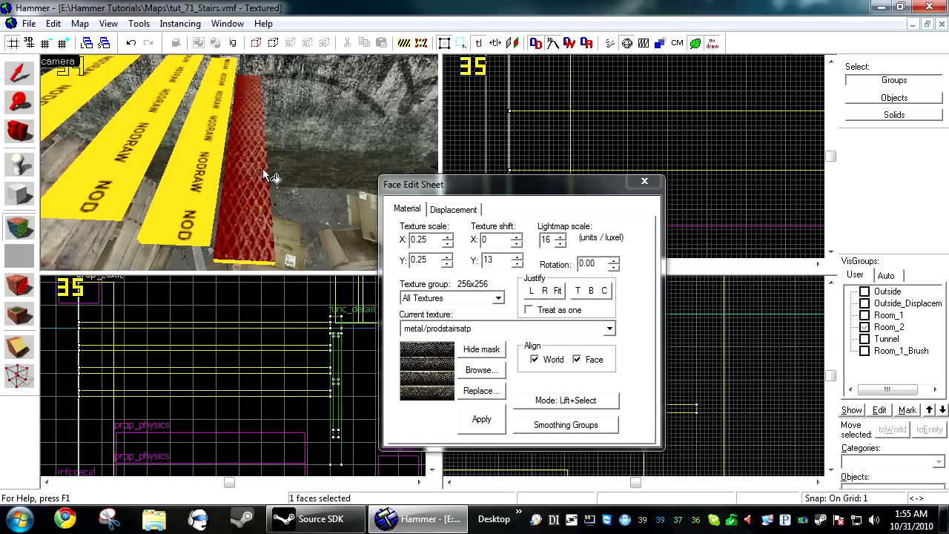
pyautogui.press('Down')
pyautogui.press('Down')
pyautogui.press('Down')
pyautogui.press('Down')
pyautogui.press('Down')
pyautogui.press('Down')
pyautogui.press('Down')
pyautogui.press('Down')
pyautogui.press('Down')
pyautogui.press('Down')
pyautogui.press('Down')
pyautogui.press('Down')
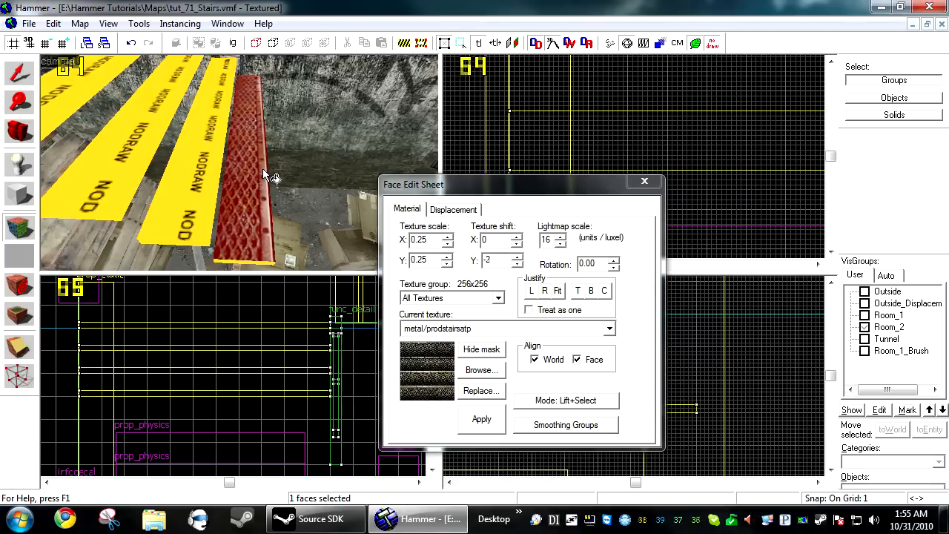
pyautogui.press('Up')
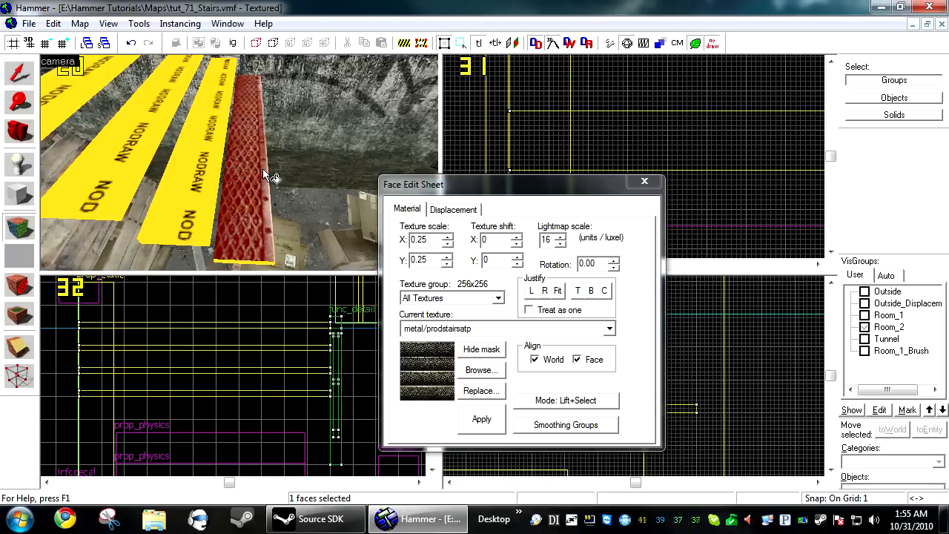
# Texture the top face of the third tread from the top with metal/prodstairsatp and adjust its Y texture shift to fit the tread.
pyautogui.click(193, 191)
pyautogui.press('Up')
pyautogui.press('Up')
pyautogui.press('Up')
pyautogui.press('Up')
pyautogui.press('Up')
pyautogui.press('Up')
pyautogui.press('Up')
pyautogui.press('Up')
pyautogui.press('Up')
pyautogui.press('Up')
pyautogui.press('Up')
pyautogui.press('Up')
pyautogui.press('Up')
pyautogui.press('Up')
pyautogui.press('Up')
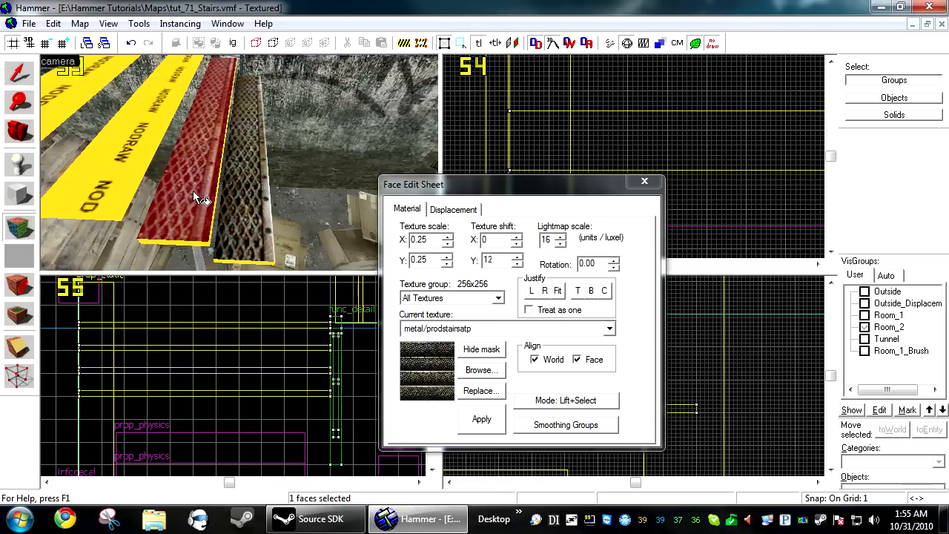
# Texture the top face of the second tread from the top with metal/prodstairsatp and set its Y texture shift to 32.
pyautogui.click(118, 152)
pyautogui.press('Up')
pyautogui.press('Up')
pyautogui.press('Up')
pyautogui.press('Up')
pyautogui.press('Up')
pyautogui.press('Up')
pyautogui.press('Up')
pyautogui.press('Up')
pyautogui.press('Up')
pyautogui.press('Up')
pyautogui.press('Up')
pyautogui.press('Up')
pyautogui.press('Up')
pyautogui.press('Up')
pyautogui.press('Up')
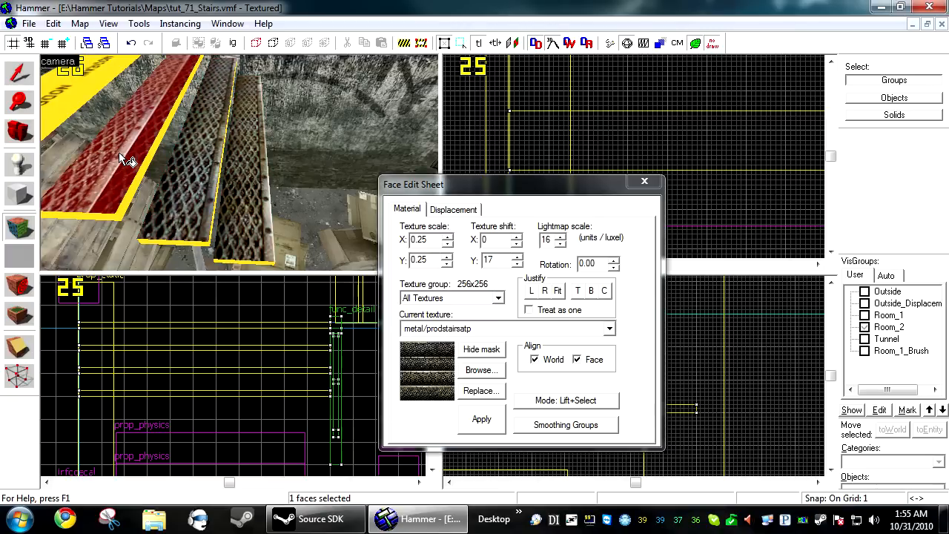
pyautogui.press('Up')
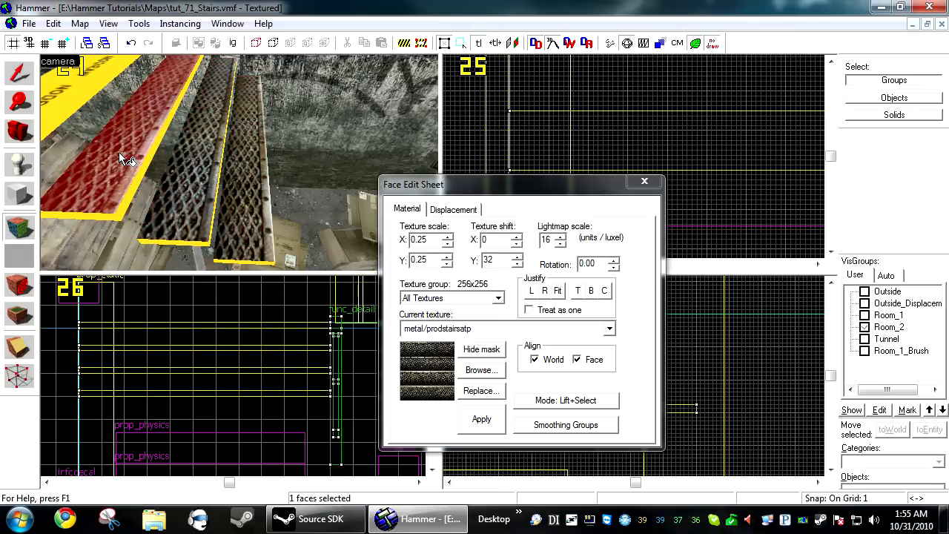
# Apply metal/prodstairsatp to the top face of the uppermost tread.
pyautogui.press('s')
pyautogui.press('a')
pyautogui.rightClick(77, 123)
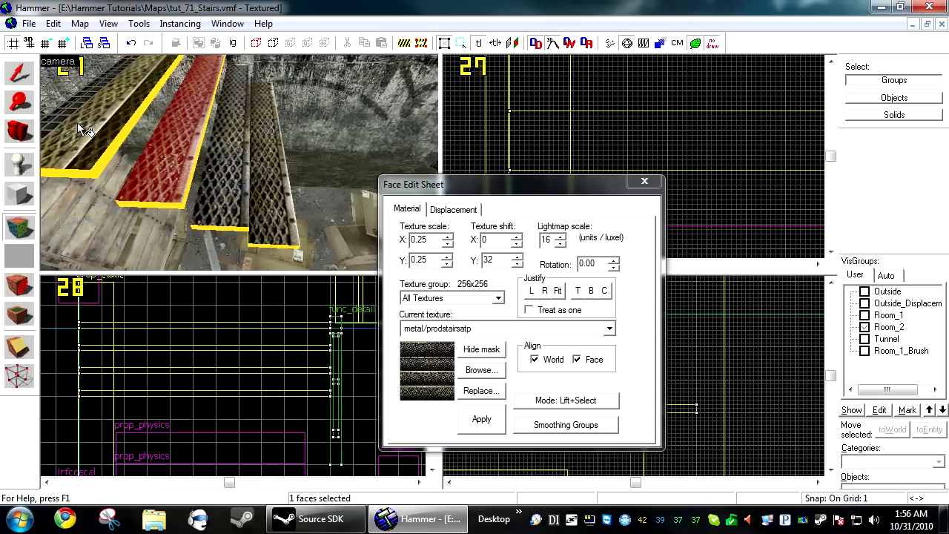
# Select the uppermost tread's top face, set its Y texture shift to 49 and close the face editor.
pyautogui.click(77, 122)
pyautogui.press('Up')
pyautogui.press('Up')
pyautogui.press('Up')
pyautogui.press('Up')
pyautogui.press('Up')
pyautogui.press('Up')
pyautogui.press('Up')
pyautogui.press('Up')
pyautogui.press('Up')
pyautogui.press('Up')
pyautogui.press('Up')
pyautogui.press('Up')
pyautogui.press('Up')
pyautogui.press('Up')
pyautogui.press('Up')
pyautogui.press('Up')
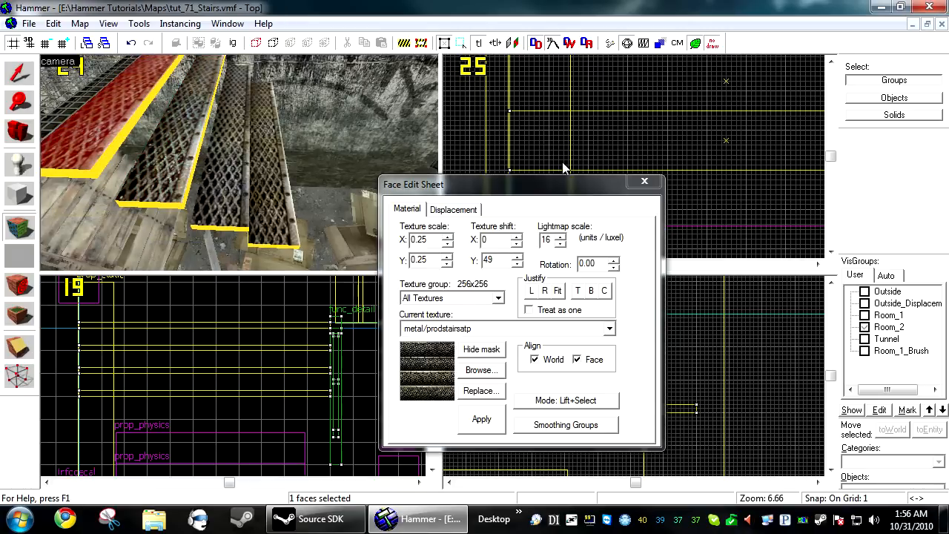
pyautogui.click(644, 181)
pyautogui.press('z')
pyautogui.press('s')
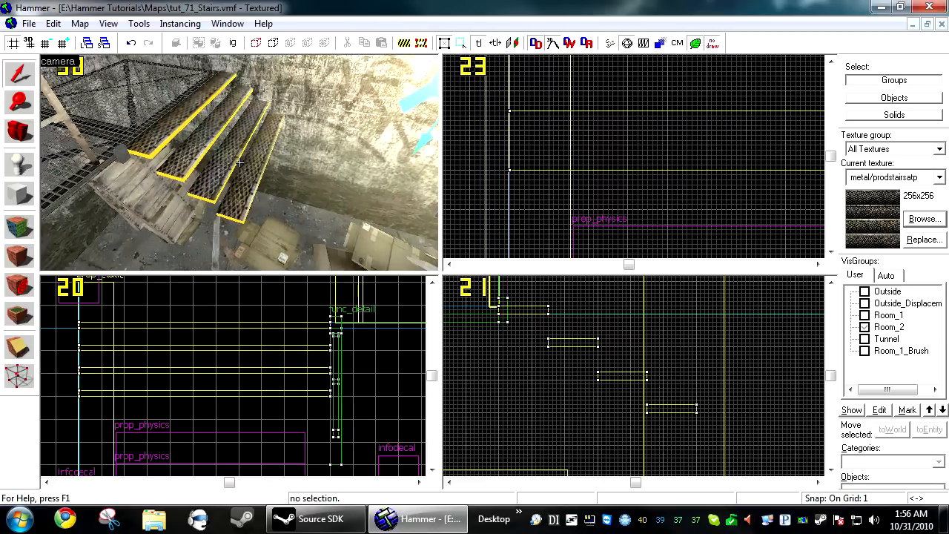
# Choose metal/prodstairsafrnt from the textures and apply it to the end face of the lowest tread.
pyautogui.click(20, 196)
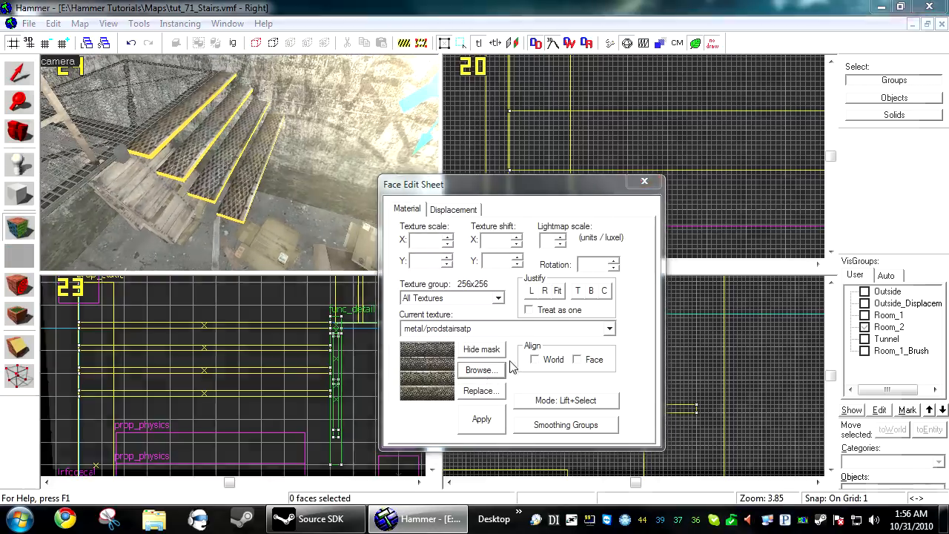
pyautogui.click(477, 368)
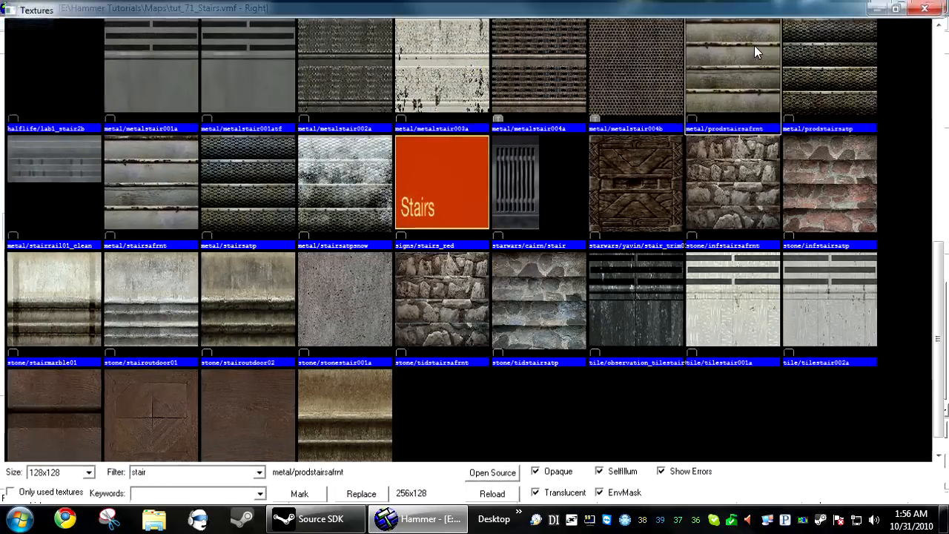
pyautogui.doubleClick(754, 46)
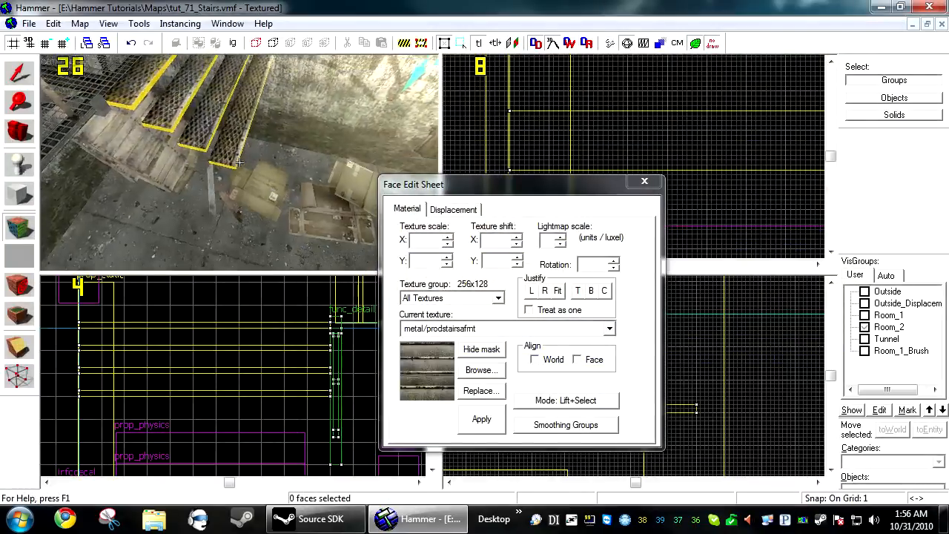
pyautogui.press('s')
pyautogui.press('z')
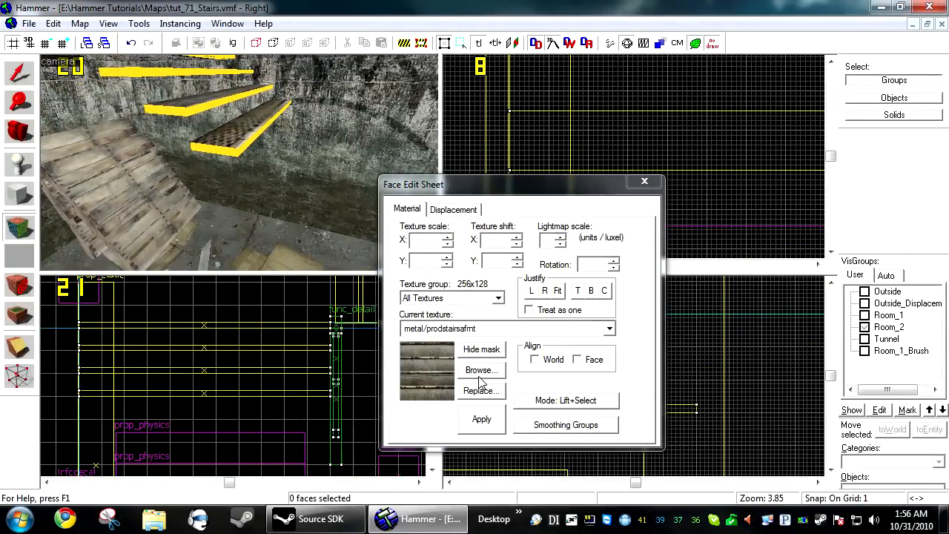
pyautogui.scroll(3, 244, 169)
pyautogui.rightClick(219, 131)
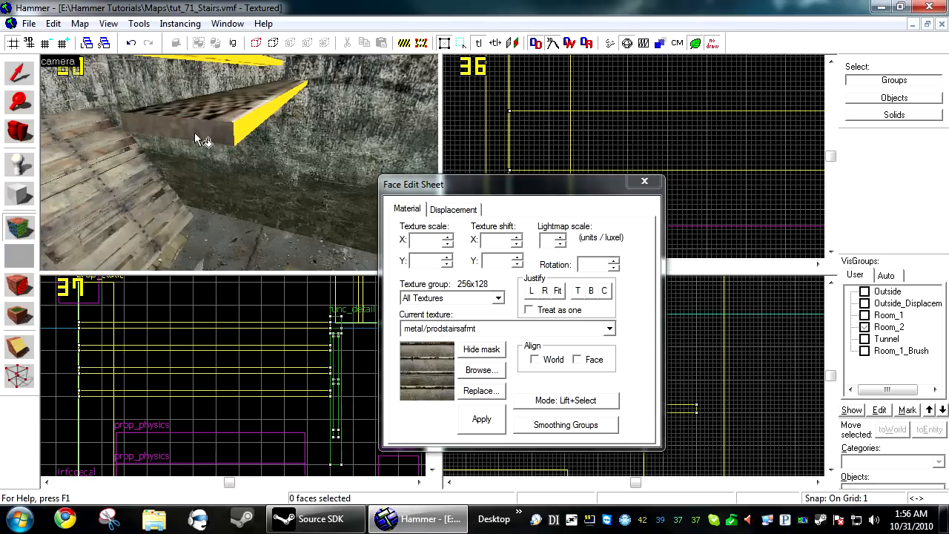
# Select the lowest tread's end face and set its Y texture shift to -57 so the trim lines up.
pyautogui.click(196, 133)
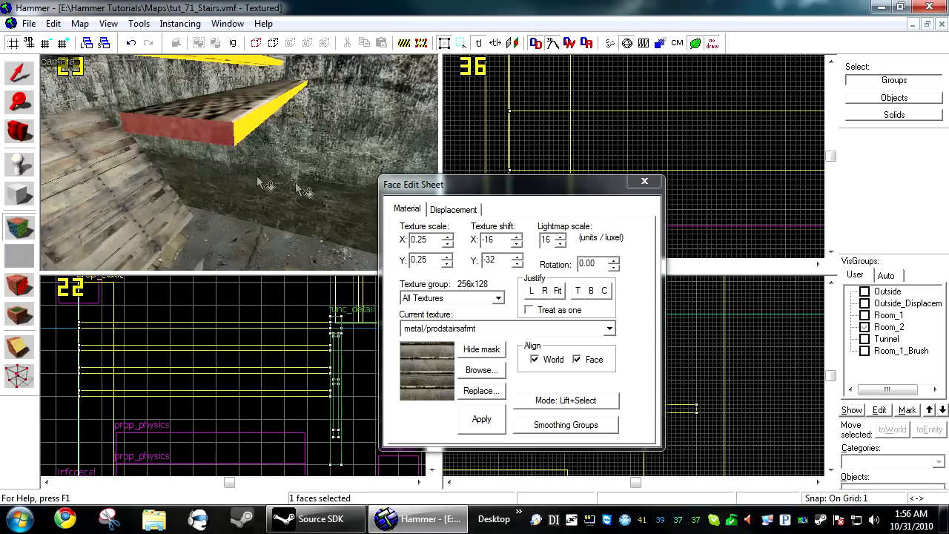
pyautogui.press('Down')
pyautogui.press('Down')
pyautogui.press('Down')
pyautogui.press('Down')
pyautogui.press('Down')
pyautogui.press('Down')
pyautogui.press('Down')
pyautogui.press('Down')
pyautogui.press('Down')
pyautogui.press('Down')
pyautogui.press('Down')
pyautogui.press('Down')
pyautogui.press('Down')
pyautogui.press('Down')
pyautogui.press('Down')
pyautogui.press('Down')
pyautogui.press('Down')
pyautogui.press('Down')
pyautogui.press('Down')
pyautogui.press('Down')
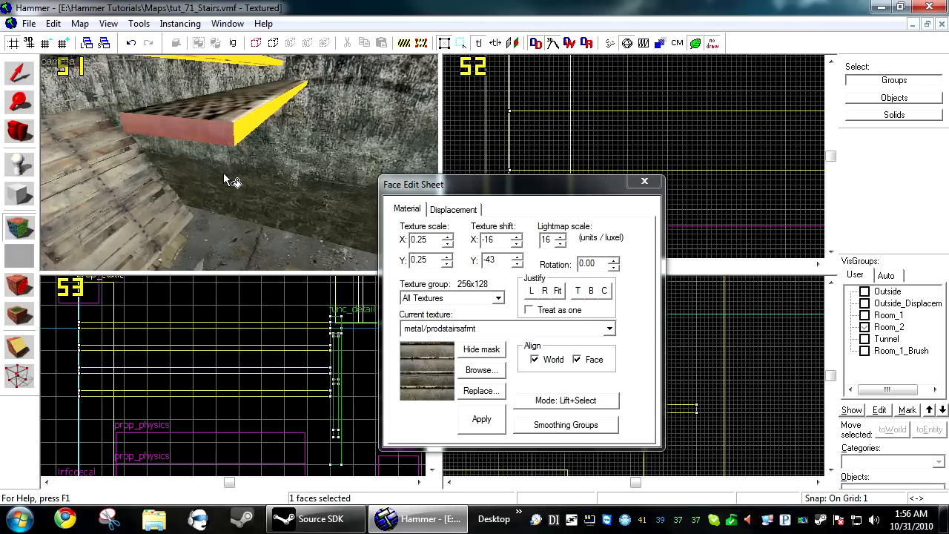
pyautogui.press('Down')
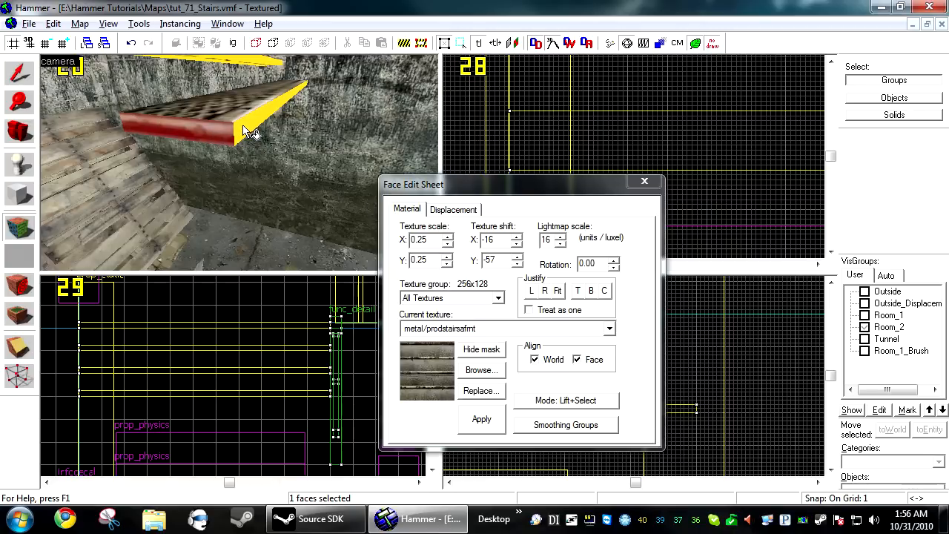
# Apply metal/prodstairsafrnt to the long front and back edges of the lowest tread.
pyautogui.press('z')
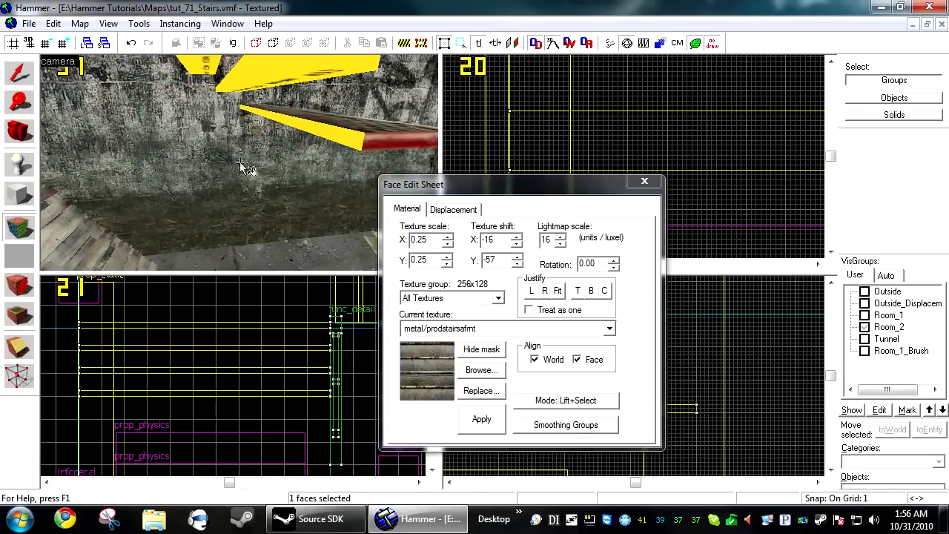
pyautogui.rightClick(356, 141)
pyautogui.press('z')
pyautogui.press('z')
pyautogui.press('s')
pyautogui.click(279, 124)
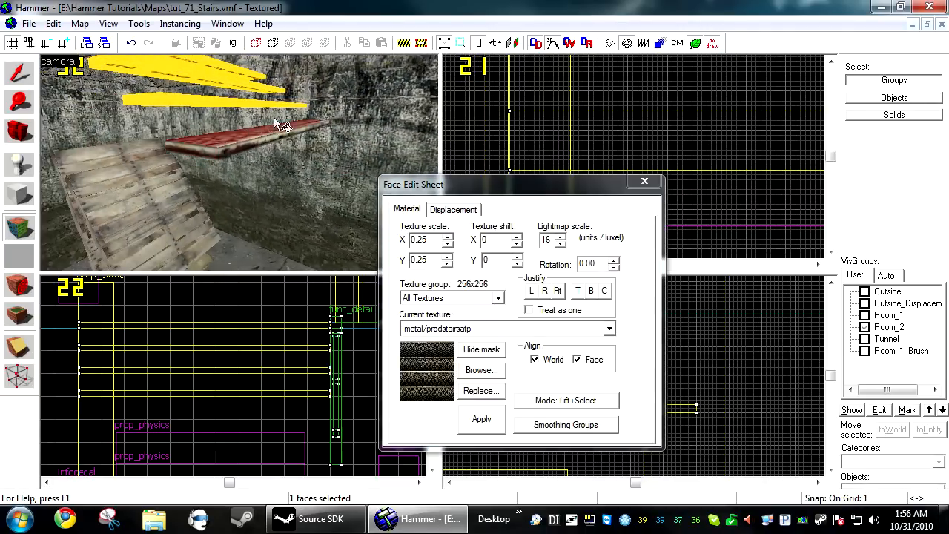
# Pick up the texture from the lowest tread's end face and apply it to the end faces of the other three treads.
pyautogui.press('s')
pyautogui.press('a')
pyautogui.click(260, 158)
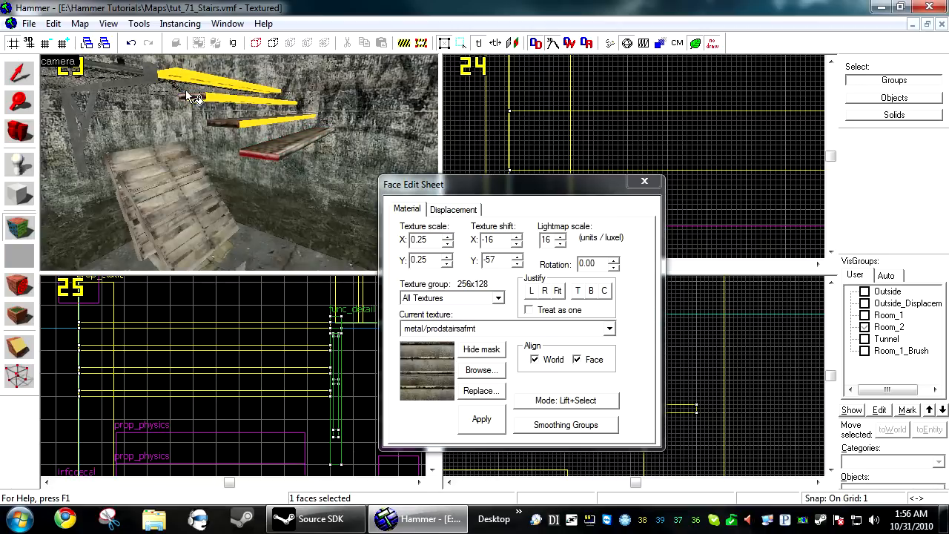
pyautogui.press('z')
pyautogui.press('w')
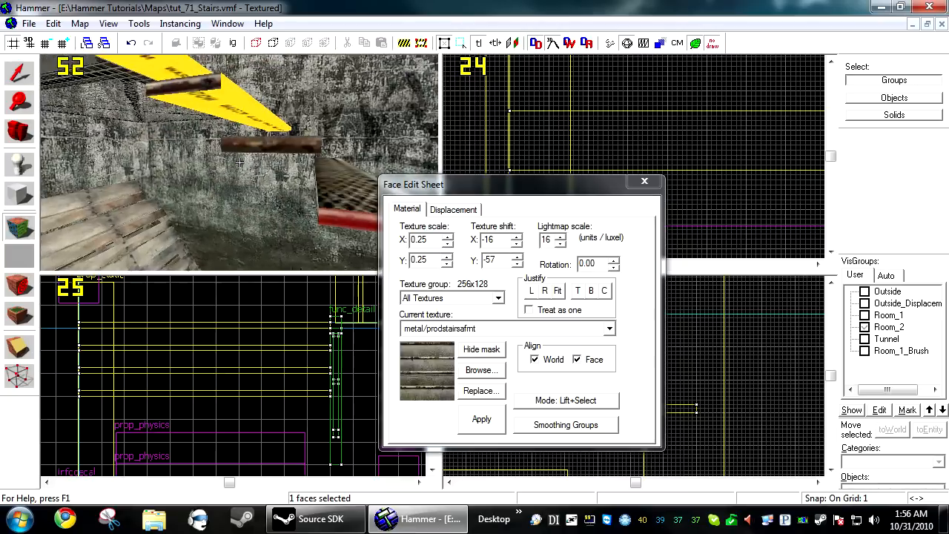
pyautogui.press('s')
pyautogui.press('a')
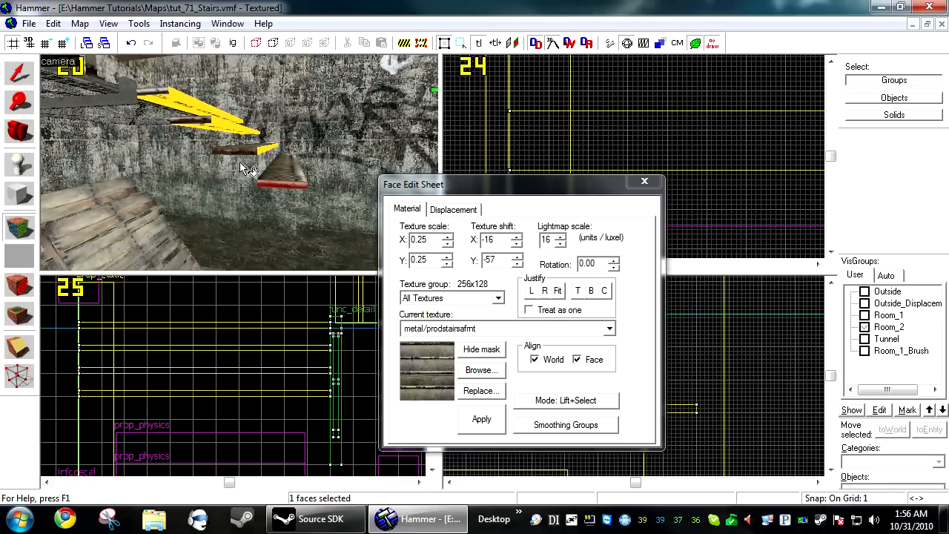
# Select the second-lowest tread's end face and apply its metal/prodstairsafrnt texture to that tread's long edges.
pyautogui.press('w')
pyautogui.press('z')
pyautogui.click(206, 169)
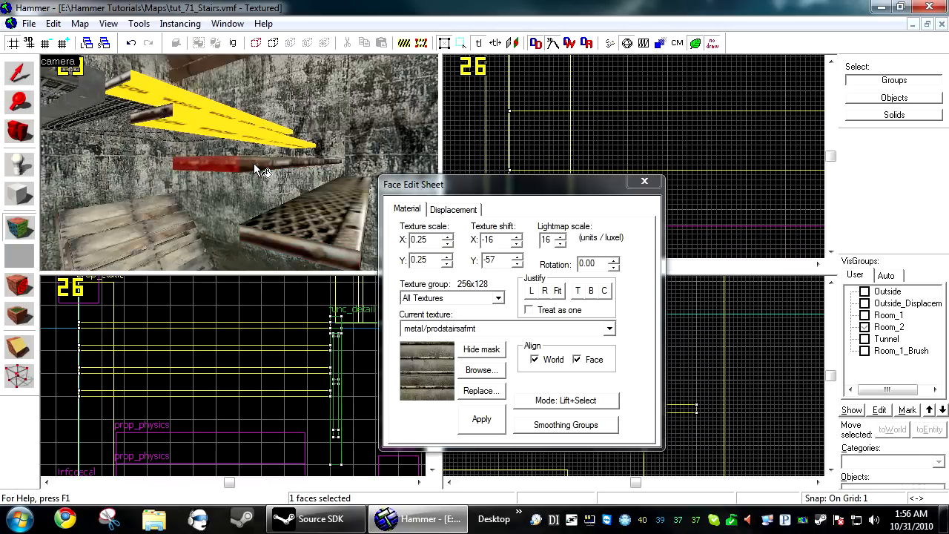
pyautogui.press('z')
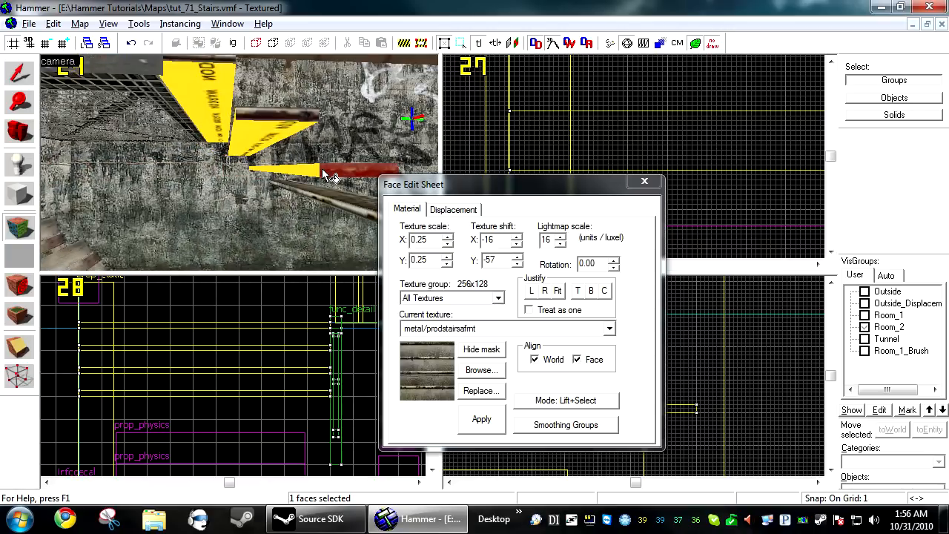
# Texture the long edges of the two upper treads with metal/prodstairsafrnt, picking it up from their end faces.
pyautogui.press('z')
pyautogui.press('d')
pyautogui.press('z')
pyautogui.click(159, 140)
pyautogui.rightClick(199, 143)
pyautogui.press('z')
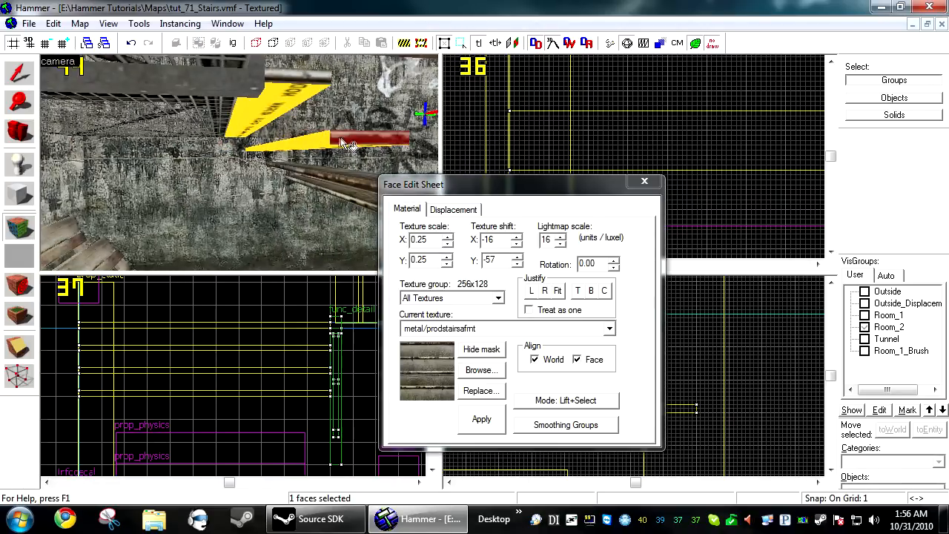
pyautogui.press('z')
pyautogui.press('z')
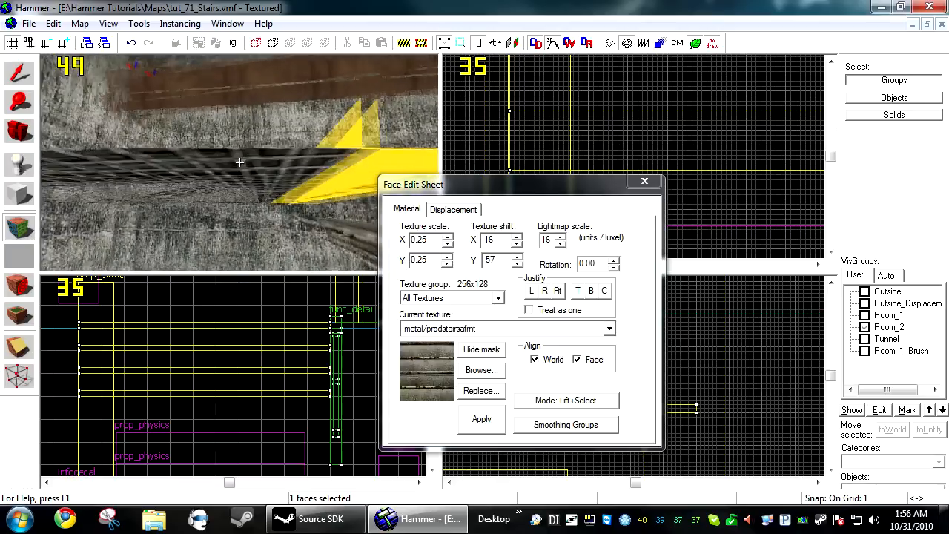
pyautogui.press('z')
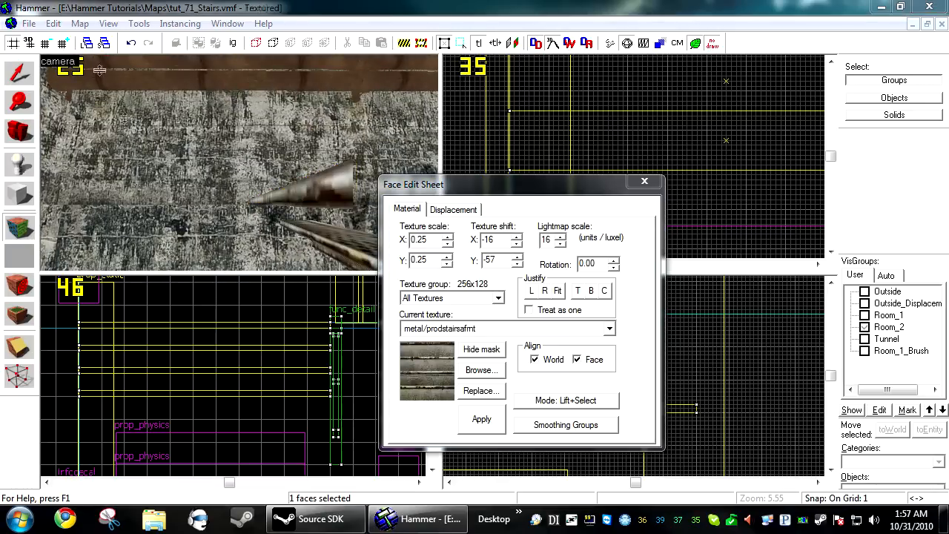
pyautogui.press('z')
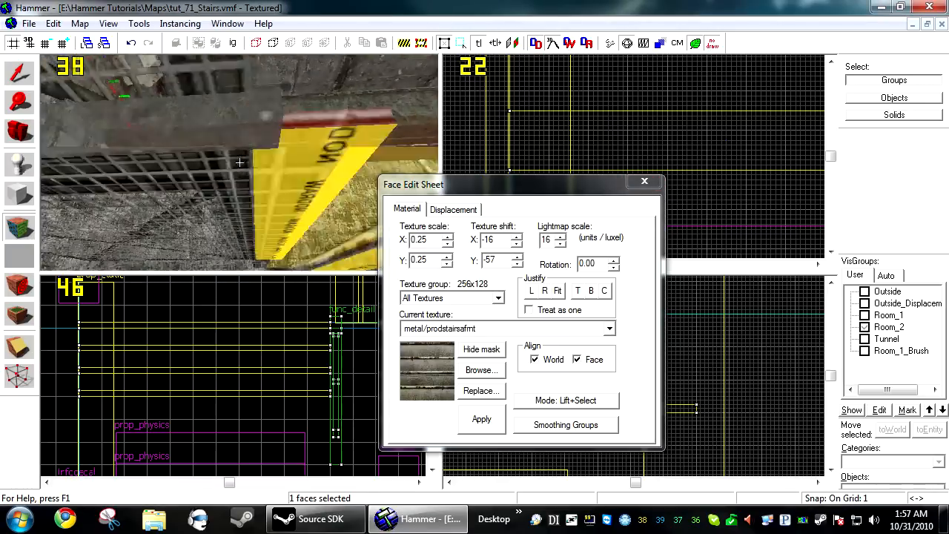
pyautogui.press('z')
# Filter the textures by "metal" and choose the dark de_train/train_metalceiling_02.
pyautogui.click(491, 370)
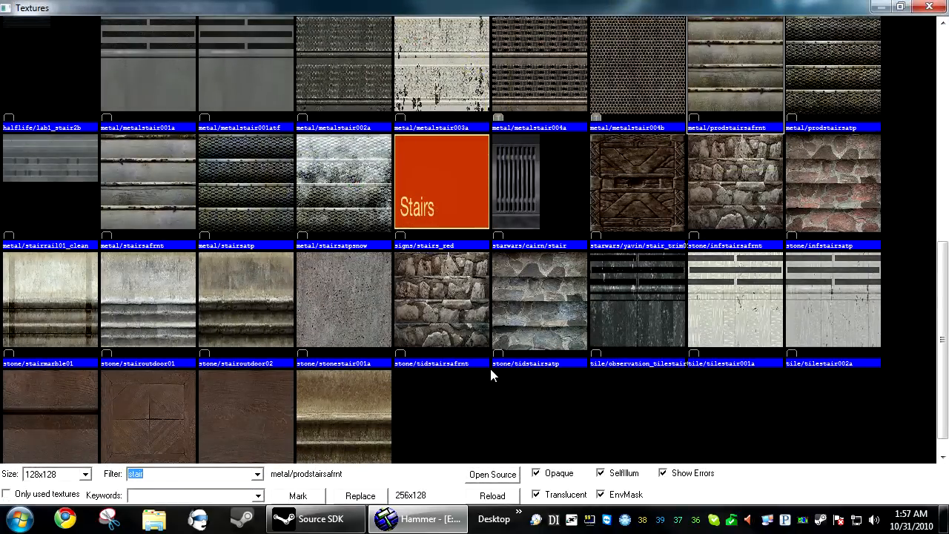
pyautogui.write('metal')
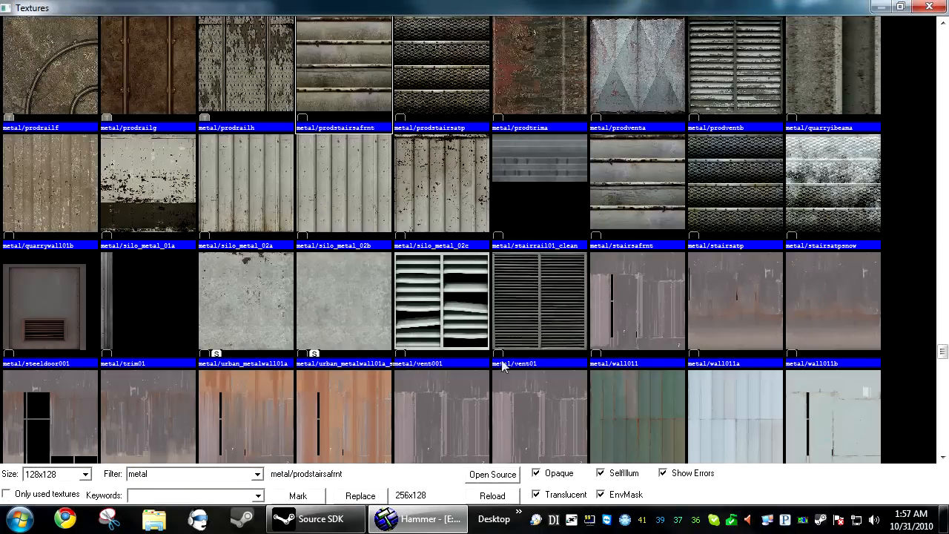
pyautogui.scroll(3, 552, 295)
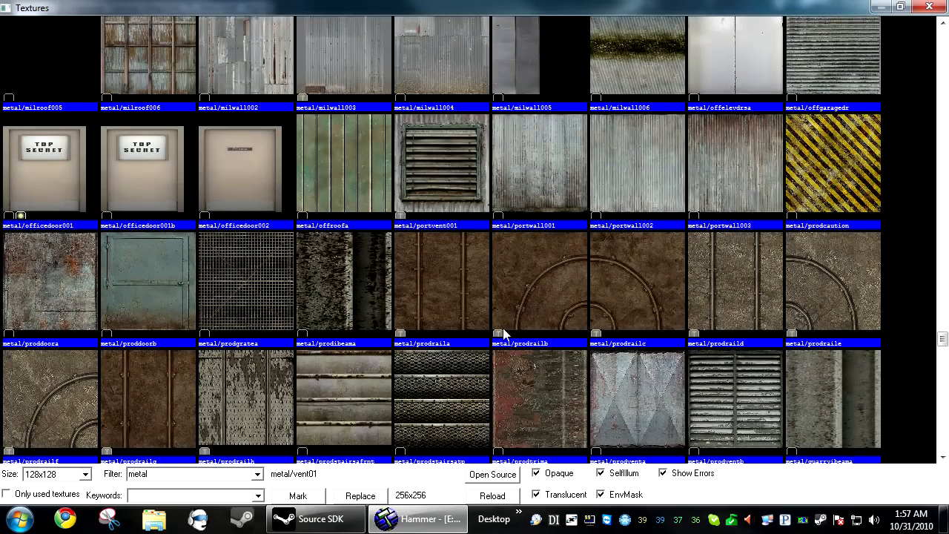
pyautogui.scroll(15, 506, 317)
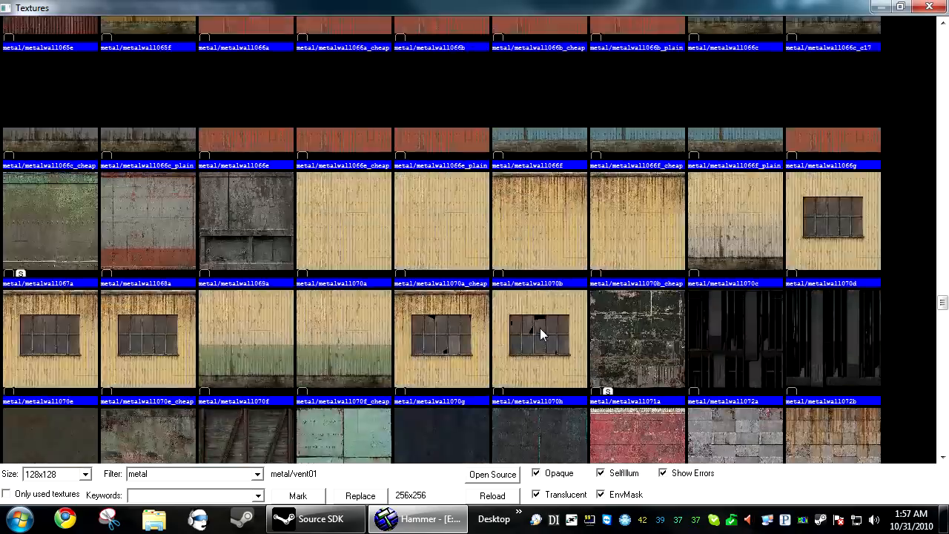
pyautogui.scroll(15, 542, 334)
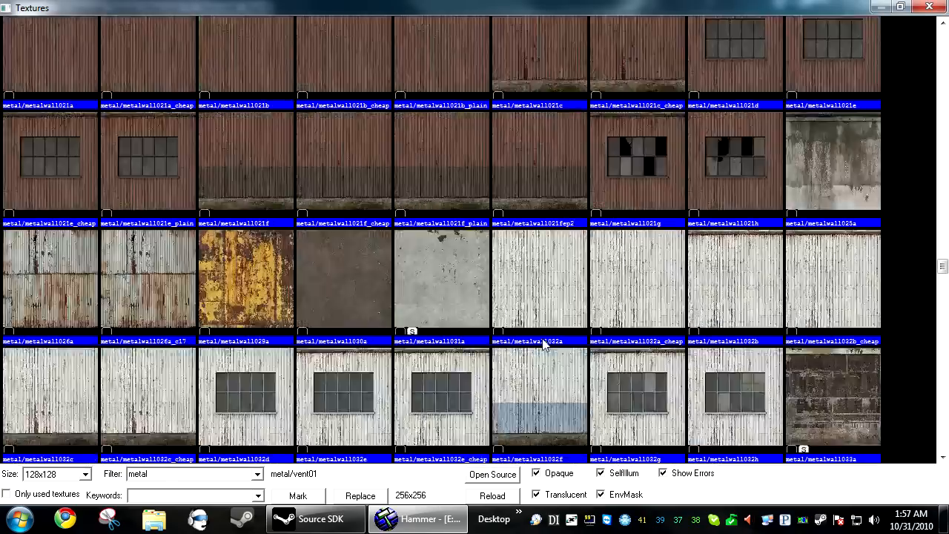
pyautogui.scroll(8, 544, 342)
pyautogui.scroll(8, 748, 178)
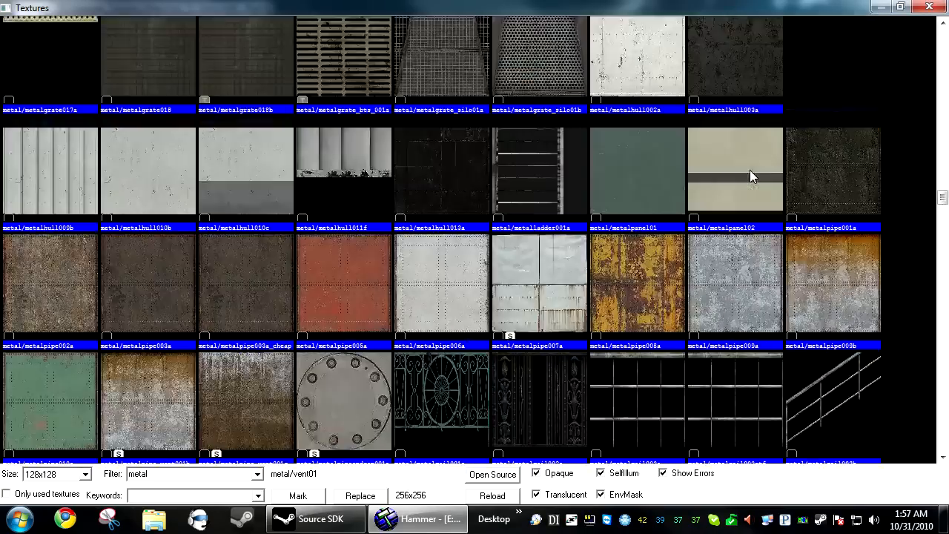
pyautogui.scroll(3, 688, 208)
pyautogui.scroll(15, 660, 327)
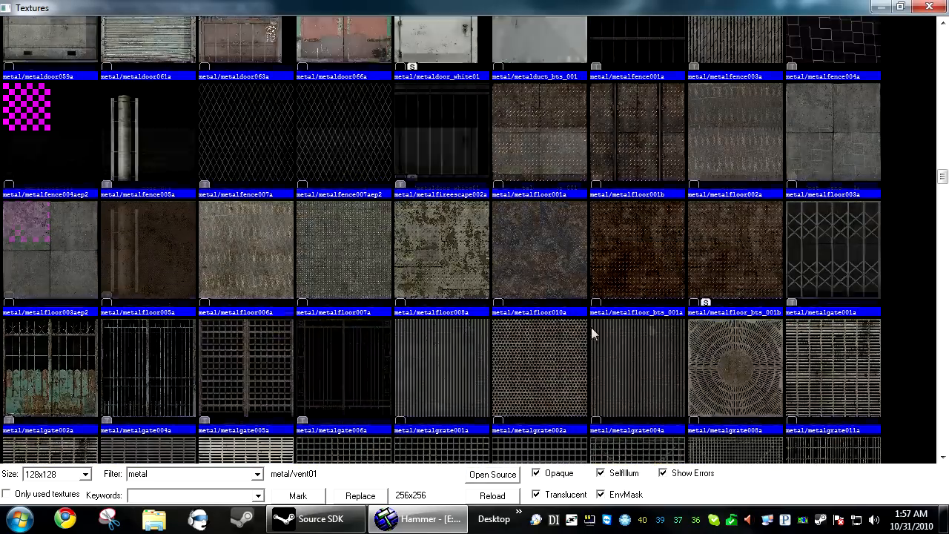
pyautogui.scroll(12, 664, 323)
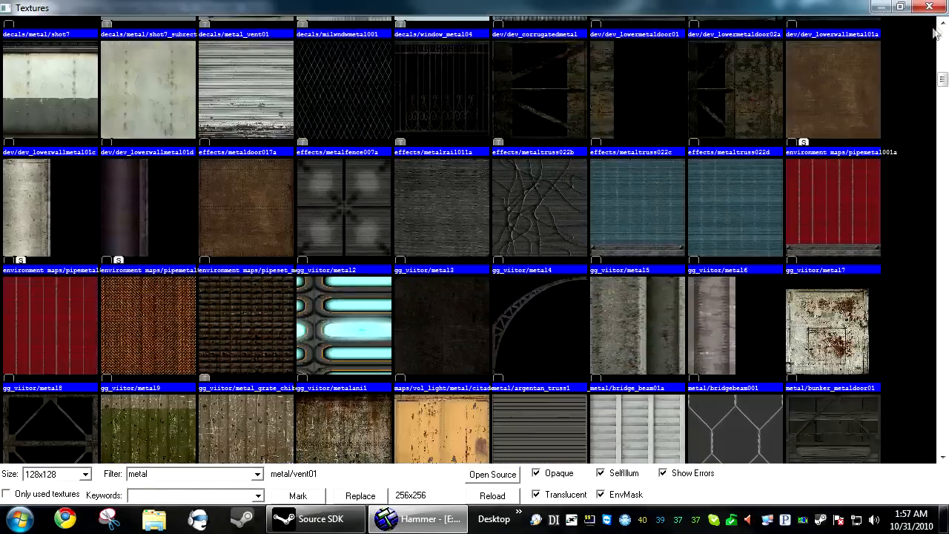
pyautogui.moveTo(941, 79); pyautogui.dragTo(940, 60)
pyautogui.scroll(6, 941, 63)
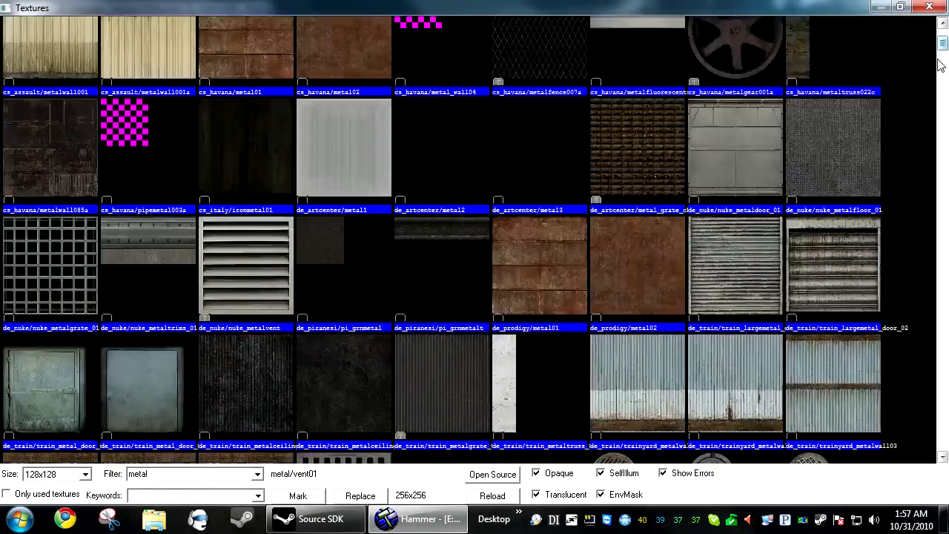
pyautogui.scroll(-3, 335, 276)
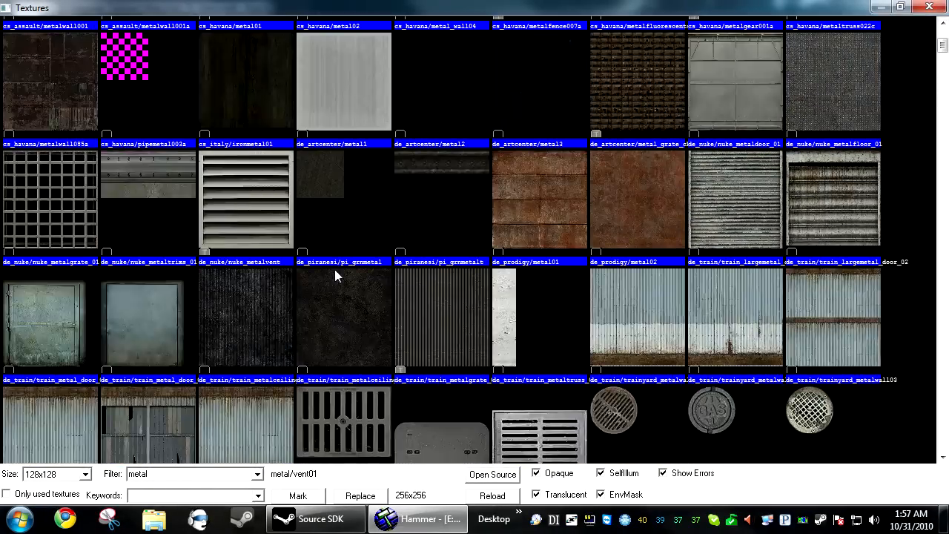
pyautogui.doubleClick(327, 323)
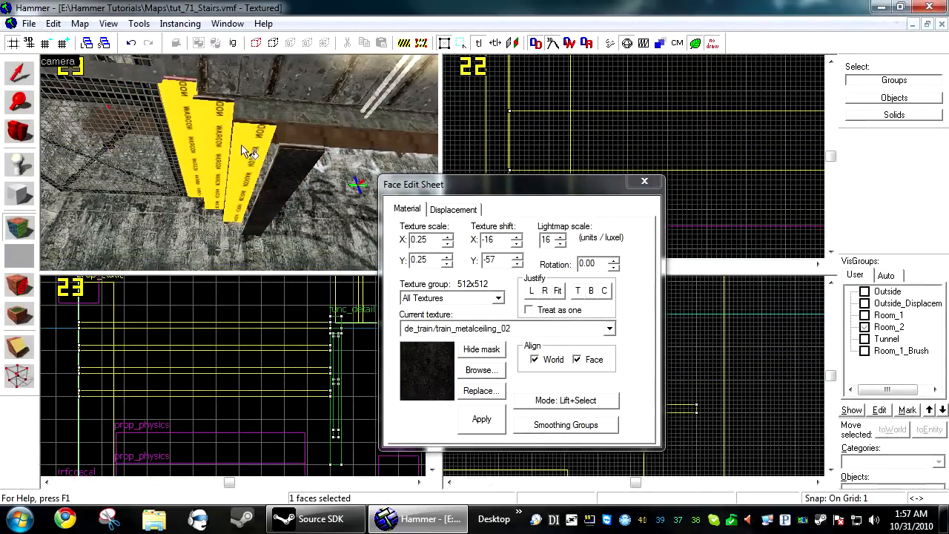
# Apply de_train/train_metalceiling_02 to the undersides of the treads and close the face editor.
pyautogui.rightClick(226, 133)
pyautogui.rightClick(187, 111)
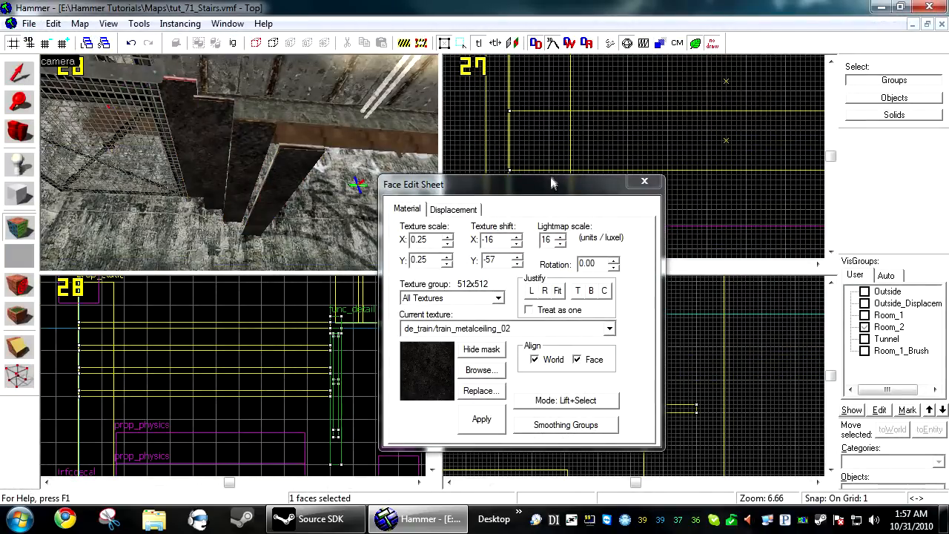
pyautogui.click(655, 180)
# Select all four stair treads as objects.
pyautogui.press('z')
pyautogui.press('s')
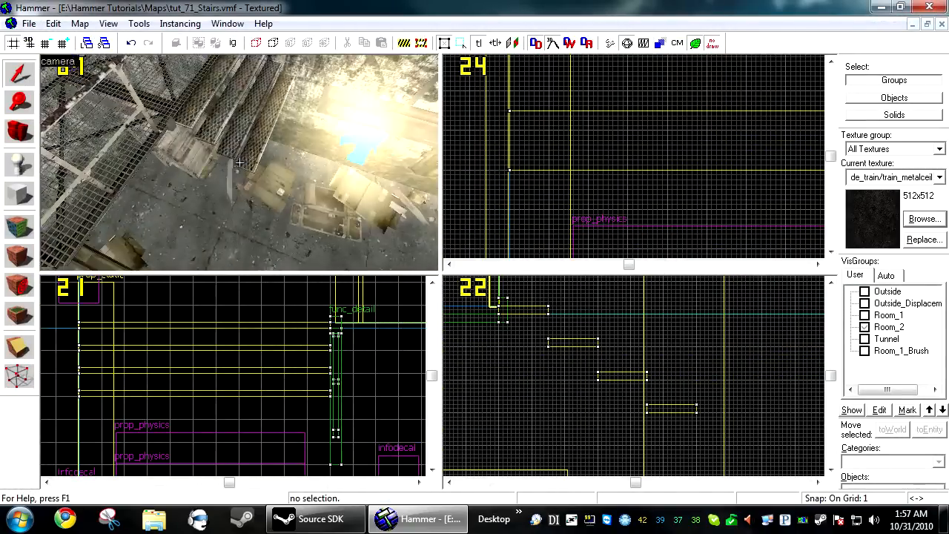
pyautogui.press('z')
pyautogui.click(238, 170)
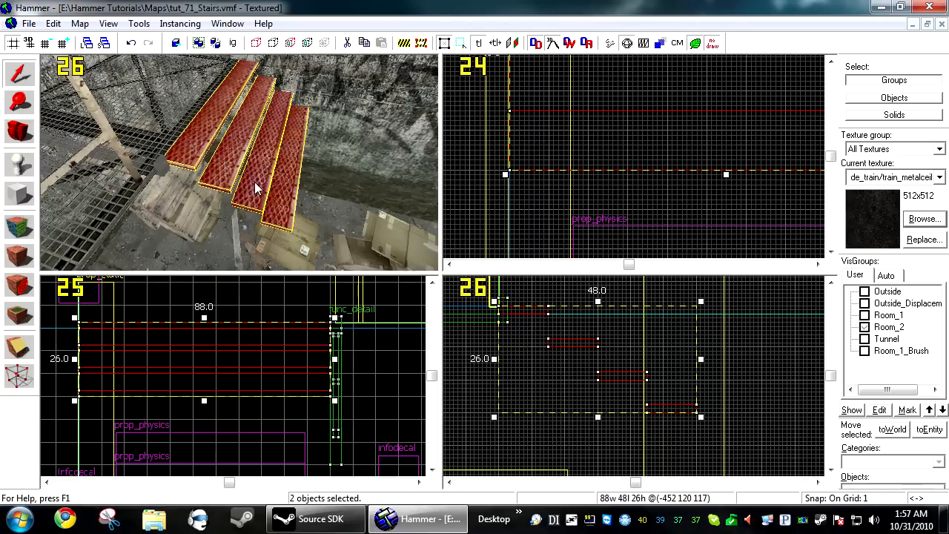
# Duplicate the group of four stair treads and align the copy so it continues the flight downward with the same spacing.
pyautogui.click(489, 173)
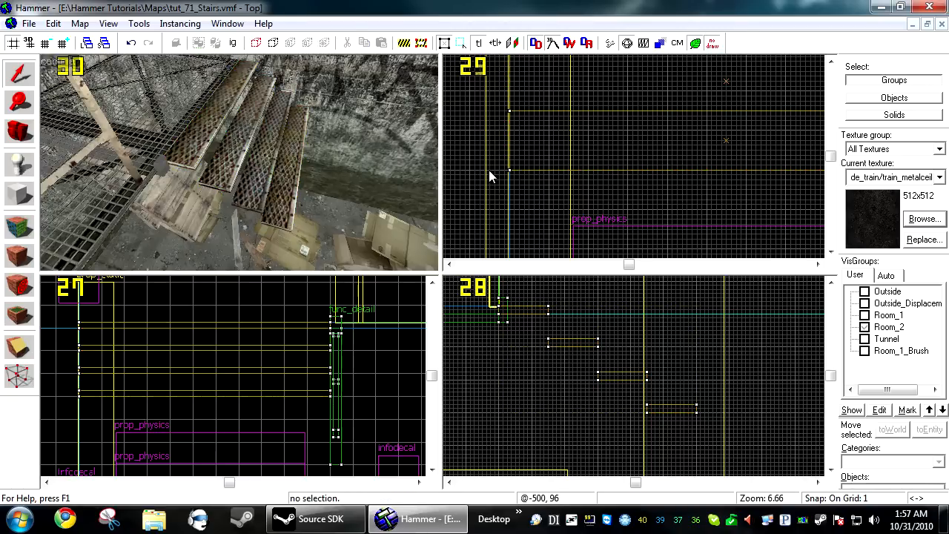
pyautogui.click(270, 158)
pyautogui.scroll(-7, 563, 387)
pyautogui.scroll(5, 543, 367)
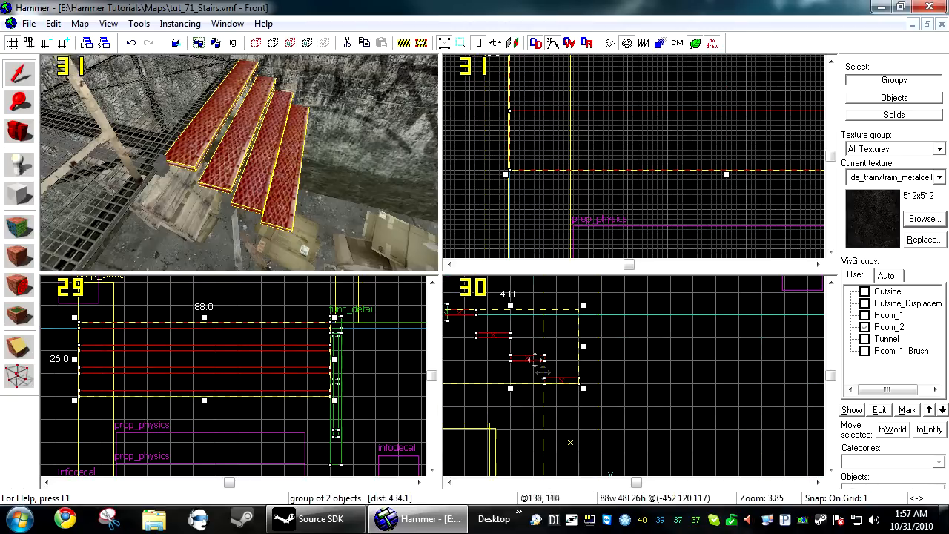
pyautogui.moveTo(470, 317); pyautogui.dragTo(526, 368)
pyautogui.scroll(4, 611, 394)
pyautogui.scroll(-5, 577, 365)
pyautogui.scroll(-2, 580, 353)
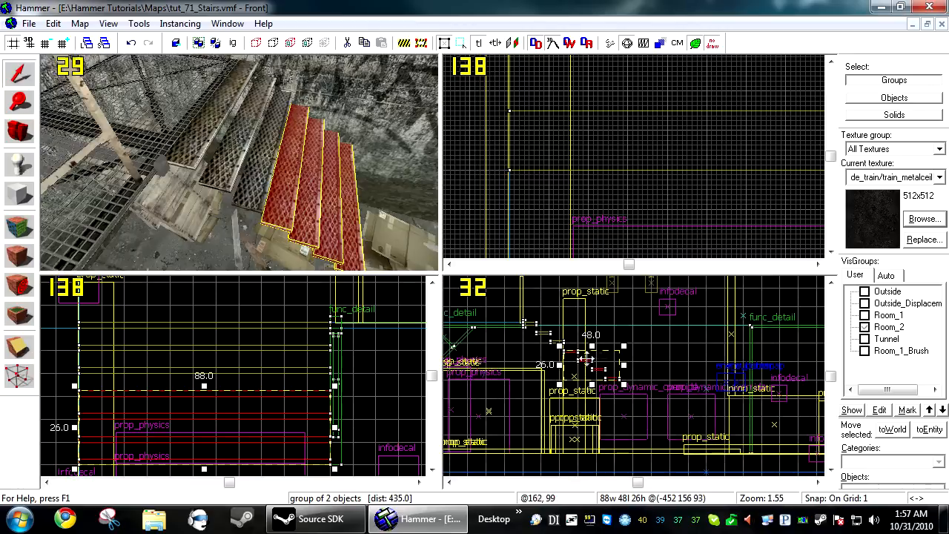
pyautogui.scroll(5, 580, 356)
pyautogui.moveTo(551, 335); pyautogui.dragTo(599, 368)
# Select both four-tread sets and combine all eight treads into one group.
pyautogui.press('z')
pyautogui.press('w')
pyautogui.press('s')
pyautogui.keyDown('ctrl'); pyautogui.click(221, 184); pyautogui.keyUp('ctrl')
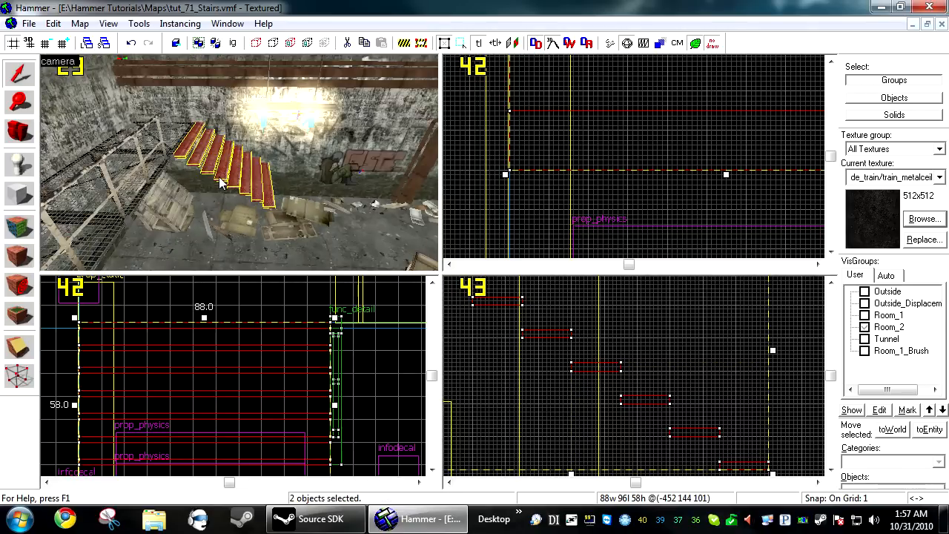
pyautogui.click(256, 178)
# Duplicate the eight-tread group and align the copy with the lowest tread to extend the flight to the floor.
pyautogui.scroll(-8, 612, 349)
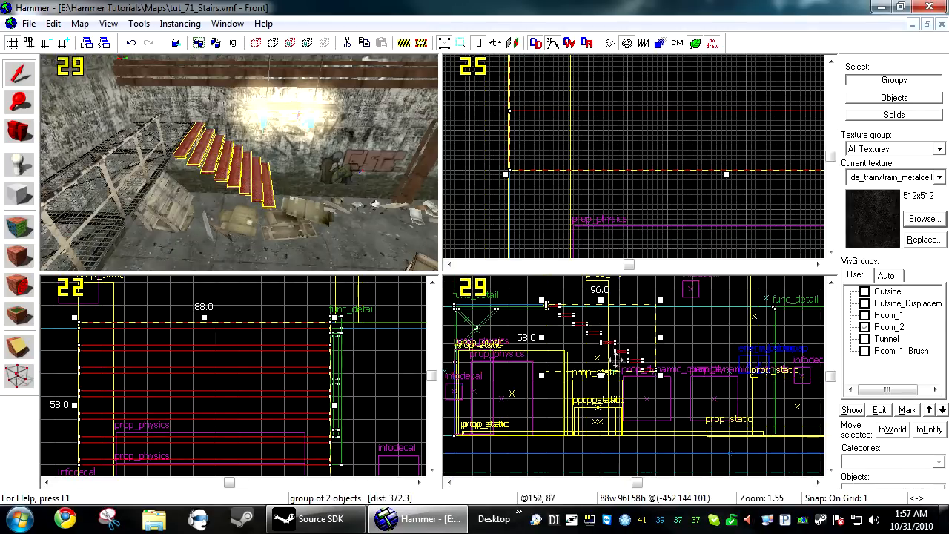
pyautogui.keyDown('shift'); pyautogui.moveTo(583, 323); pyautogui.dragTo(729, 373); pyautogui.keyUp('shift')
pyautogui.scroll(8, 654, 375)
pyautogui.scroll(5, 654, 375)
pyautogui.moveTo(640, 327); pyautogui.dragTo(761, 410)
# Switch to selecting individual solids and delete the lowest tread, which lies beneath the room's floor.
pyautogui.press('z')
pyautogui.press('w')
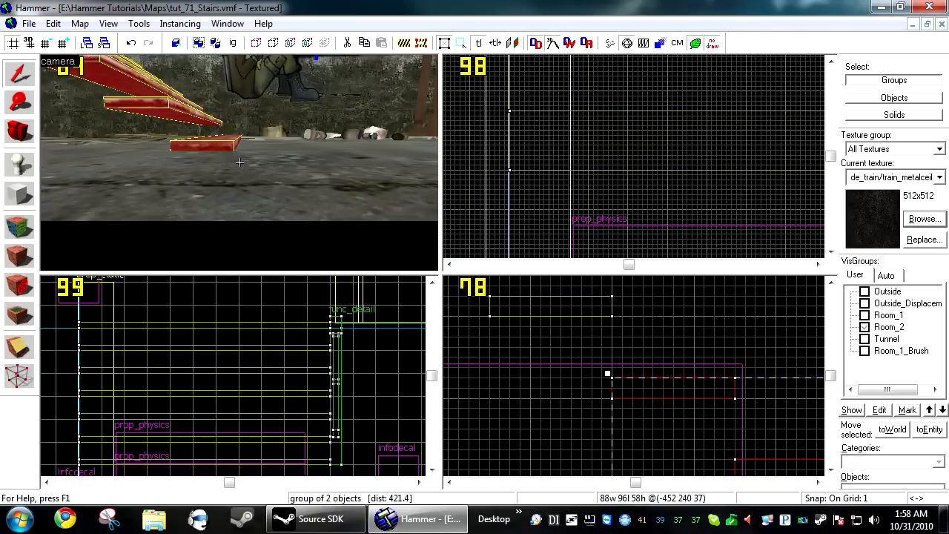
pyautogui.press('z')
pyautogui.click(904, 116)
pyautogui.press('z')
pyautogui.press('w')
pyautogui.press('z')
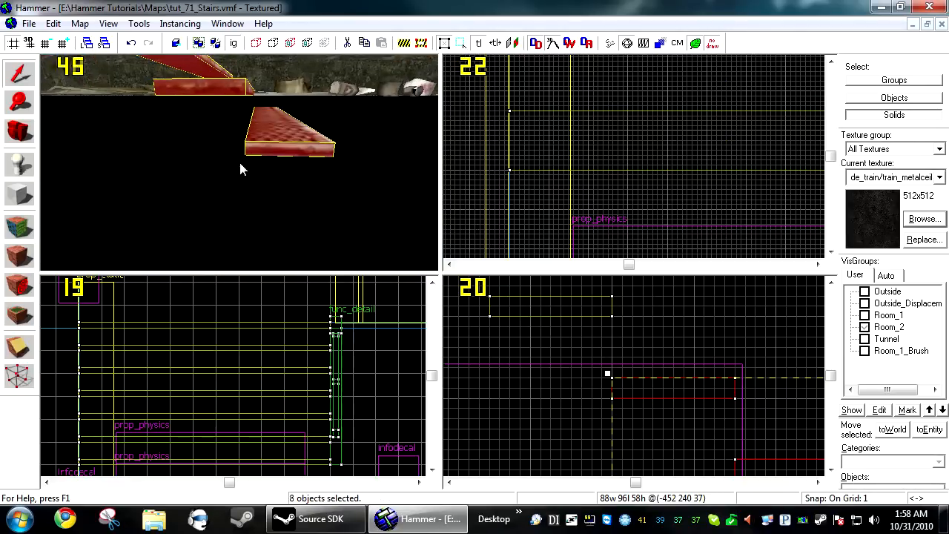
pyautogui.click(275, 139)
pyautogui.press('Delete')
# Inspect the full flight of treads in the 3D view from the foot, the side and farther back.
pyautogui.press('z')
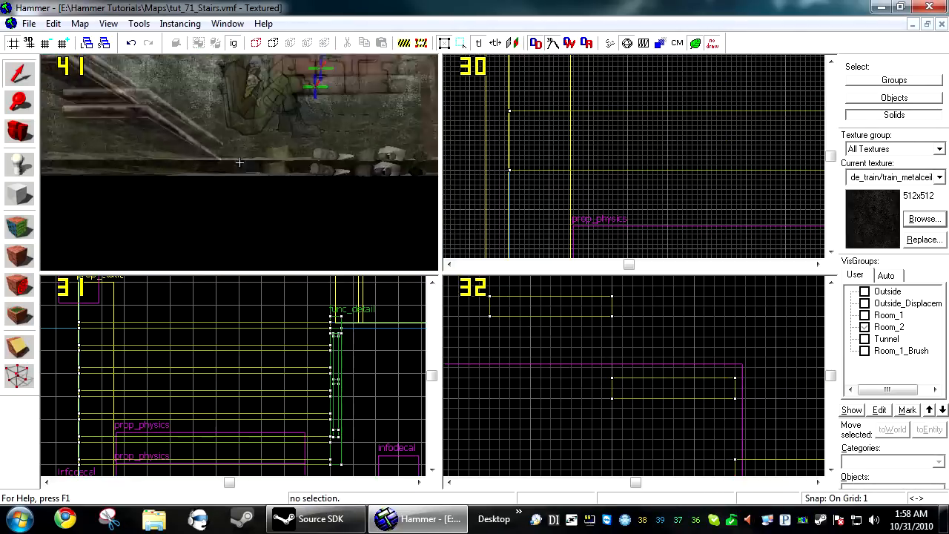
pyautogui.press('w')
pyautogui.press('w')
pyautogui.press('s')
pyautogui.press('w')
pyautogui.press('s')
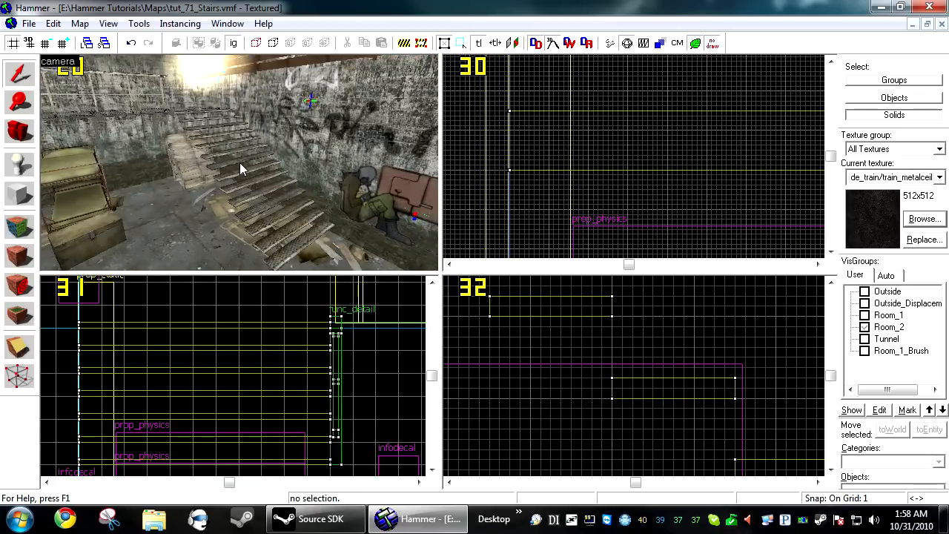
pyautogui.press('a')
pyautogui.press('w')
pyautogui.press('d')
pyautogui.press('w')
pyautogui.press('d')
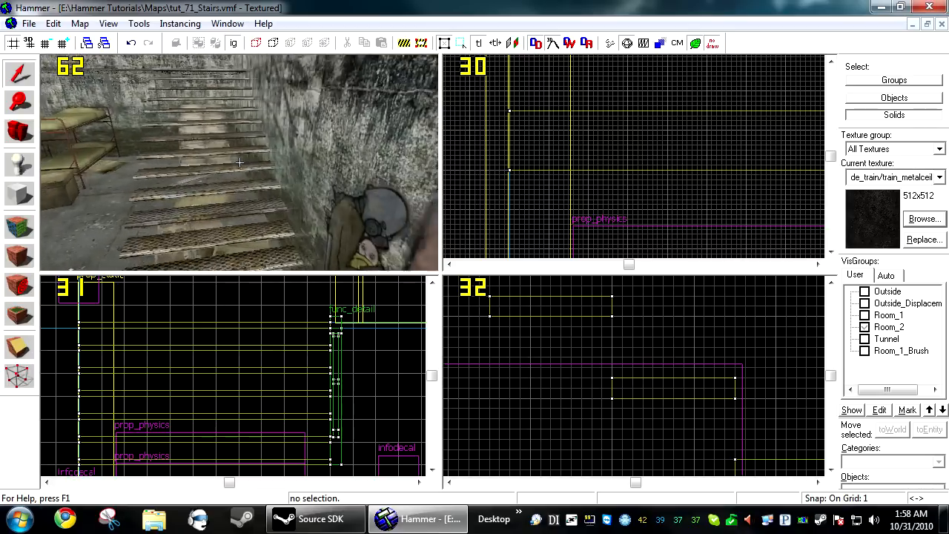
pyautogui.press('a')
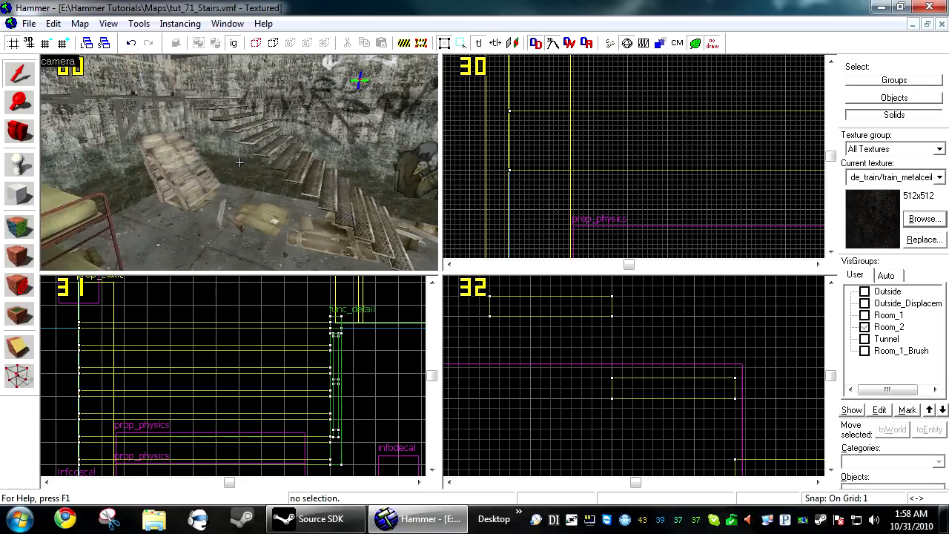
# Create a tools/toolsnodraw block 88 wide, 168 long and 110 high that encloses the stair treads.
pyautogui.click(875, 178)
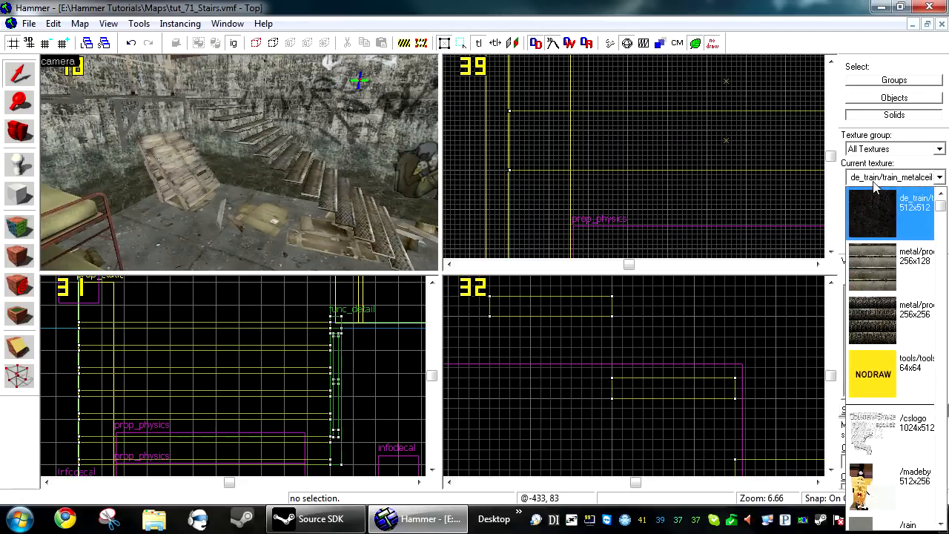
pyautogui.click(886, 376)
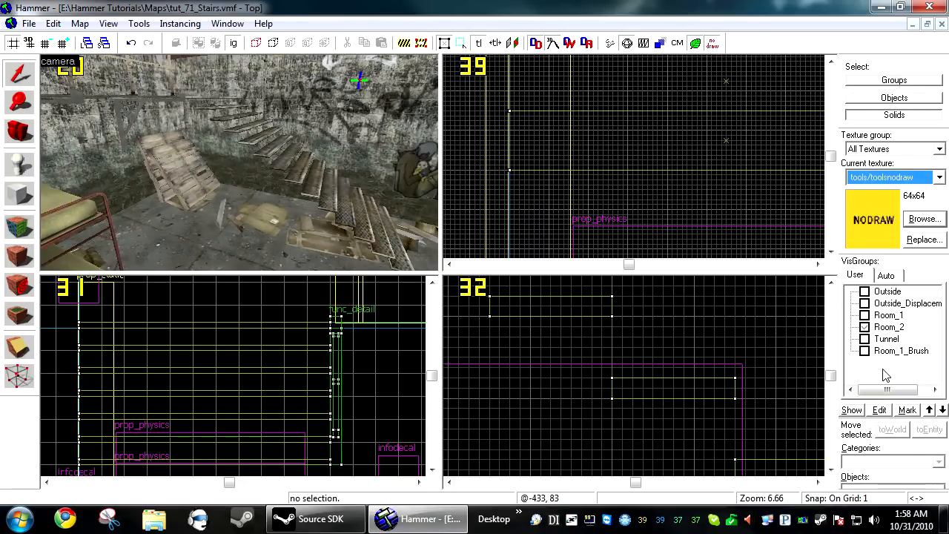
pyautogui.click(20, 195)
pyautogui.scroll(-5, 608, 379)
pyautogui.scroll(3, 586, 363)
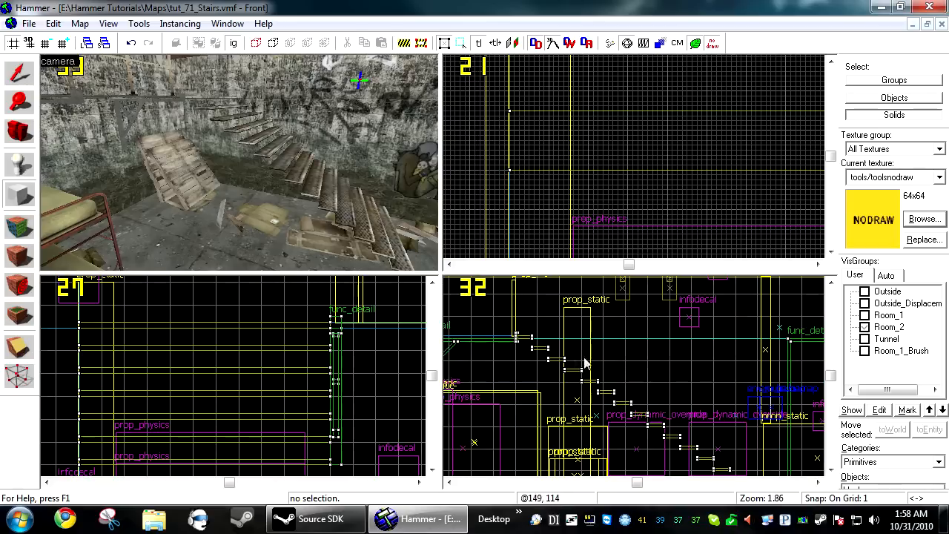
pyautogui.scroll(6, 499, 324)
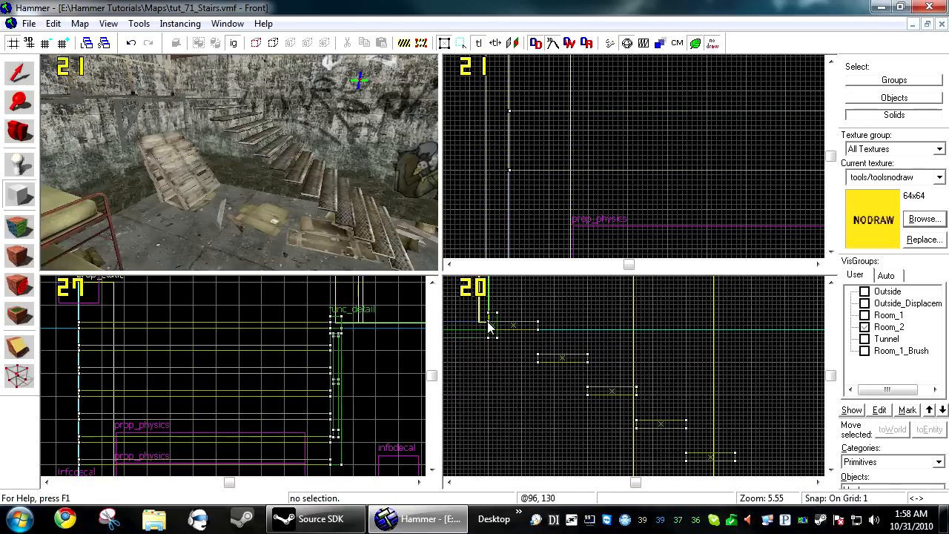
pyautogui.scroll(-4, 547, 360)
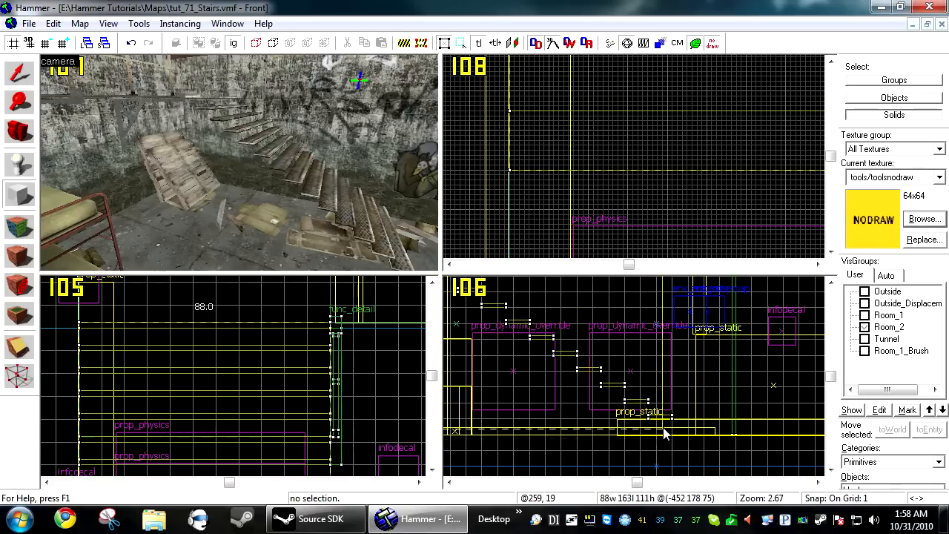
pyautogui.scroll(5, 665, 433)
pyautogui.scroll(-4, 682, 449)
pyautogui.scroll(7, 682, 447)
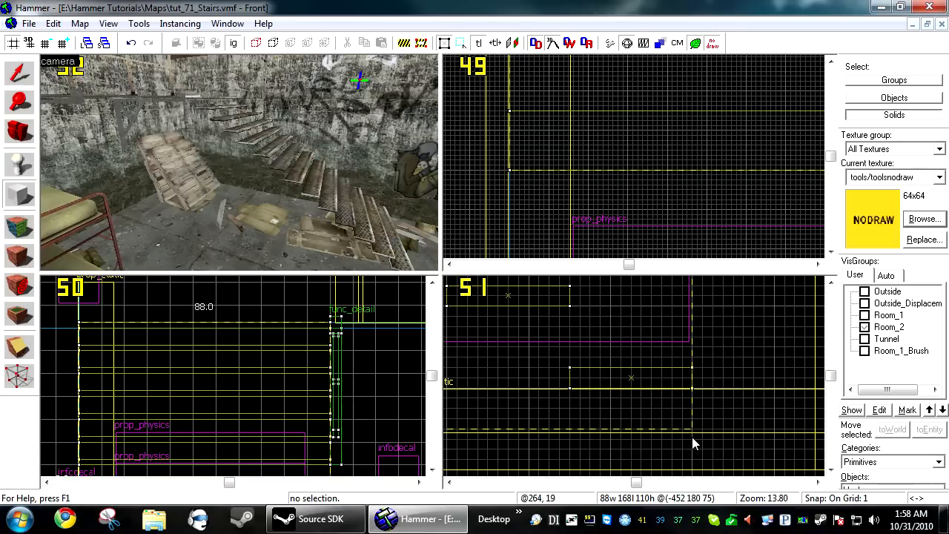
pyautogui.moveTo(691, 437); pyautogui.dragTo(692, 437)
pyautogui.press('Return')
pyautogui.click(20, 72)
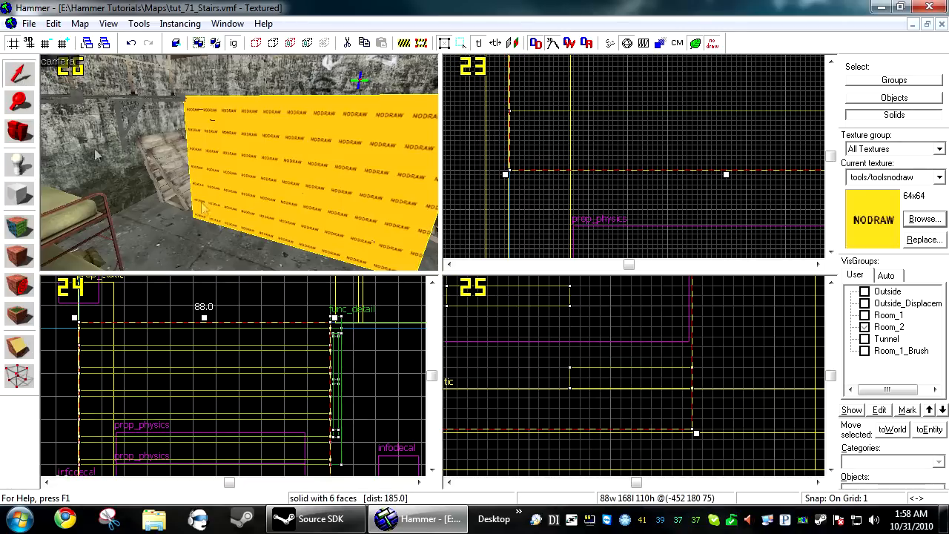
# Stretch the nodraw block down to the floor and out beyond the lowest tread, making it 113 high and 186 long.
pyautogui.click(279, 264)
pyautogui.click(249, 129)
pyautogui.scroll(-2, 701, 415)
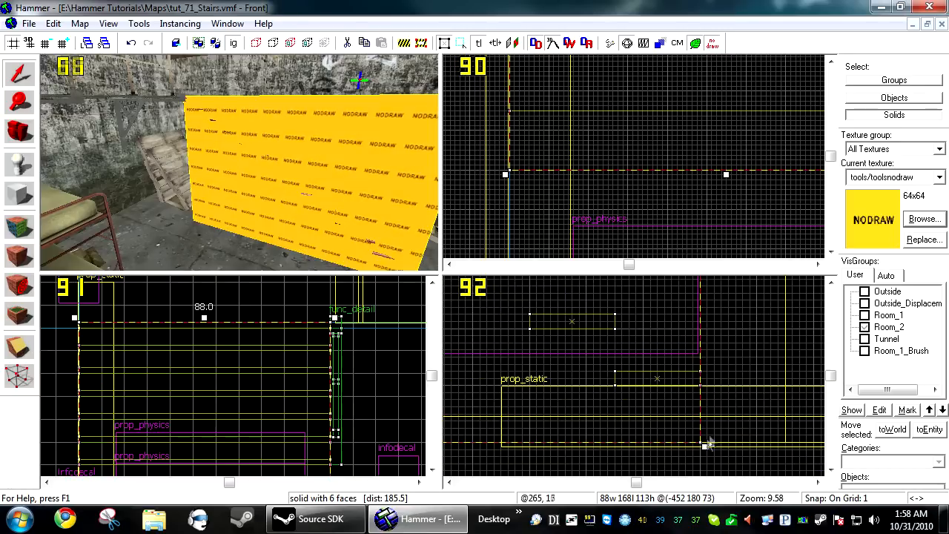
pyautogui.scroll(-5, 698, 371)
pyautogui.scroll(2, 698, 371)
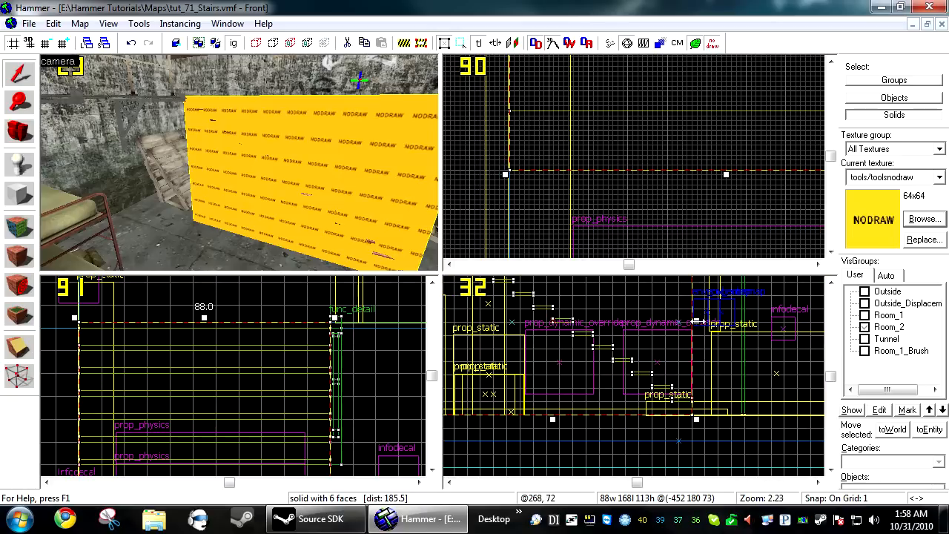
pyautogui.moveTo(696, 320); pyautogui.dragTo(726, 320)
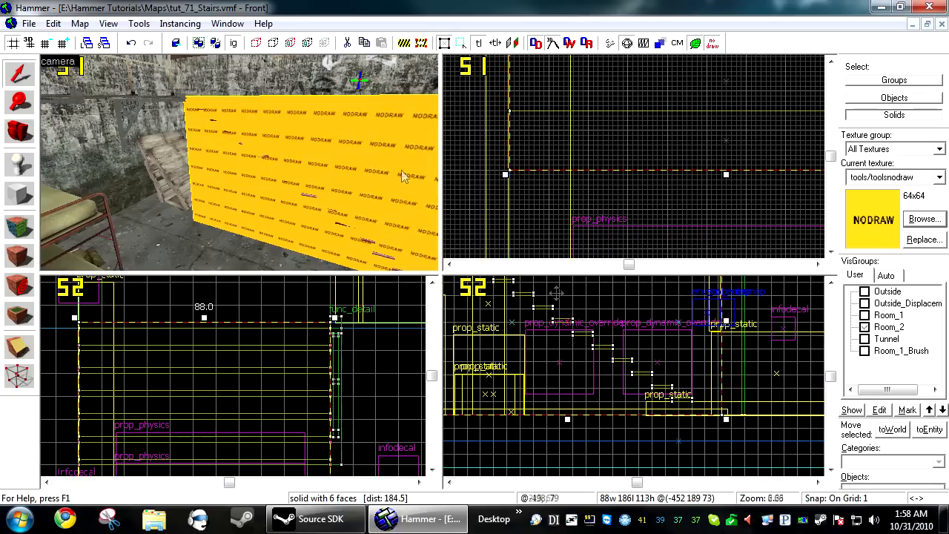
# Narrow the nodraw block to a panel 2 units thick along the open side of the treads and deselect it.
pyautogui.scroll(-10, 611, 179)
pyautogui.moveTo(610, 140); pyautogui.dragTo(679, 116)
pyautogui.scroll(12, 628, 107)
pyautogui.press('Escape')
pyautogui.press('z')
pyautogui.press('w')
pyautogui.press('z')
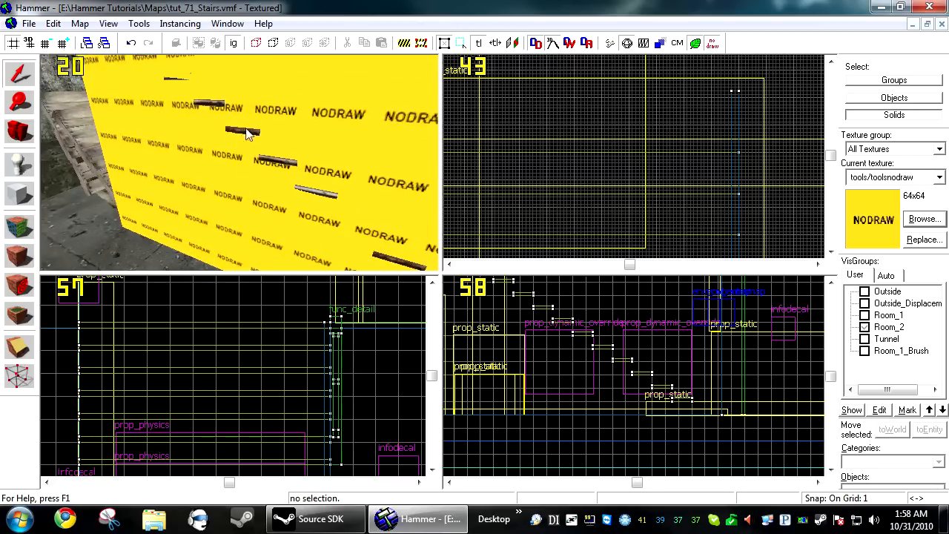
pyautogui.press('z')
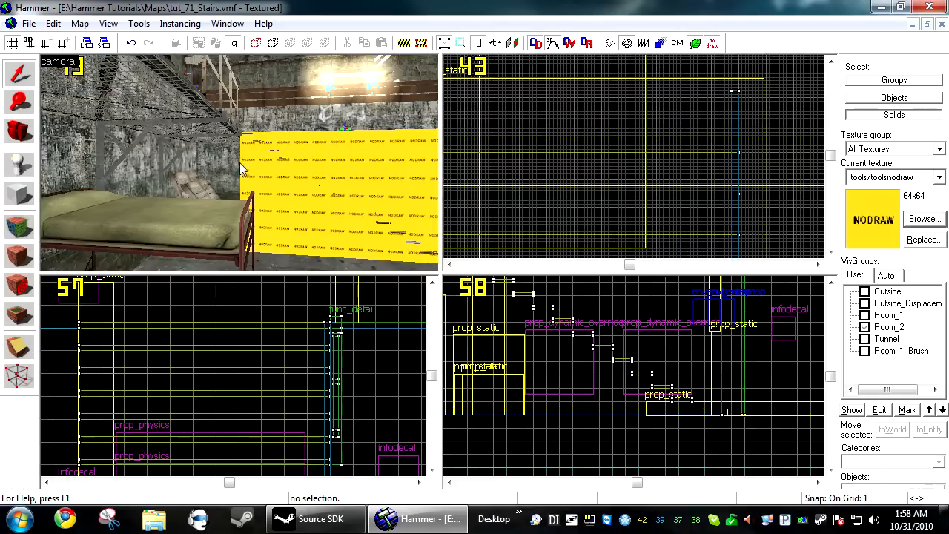
# Clip the nodraw side panel diagonally along the treads' upper outer corners, removing the part above the line.
pyautogui.click(239, 162)
pyautogui.press('z')
pyautogui.click(22, 351)
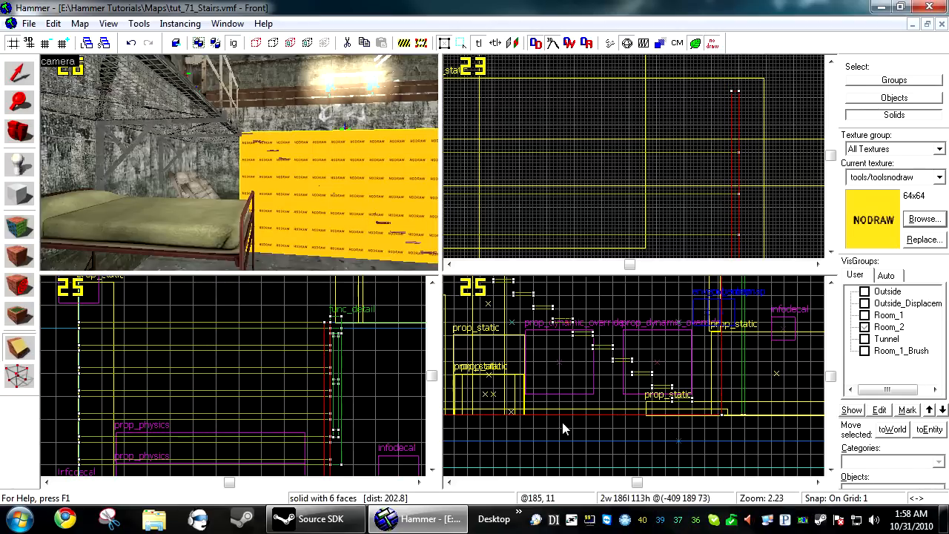
pyautogui.scroll(7, 564, 428)
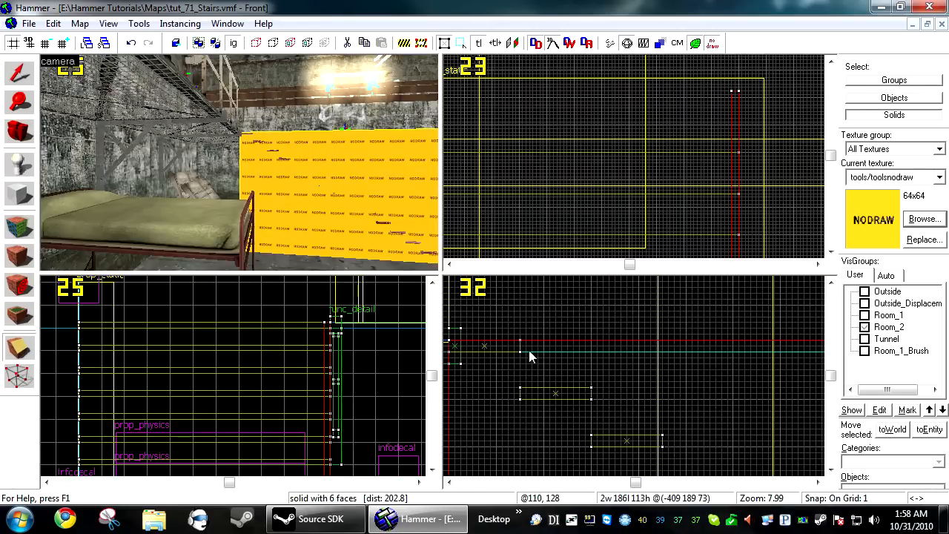
pyautogui.scroll(6, 522, 345)
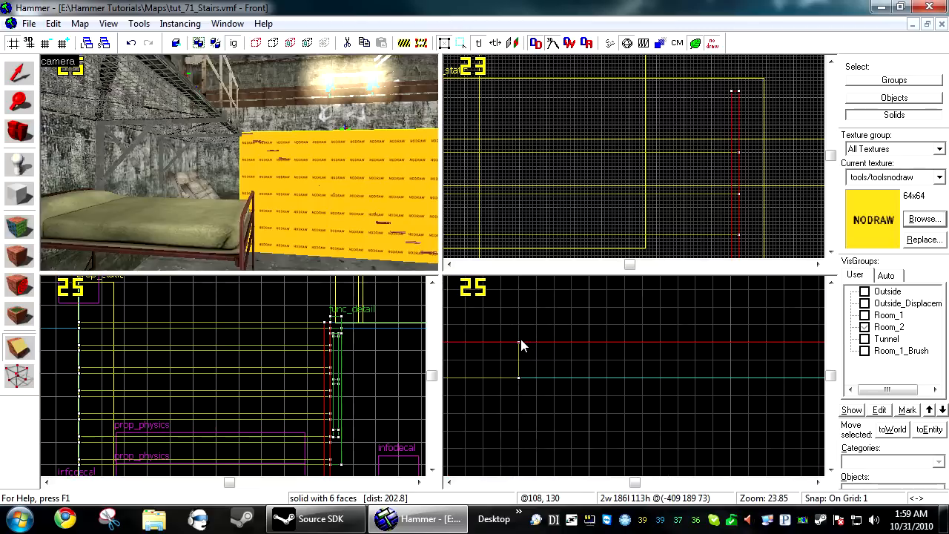
pyautogui.scroll(-6, 532, 347)
pyautogui.scroll(6, 568, 334)
pyautogui.scroll(-20, 624, 379)
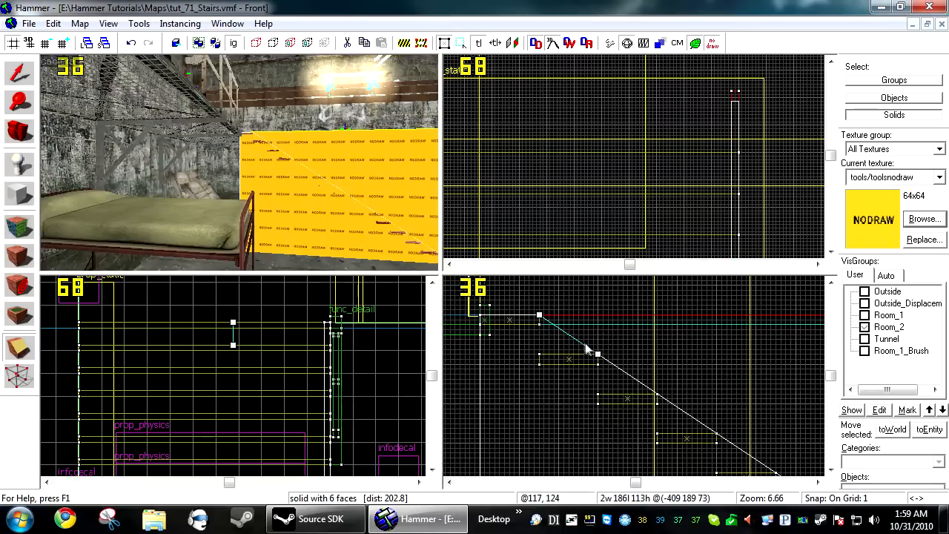
pyautogui.scroll(4, 656, 355)
pyautogui.scroll(2, 656, 355)
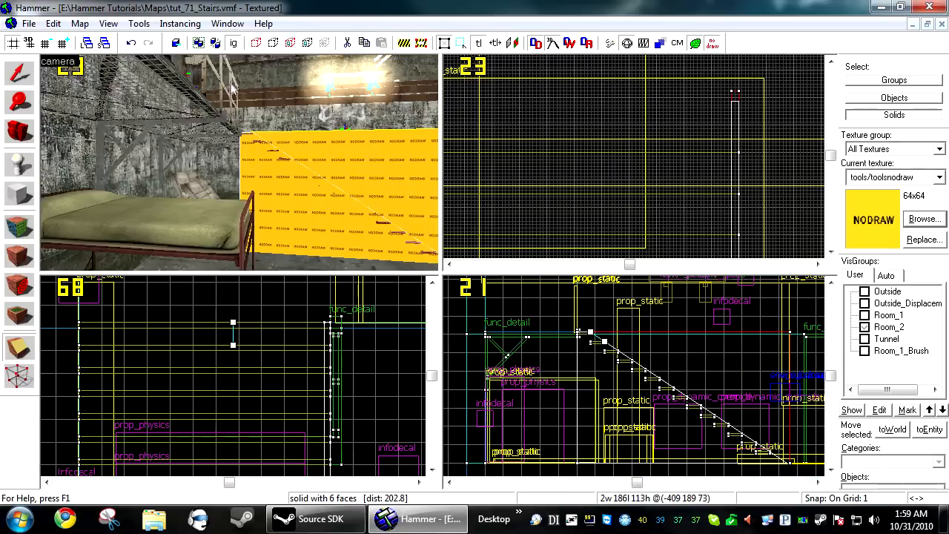
pyautogui.press('Return')
pyautogui.click(12, 69)
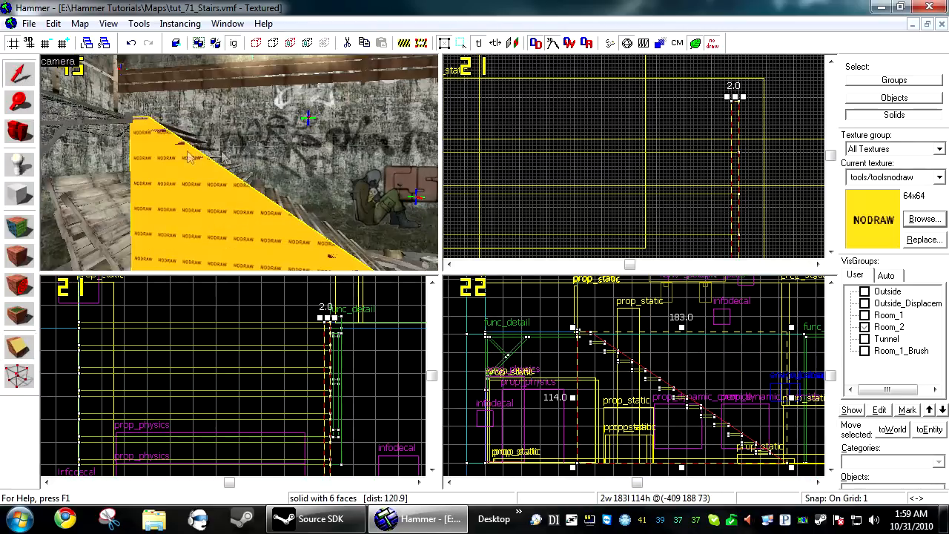
# Set a second diagonal clip line across the side panel through the lower inner corners of the upper two treads.
pyautogui.click(20, 347)
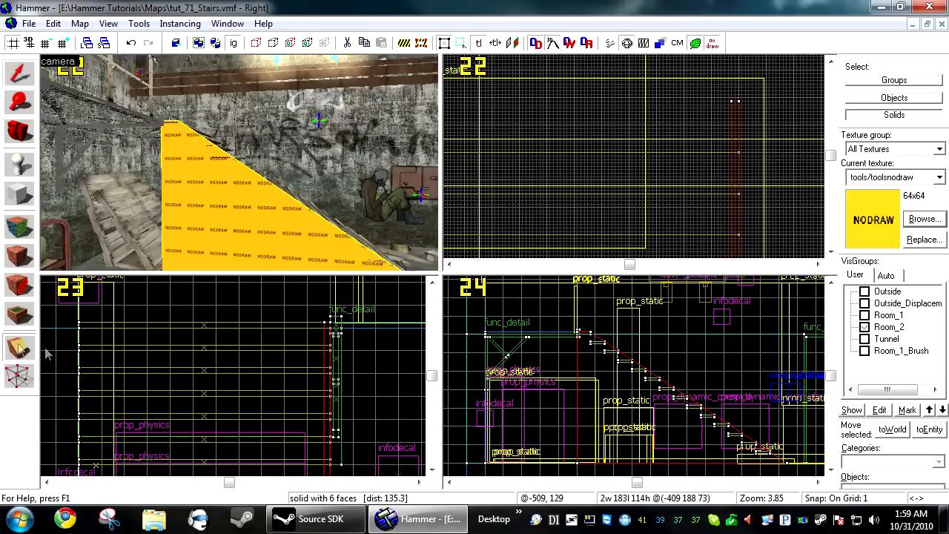
pyautogui.scroll(3, 736, 355)
pyautogui.scroll(8, 629, 333)
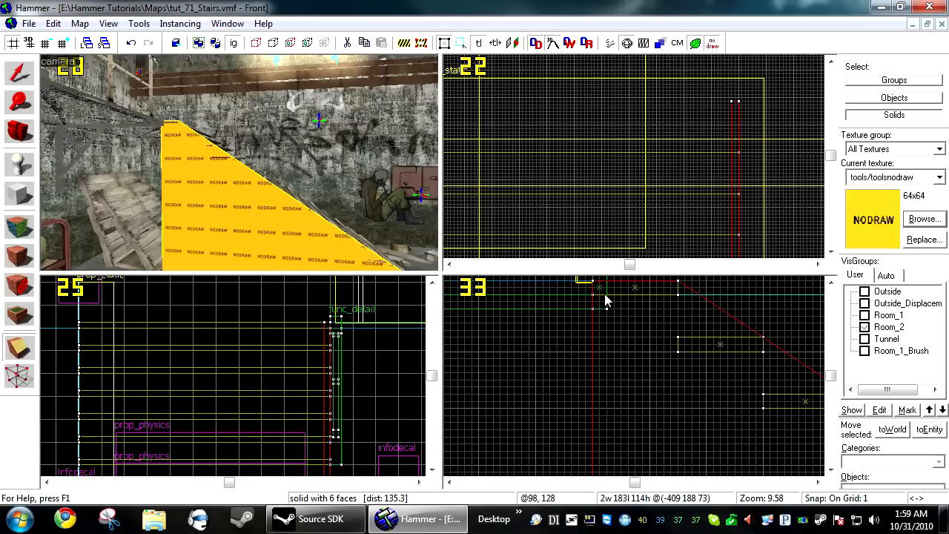
pyautogui.moveTo(594, 295)
pyautogui.mouseDown()
pyautogui.moveTo(686, 364)
pyautogui.moveTo(681, 357)
pyautogui.mouseUp()
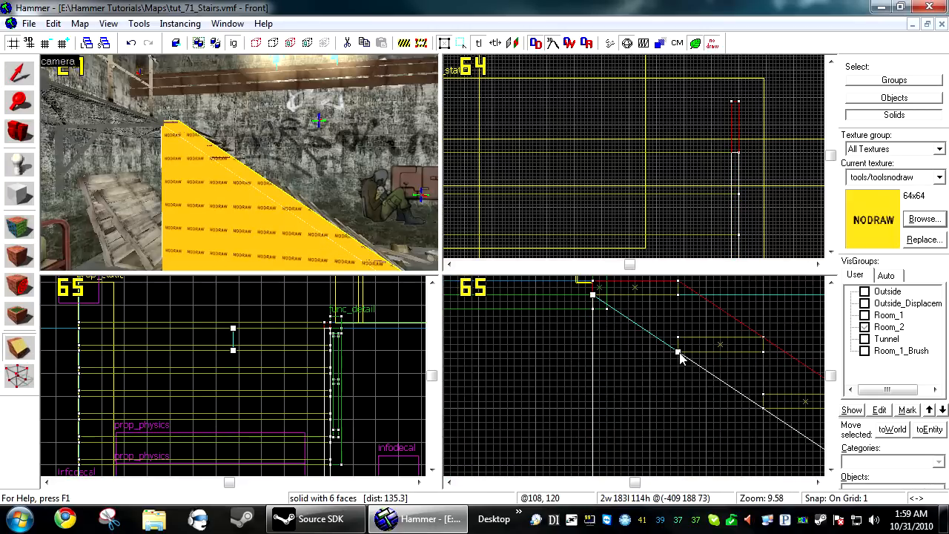
pyautogui.scroll(-7, 660, 369)
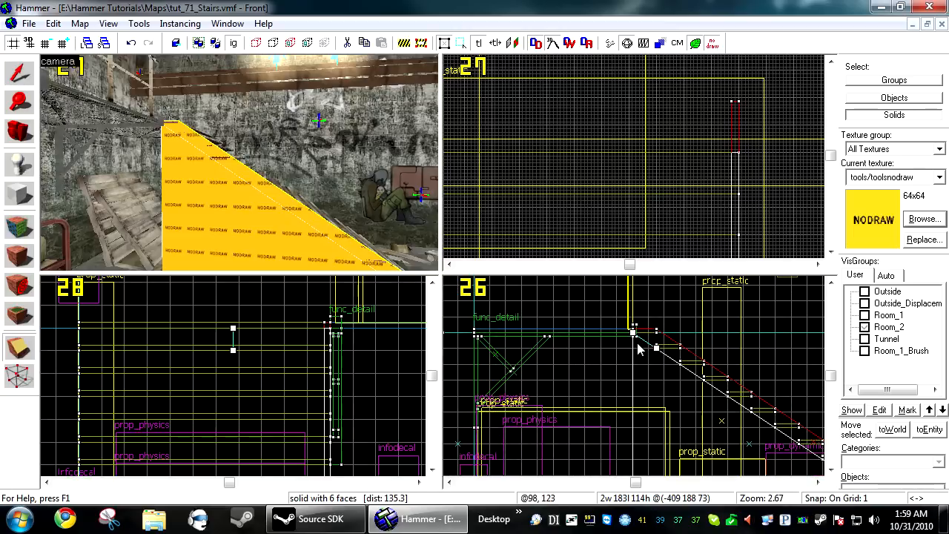
# Set the grid size to 4 units.
pyautogui.scroll(8, 689, 363)
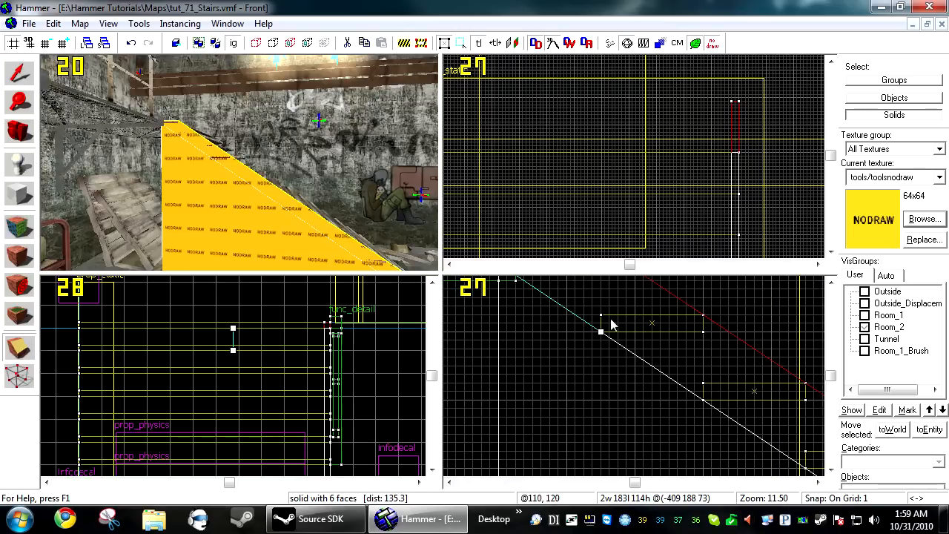
pyautogui.press(']')
pyautogui.press(']')
pyautogui.press(']')
pyautogui.press('[')
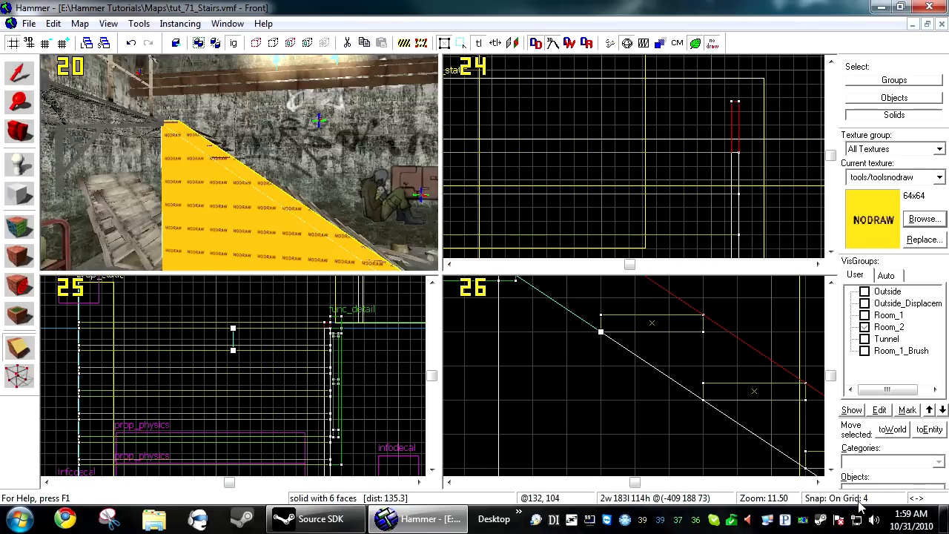
# Lower both ends of the second diagonal clip line by 4 units and clip away the side panel below it.
pyautogui.moveTo(601, 335); pyautogui.dragTo(606, 360)
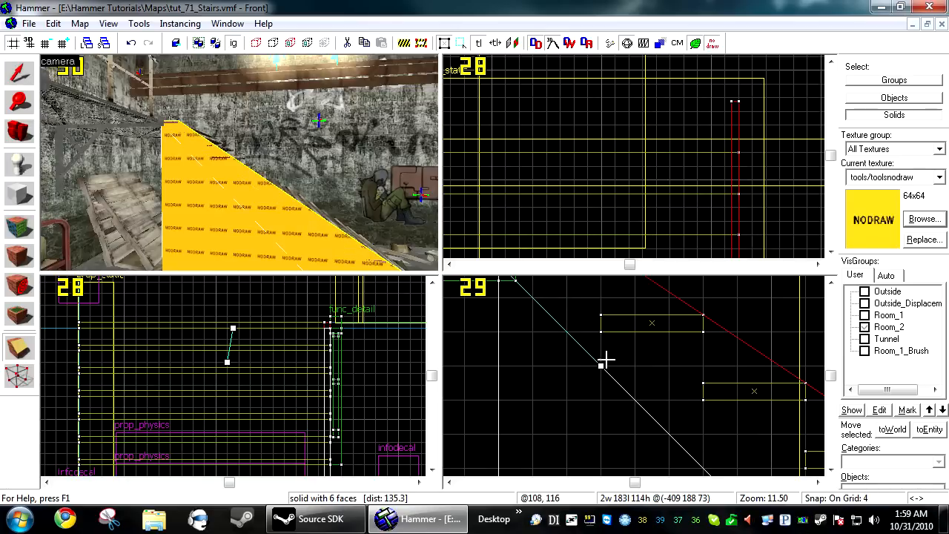
pyautogui.scroll(-2, 608, 379)
pyautogui.scroll(3, 542, 302)
pyautogui.moveTo(523, 297); pyautogui.dragTo(523, 330)
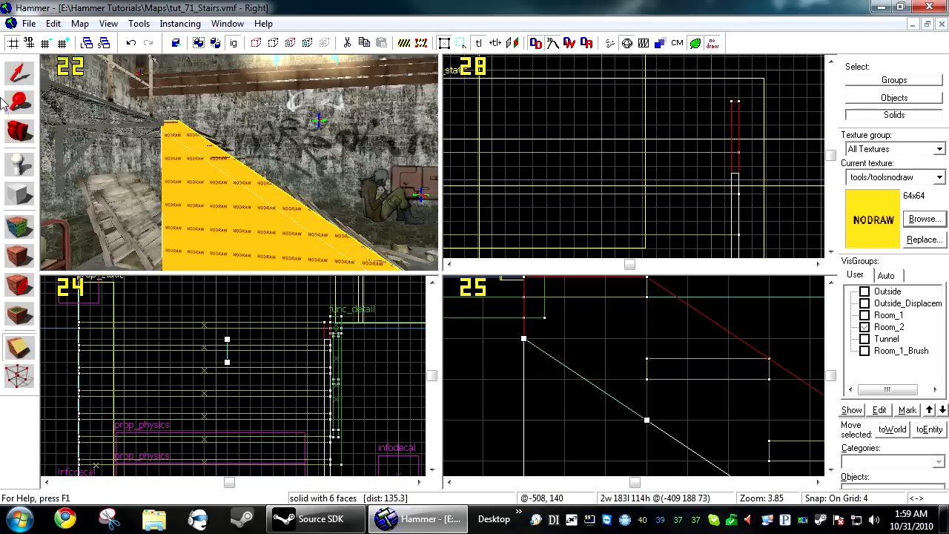
pyautogui.click(19, 350)
pyautogui.press('Return')
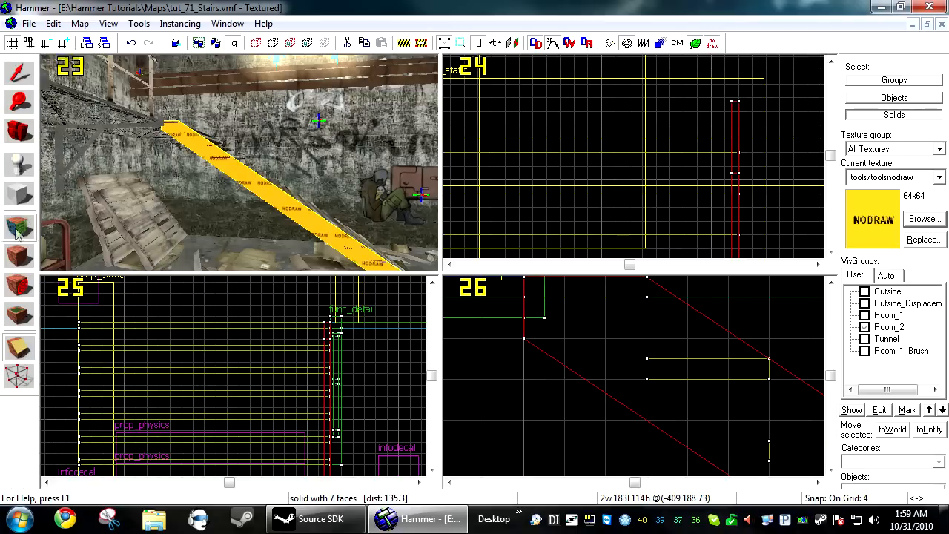
# Split the sloping nodraw strip vertically at the outer edge of the top tread, keeping both pieces.
pyautogui.click(19, 347)
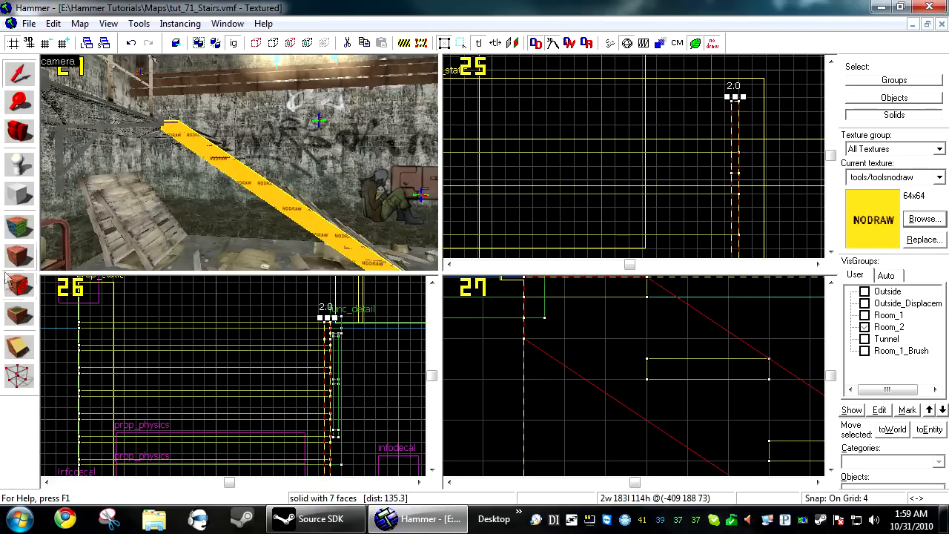
pyautogui.click(20, 348)
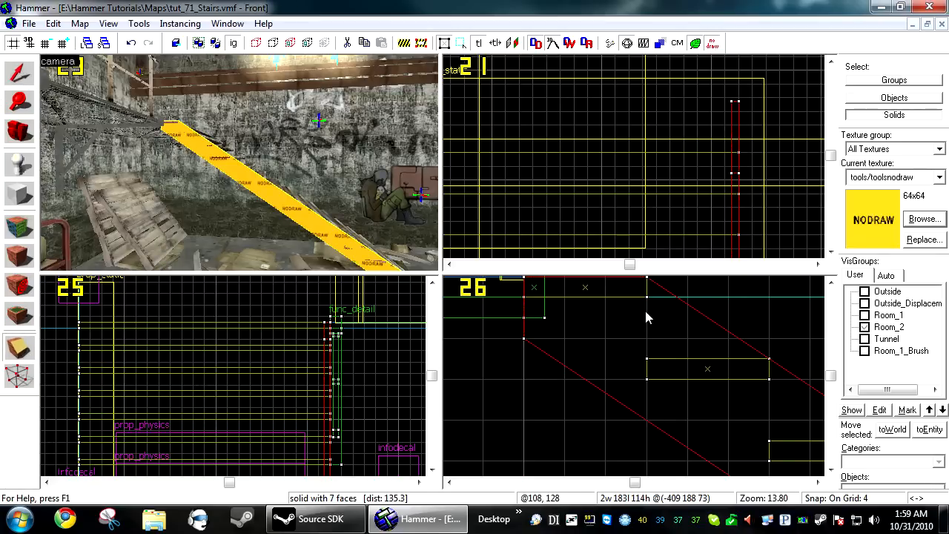
pyautogui.press('Right')
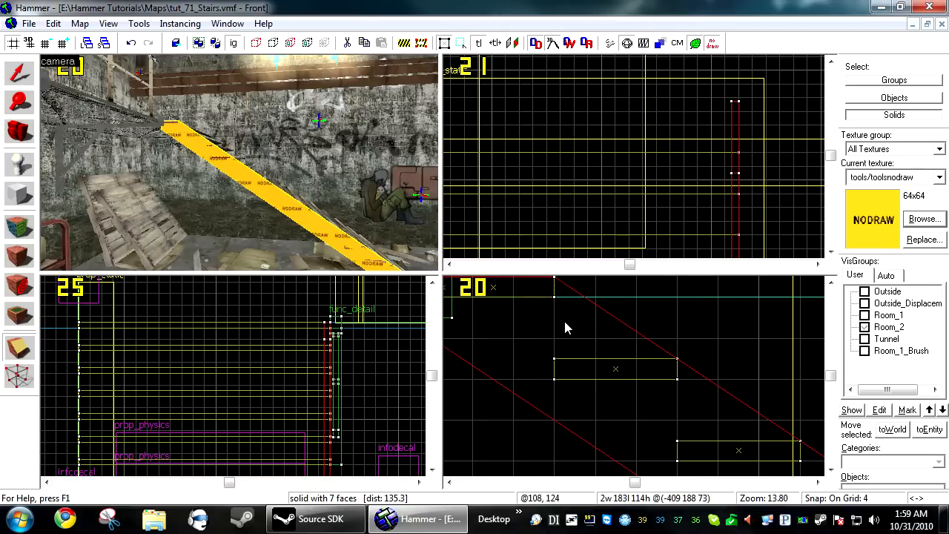
pyautogui.scroll(1, 564, 326)
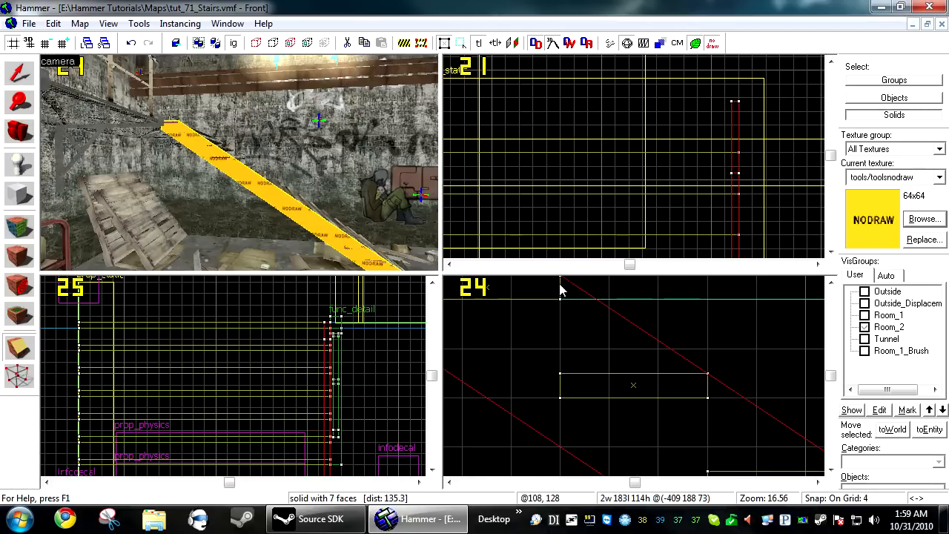
pyautogui.moveTo(559, 289); pyautogui.dragTo(560, 375)
pyautogui.scroll(-6, 559, 355)
pyautogui.scroll(5, 560, 337)
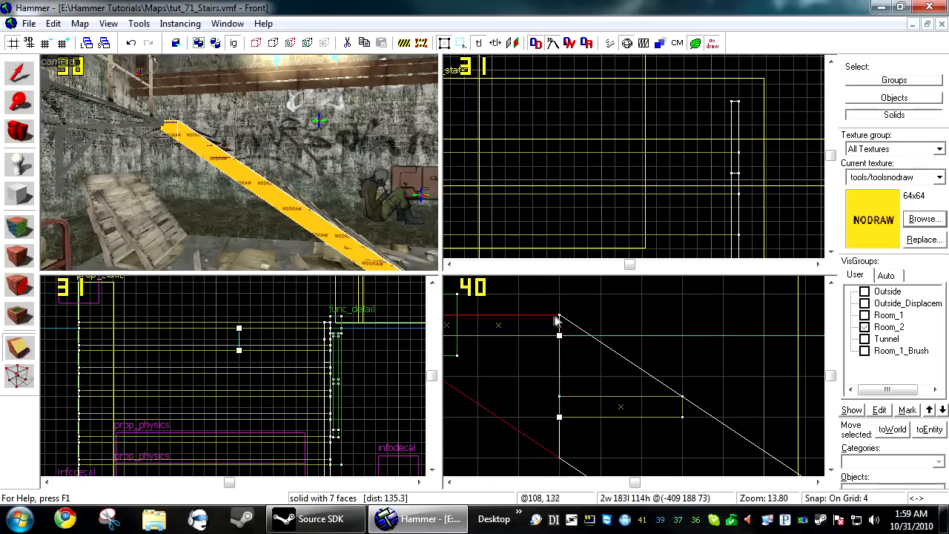
pyautogui.click(17, 349)
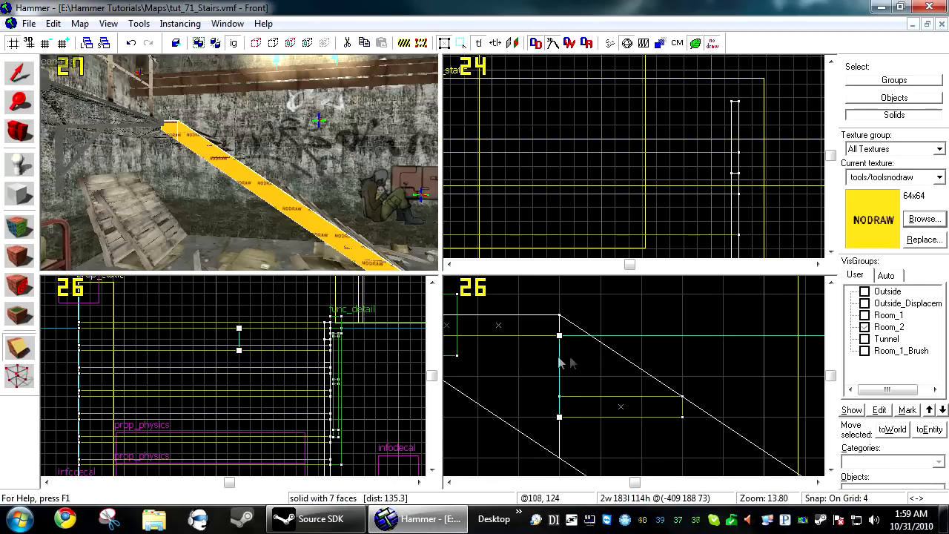
pyautogui.press('Return')
# Clip the upper end piece horizontally along the underside of the top tread, removing the part above the line.
pyautogui.click(18, 72)
pyautogui.click(561, 384)
pyautogui.scroll(-3, 667, 348)
pyautogui.scroll(5, 564, 345)
pyautogui.moveTo(519, 331); pyautogui.dragTo(585, 335)
pyautogui.click(20, 347)
pyautogui.press('Return')
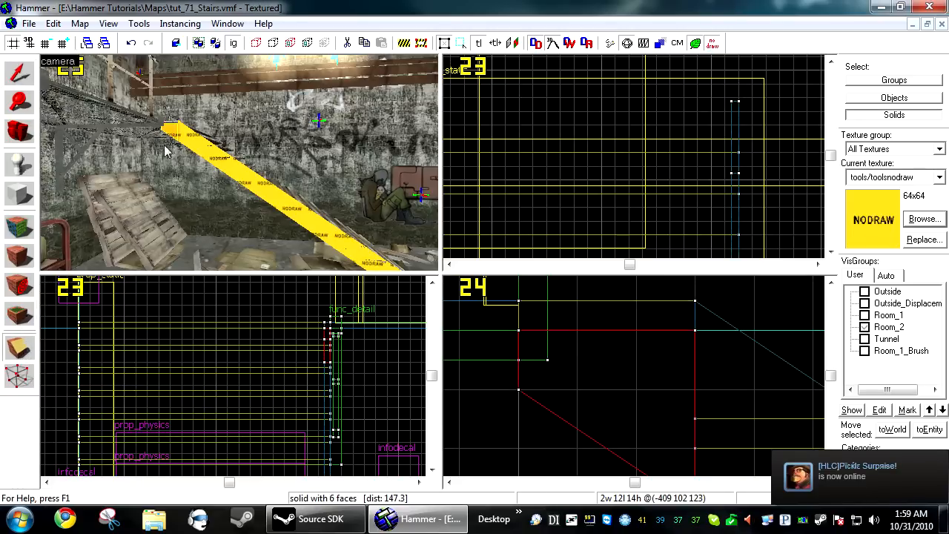
# Split the remaining long strip vertically at the inner edge of the bottom tread, keeping both pieces.
pyautogui.click(20, 72)
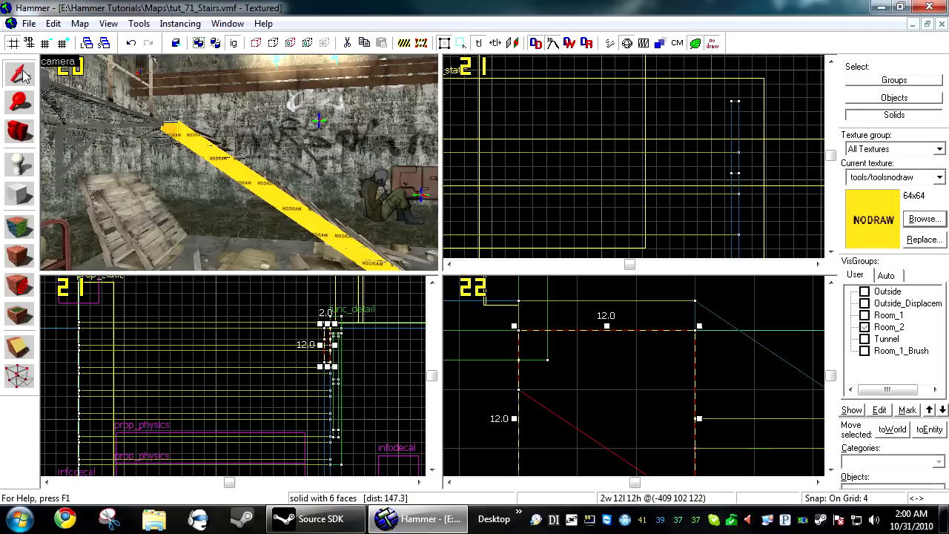
pyautogui.click(189, 147)
pyautogui.click(14, 356)
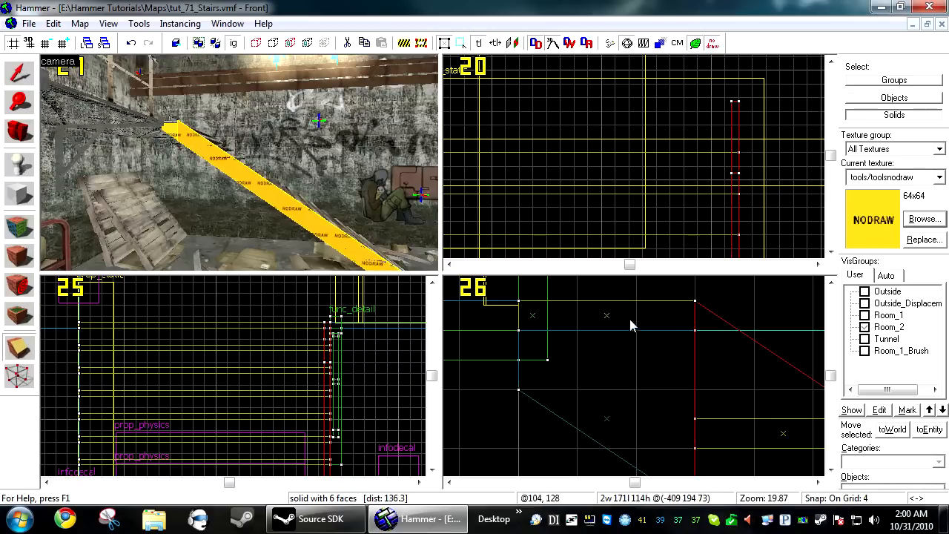
pyautogui.scroll(-7, 597, 302)
pyautogui.scroll(5, 686, 371)
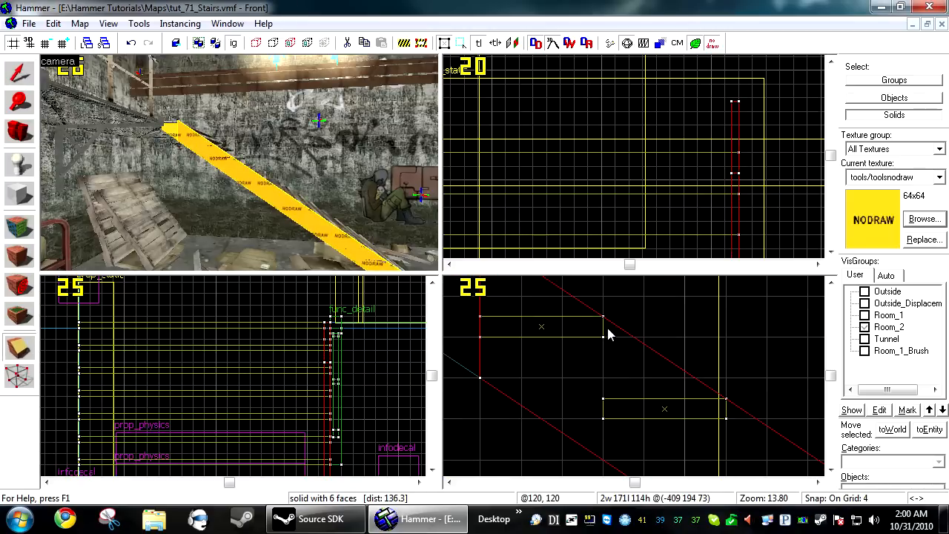
pyautogui.scroll(-10, 591, 316)
pyautogui.scroll(7, 603, 418)
pyautogui.scroll(4, 531, 358)
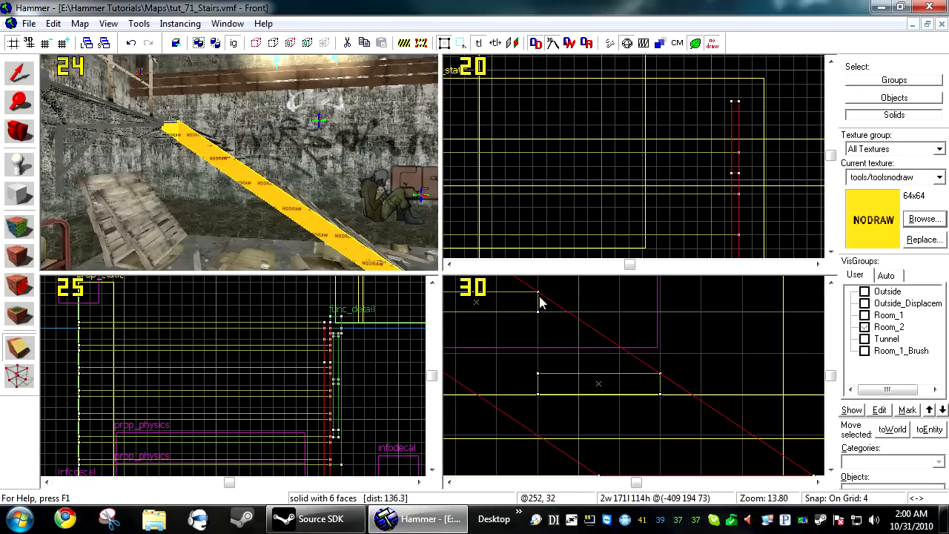
pyautogui.moveTo(539, 310); pyautogui.dragTo(538, 393)
pyautogui.click(13, 352)
pyautogui.click(14, 353)
pyautogui.press('Return')
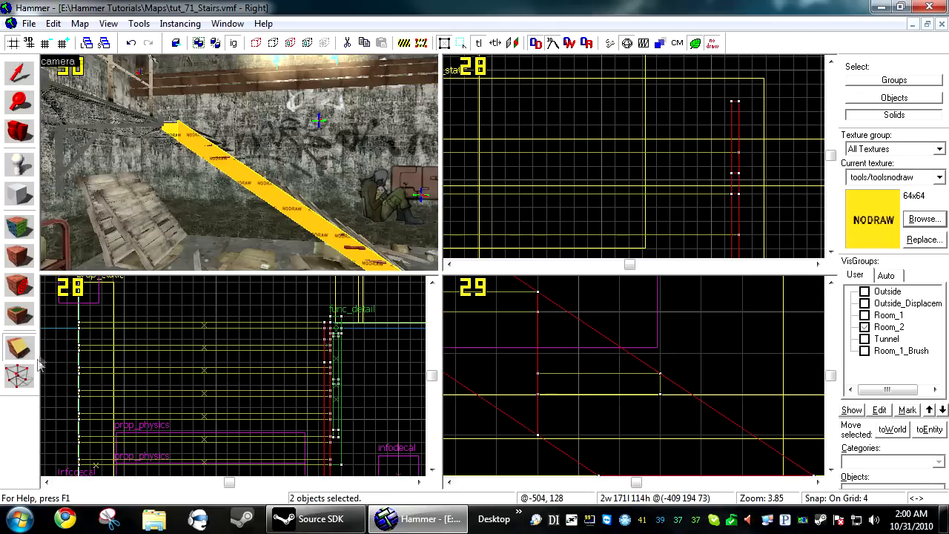
# Clip the lower end piece horizontally along the underside of the bottom tread, removing the part above the line.
pyautogui.click(21, 70)
pyautogui.click(284, 186)
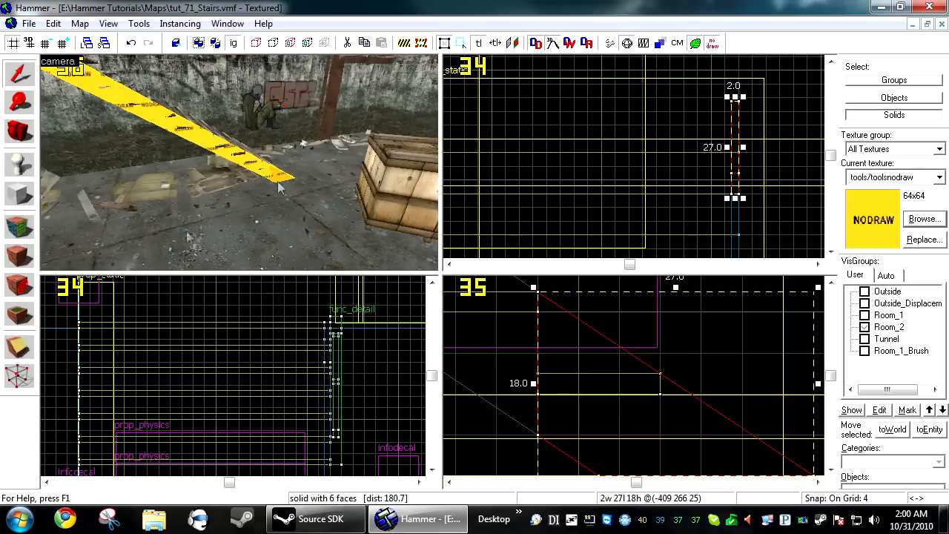
pyautogui.click(17, 344)
pyautogui.moveTo(538, 394); pyautogui.dragTo(620, 393)
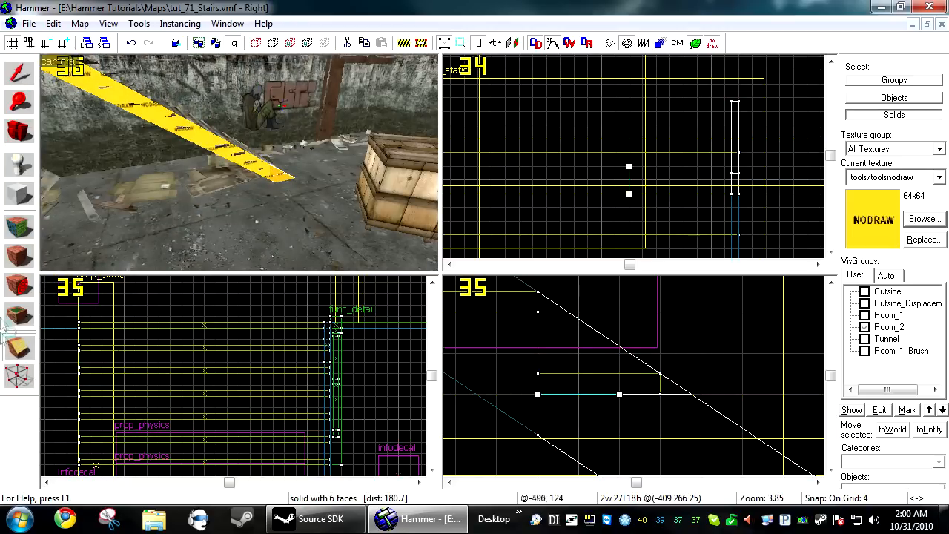
pyautogui.press('Return')
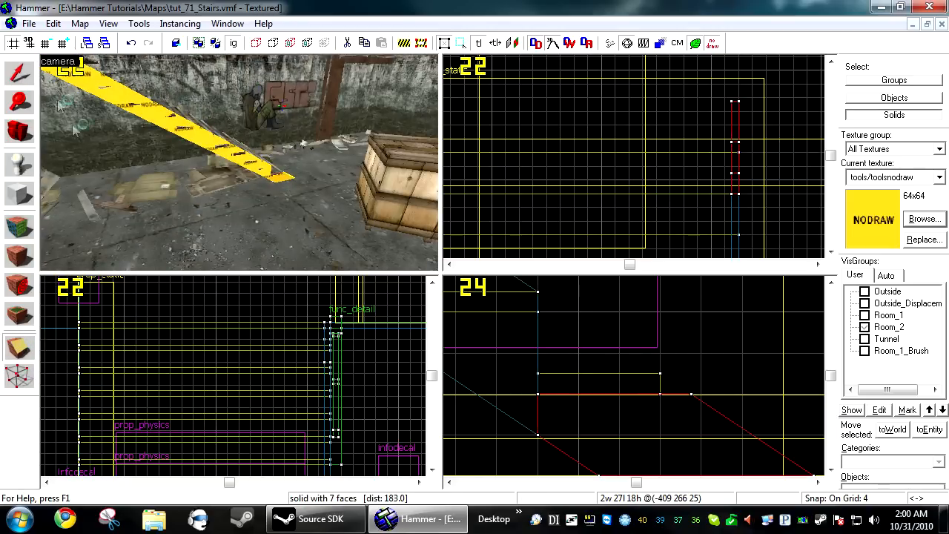
# Clip the lower end piece vertically at the bottom tread's outer edge, removing the tip that extends past the tread.
pyautogui.click(20, 74)
pyautogui.press('z')
pyautogui.press('z')
pyautogui.press('z')
pyautogui.press('w')
pyautogui.press('z')
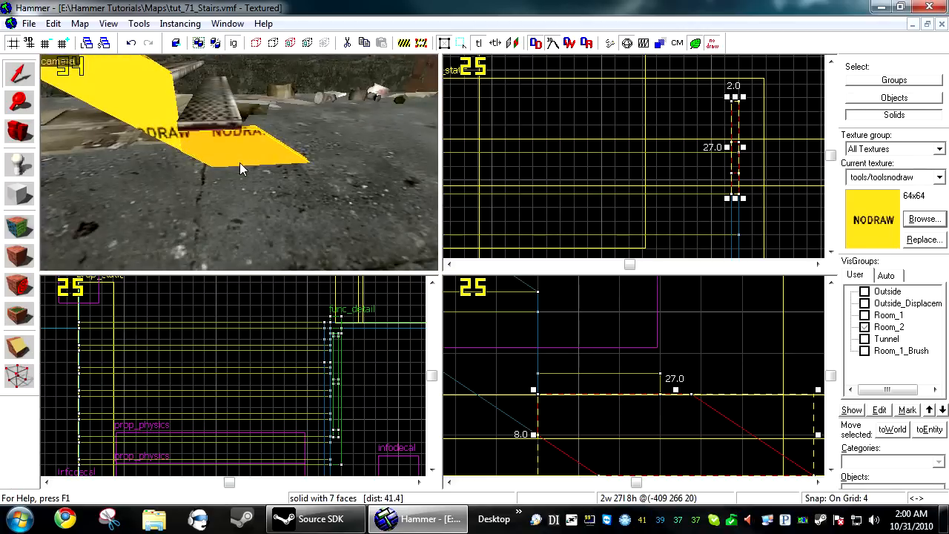
pyautogui.hotkey('shift', 'x')
pyautogui.scroll(-2, 708, 363)
pyautogui.scroll(1, 705, 372)
pyautogui.moveTo(700, 382); pyautogui.dragTo(597, 437)
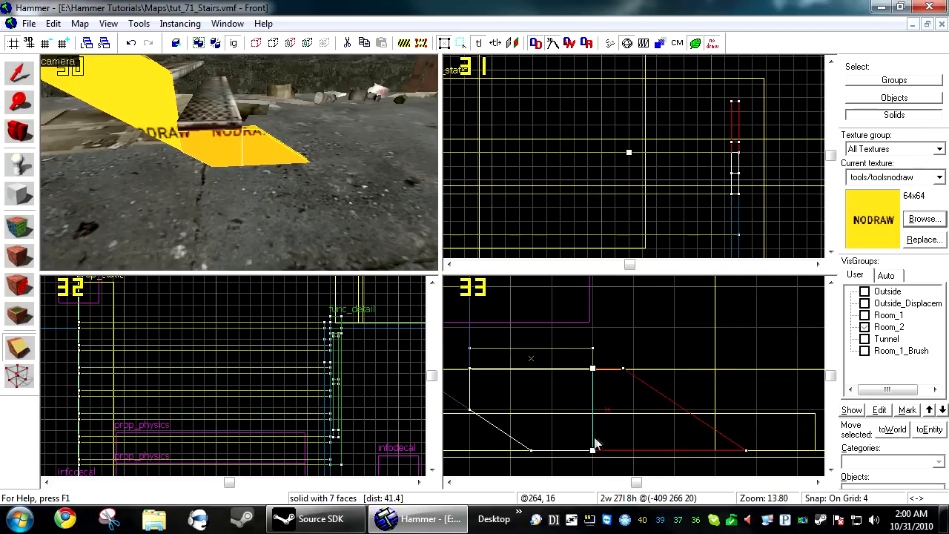
pyautogui.press('Return')
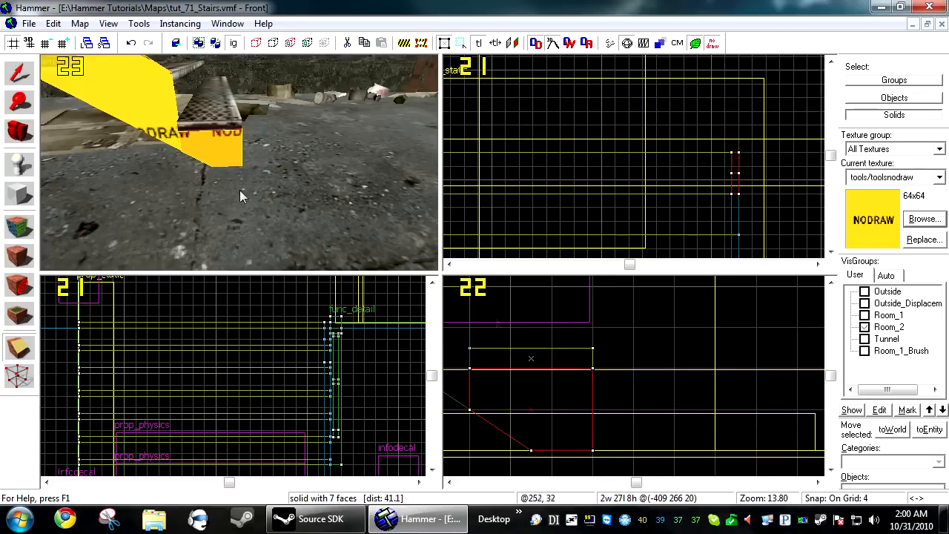
# Clip the long middle strip vertically at the second tread's outer edge, keeping only the 12-unit-wide upper segment.
pyautogui.hotkey('shift', 's')
pyautogui.click(642, 126)
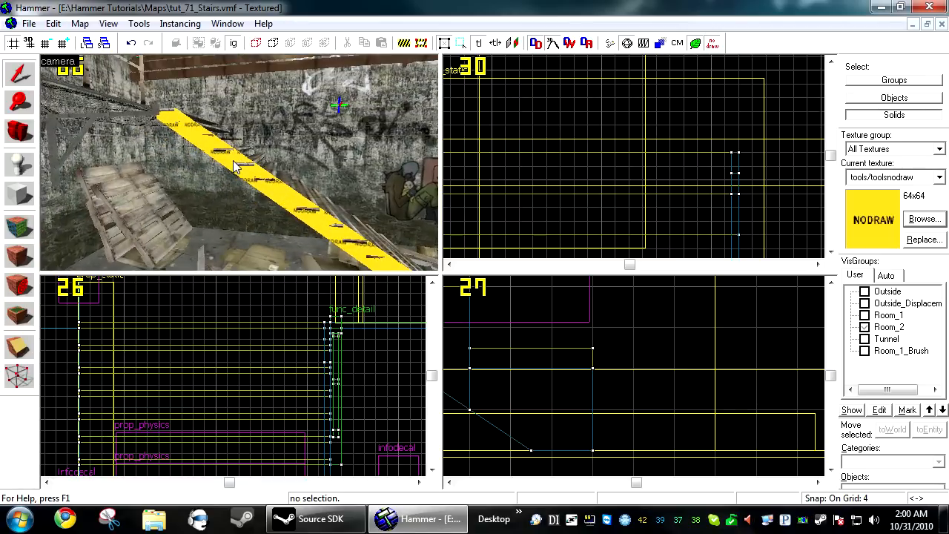
pyautogui.click(239, 161)
pyautogui.press('w')
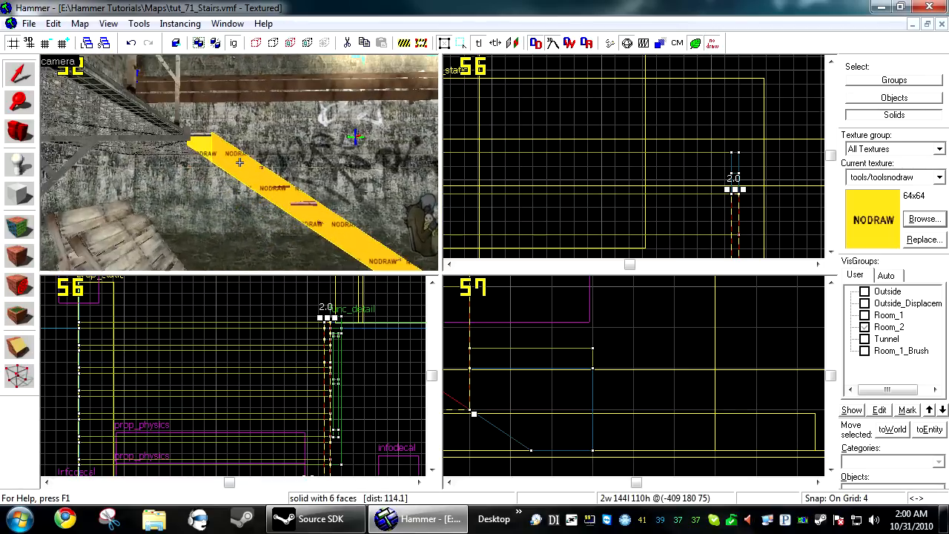
pyautogui.click(16, 352)
pyautogui.scroll(-4, 657, 418)
pyautogui.scroll(4, 646, 392)
pyautogui.scroll(8, 593, 359)
pyautogui.moveTo(621, 331); pyautogui.dragTo(621, 408)
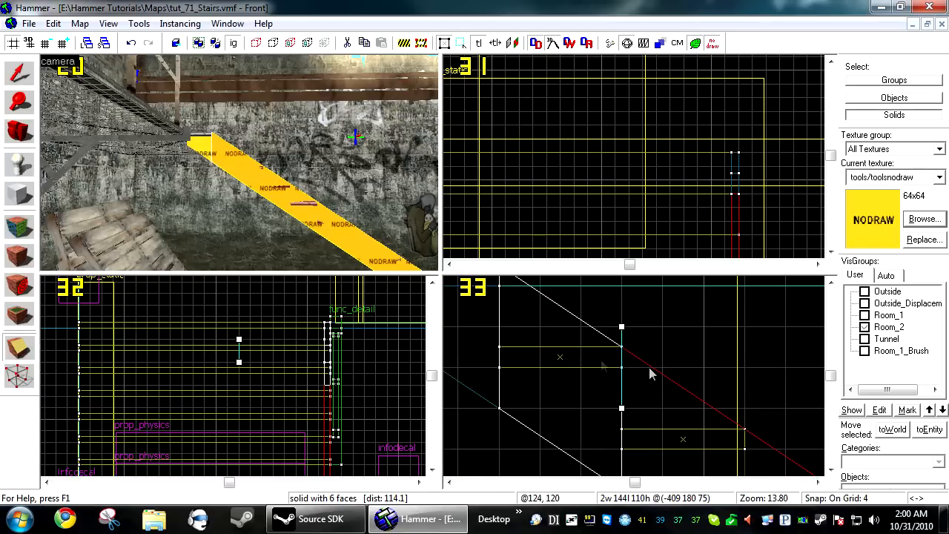
pyautogui.press('Return')
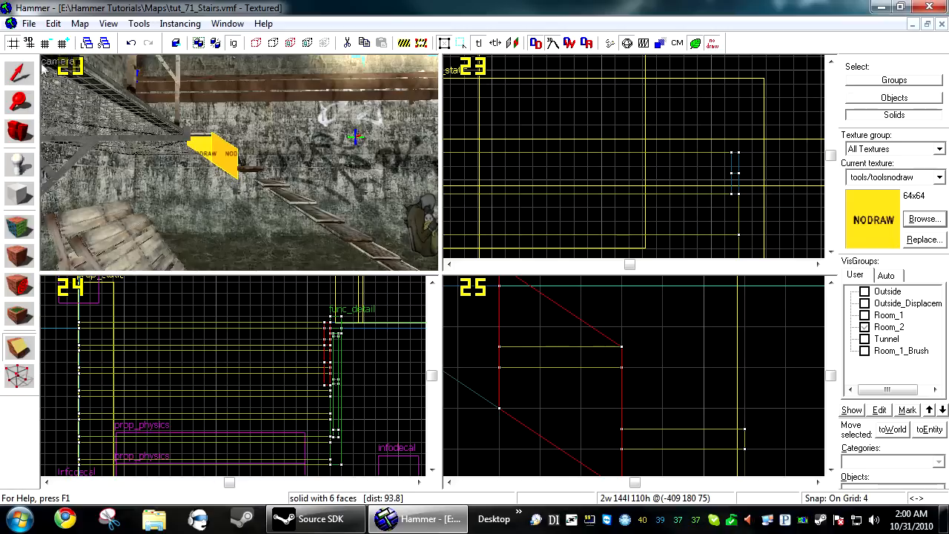
# Clip the remaining segment horizontally along the underside of the second tread, removing the part above the line.
pyautogui.click(19, 73)
pyautogui.click(19, 348)
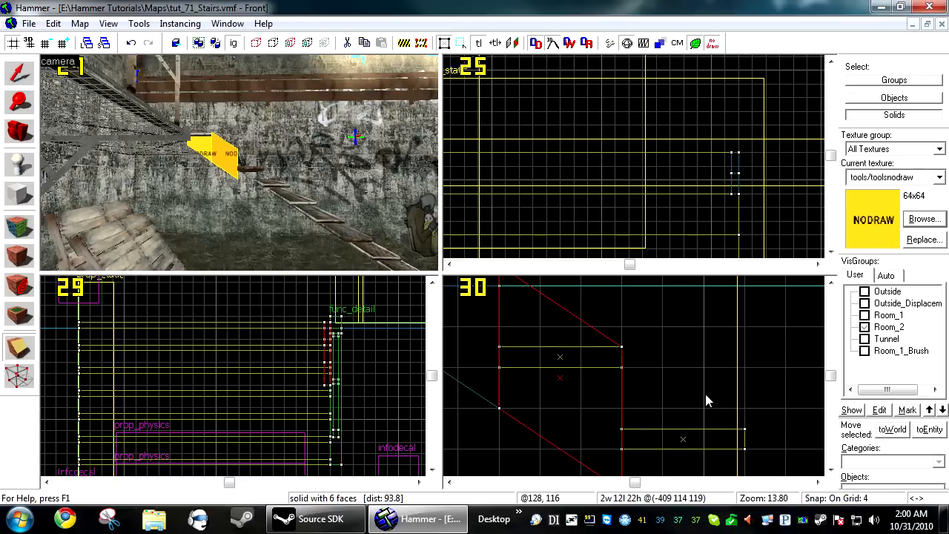
pyautogui.moveTo(661, 378); pyautogui.dragTo(540, 368)
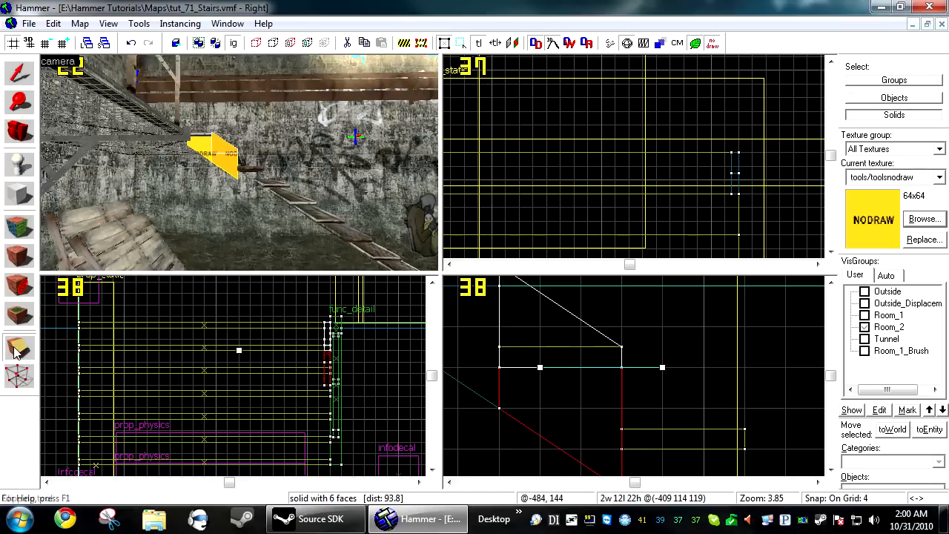
pyautogui.press('Return')
pyautogui.click(19, 73)
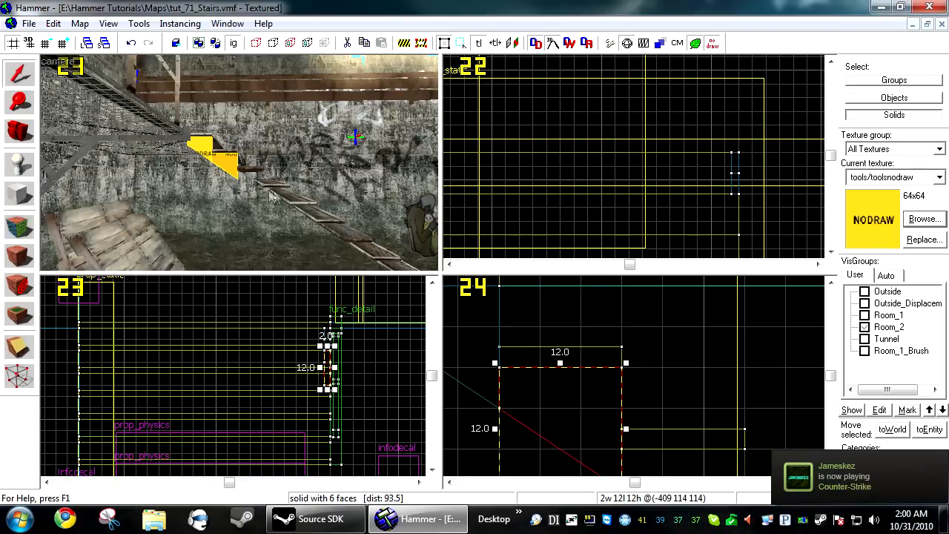
# Place a copy of the trimmed support segment directly under the third tread.
pyautogui.scroll(-8, 578, 366)
pyautogui.scroll(3, 575, 351)
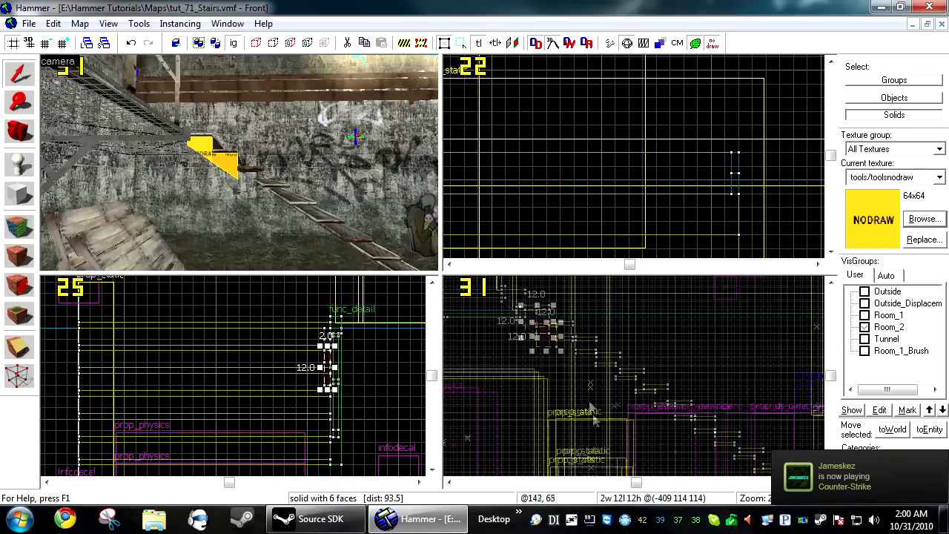
pyautogui.keyDown('shift'); pyautogui.moveTo(545, 337); pyautogui.dragTo(576, 371); pyautogui.keyUp('shift')
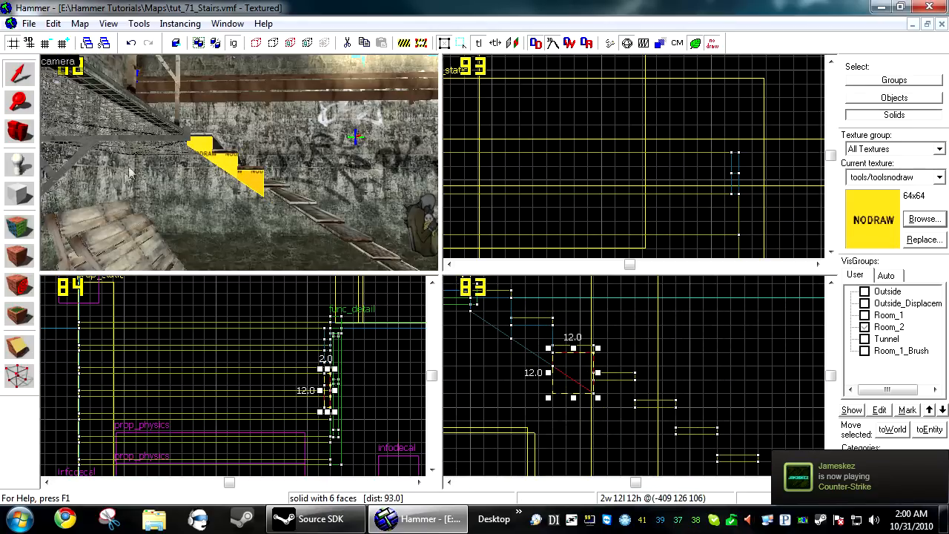
# Select both trimmed support segments, copy them together under the next two treads and clear the selection.
pyautogui.keyDown('ctrl'); pyautogui.click(226, 162); pyautogui.keyUp('ctrl')
pyautogui.scroll(-3, 609, 362)
pyautogui.scroll(4, 604, 366)
pyautogui.keyDown('shift'); pyautogui.moveTo(577, 336); pyautogui.dragTo(679, 409); pyautogui.keyUp('shift')
pyautogui.keyDown('ctrl'); pyautogui.click(245, 174); pyautogui.keyUp('ctrl')
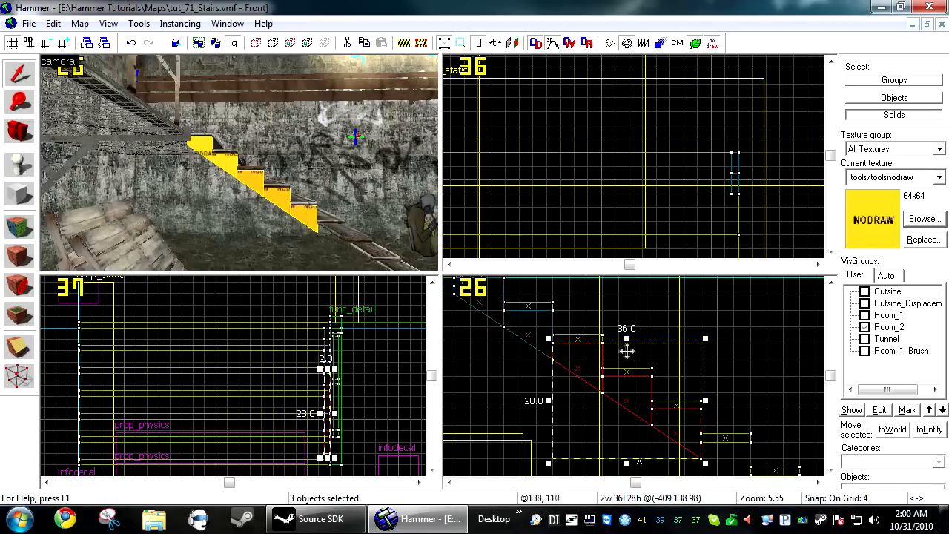
pyautogui.press('Escape')
# Select the four repeated support segments and copy them twice down the slope under the remaining treads, then deselect.
pyautogui.scroll(-5, 570, 351)
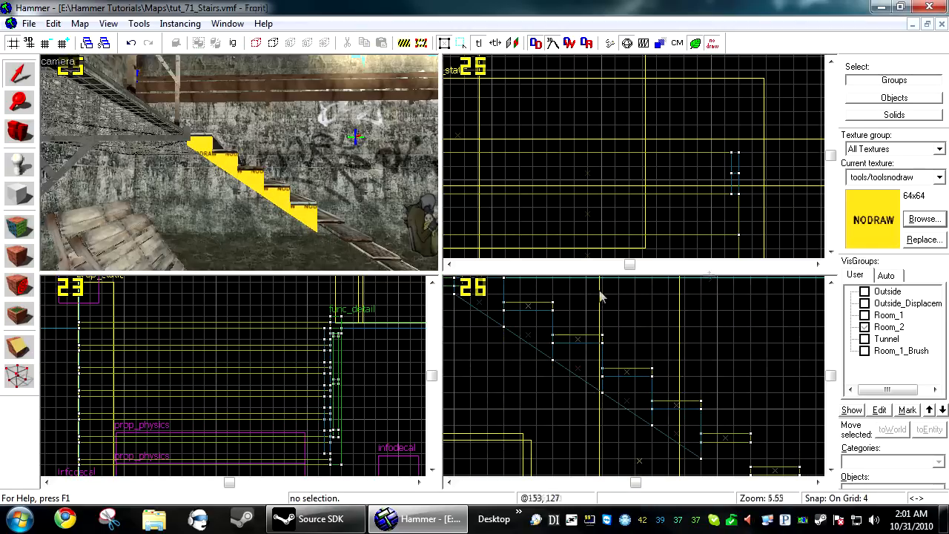
pyautogui.click(284, 201)
pyautogui.keyDown('ctrl'); pyautogui.click(304, 219); pyautogui.keyUp('ctrl')
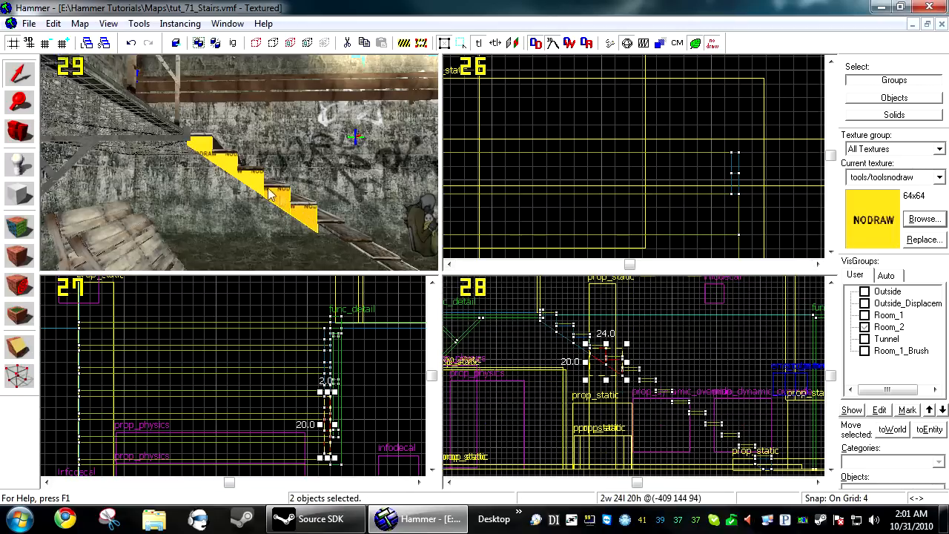
pyautogui.keyDown('ctrl'); pyautogui.click(229, 170); pyautogui.keyUp('ctrl')
pyautogui.click(254, 181)
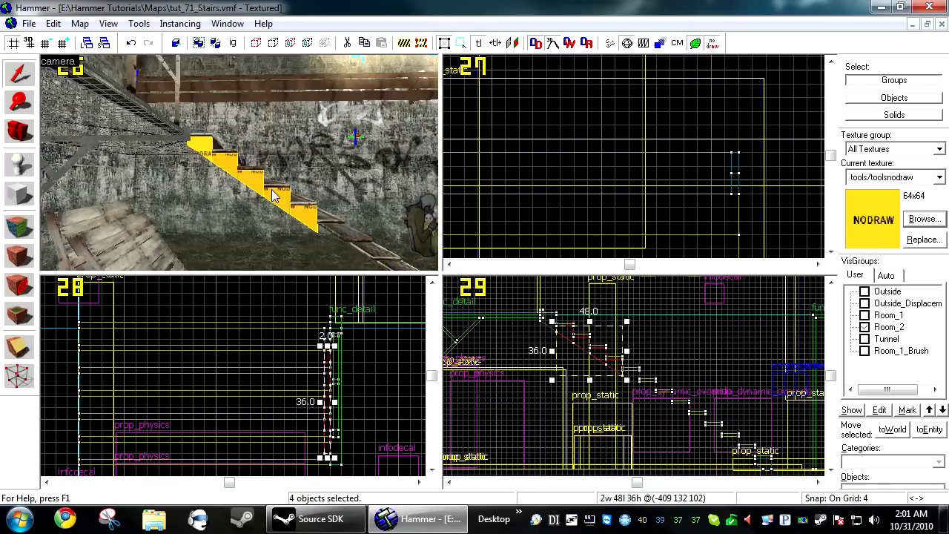
pyautogui.click(310, 210)
pyautogui.click(307, 212)
pyautogui.moveTo(618, 344); pyautogui.dragTo(694, 385)
pyautogui.scroll(4, 667, 394)
pyautogui.scroll(-6, 615, 345)
pyautogui.scroll(4, 625, 358)
pyautogui.moveTo(625, 359); pyautogui.dragTo(716, 417)
pyautogui.press('Escape')
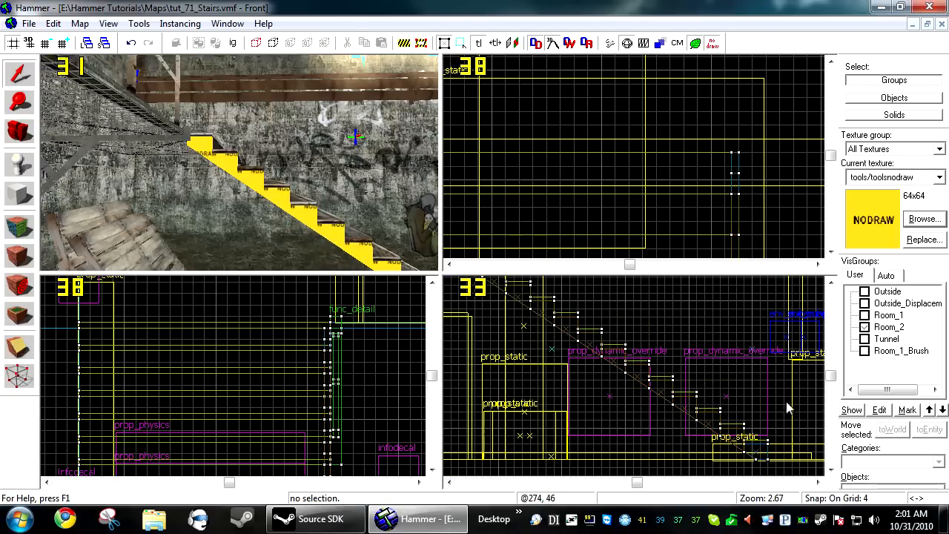
# Select all the repeated nodraw support segments along the full slope of the staircase and clear the selection.
pyautogui.press('z')
pyautogui.press('s')
pyautogui.press('z')
pyautogui.click(250, 172)
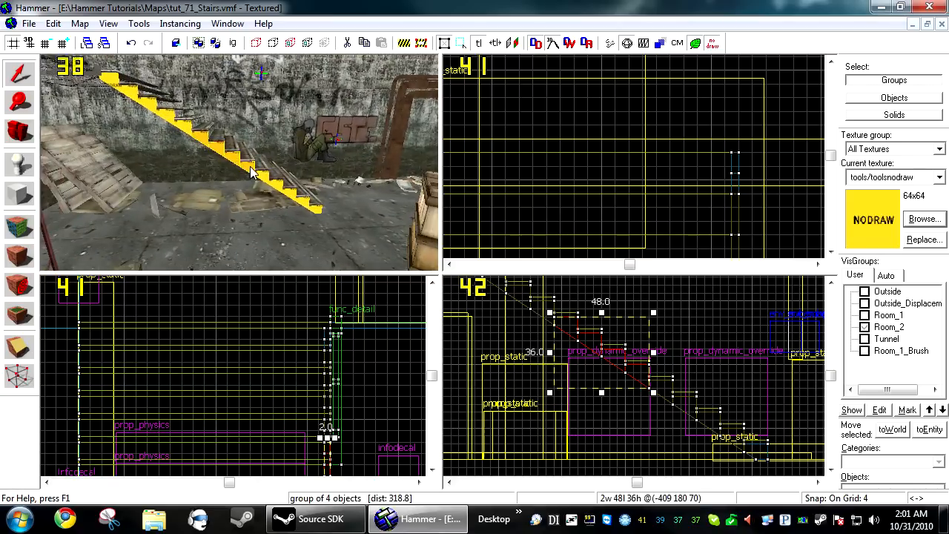
pyautogui.keyDown('ctrl'); pyautogui.click(280, 193); pyautogui.keyUp('ctrl')
pyautogui.keyDown('ctrl'); pyautogui.click(313, 210); pyautogui.keyUp('ctrl')
pyautogui.keyDown('ctrl'); pyautogui.click(146, 103); pyautogui.keyUp('ctrl')
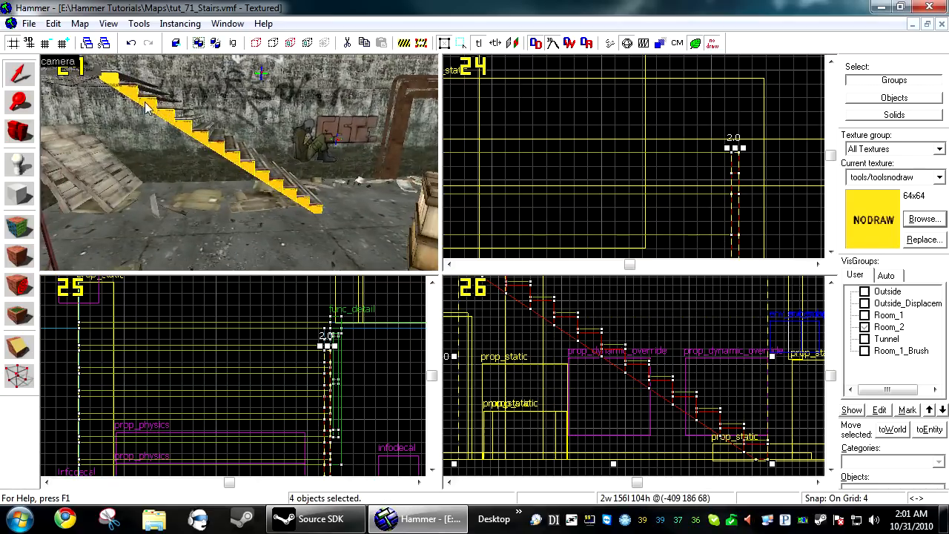
pyautogui.click(117, 86)
pyautogui.click(729, 106)
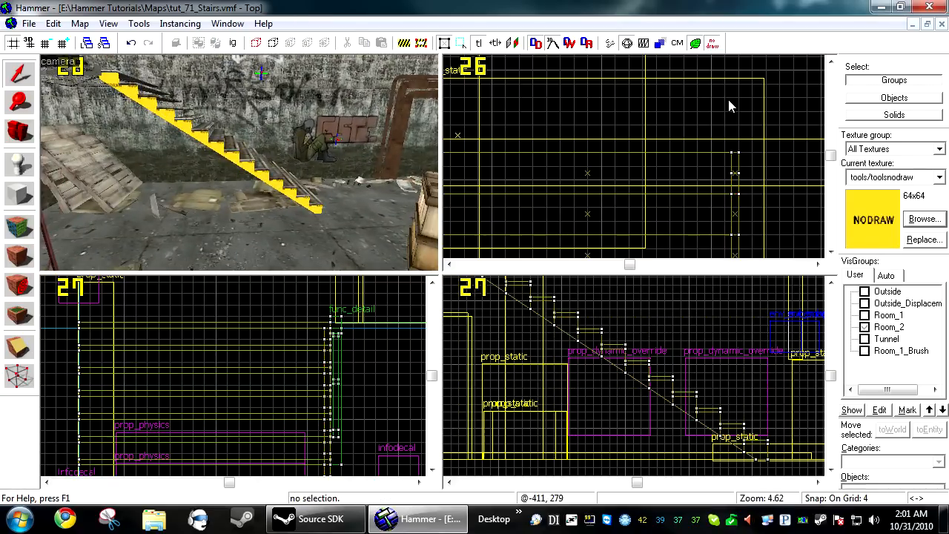
# Browse the metal textures and choose metal/prodibeama as the current texture.
pyautogui.click(923, 220)
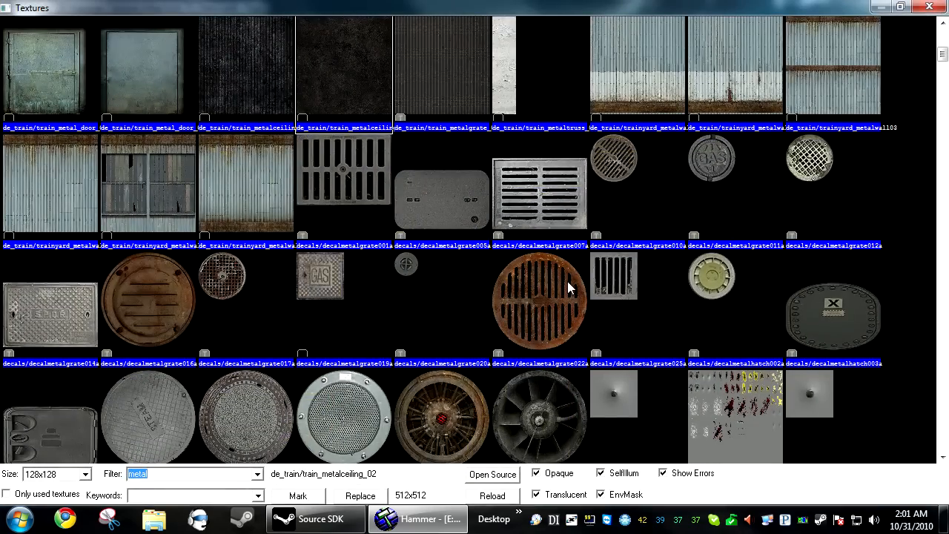
pyautogui.click(569, 287)
pyautogui.scroll(-10, 552, 308)
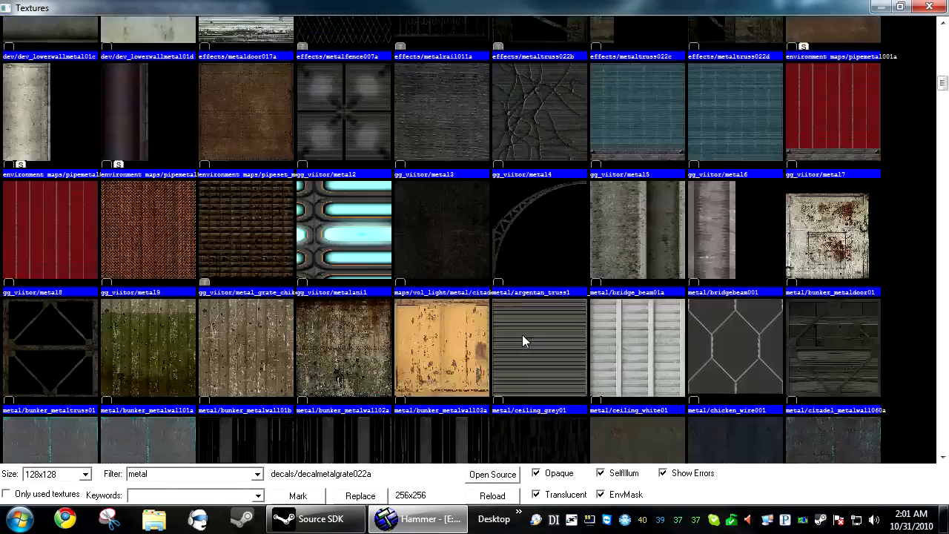
pyautogui.scroll(-3, 522, 335)
pyautogui.click(568, 313)
pyautogui.scroll(-2, 568, 313)
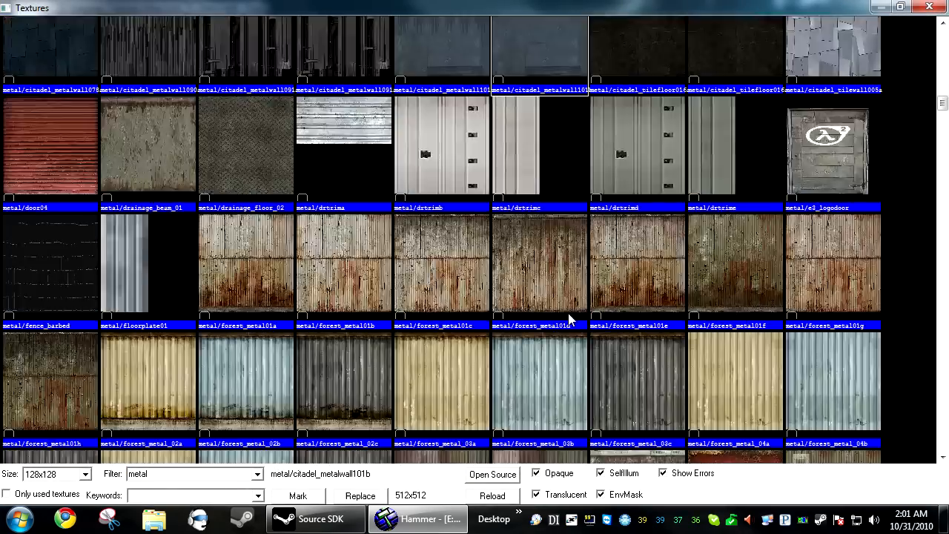
pyautogui.scroll(-15, 567, 315)
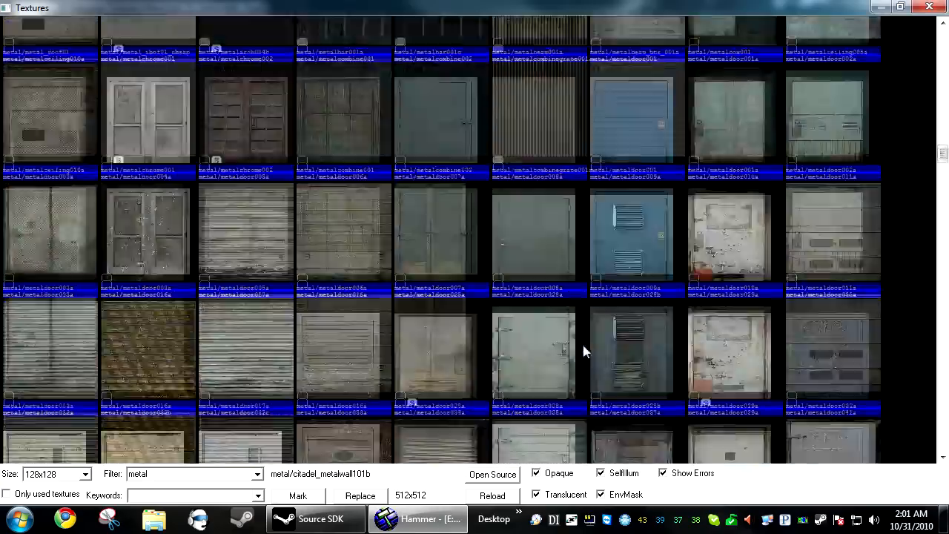
pyautogui.scroll(-10, 577, 339)
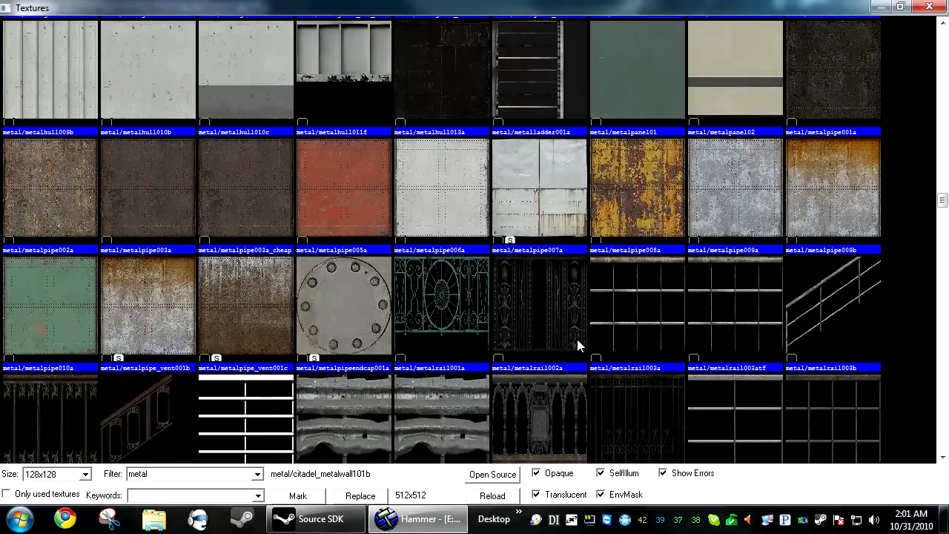
pyautogui.scroll(-5, 586, 330)
pyautogui.scroll(-15, 590, 323)
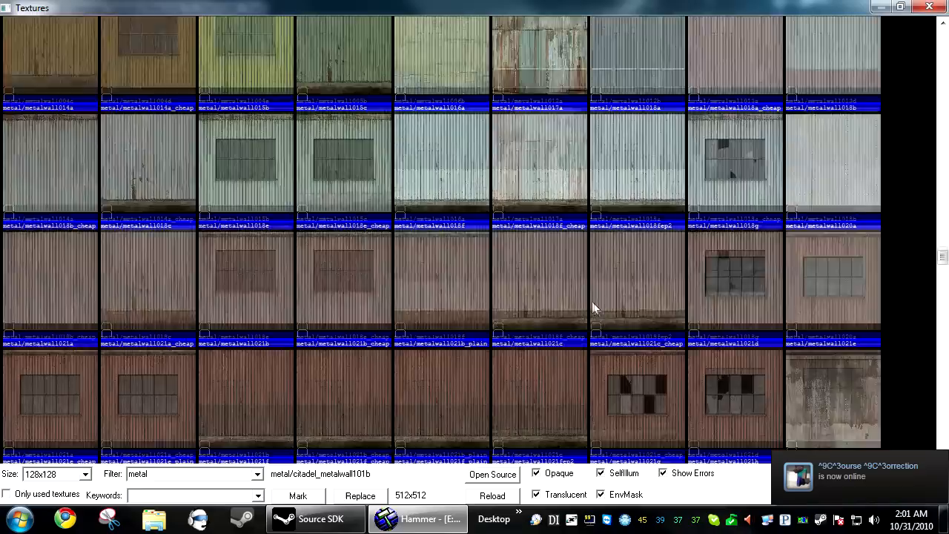
pyautogui.scroll(-15, 592, 303)
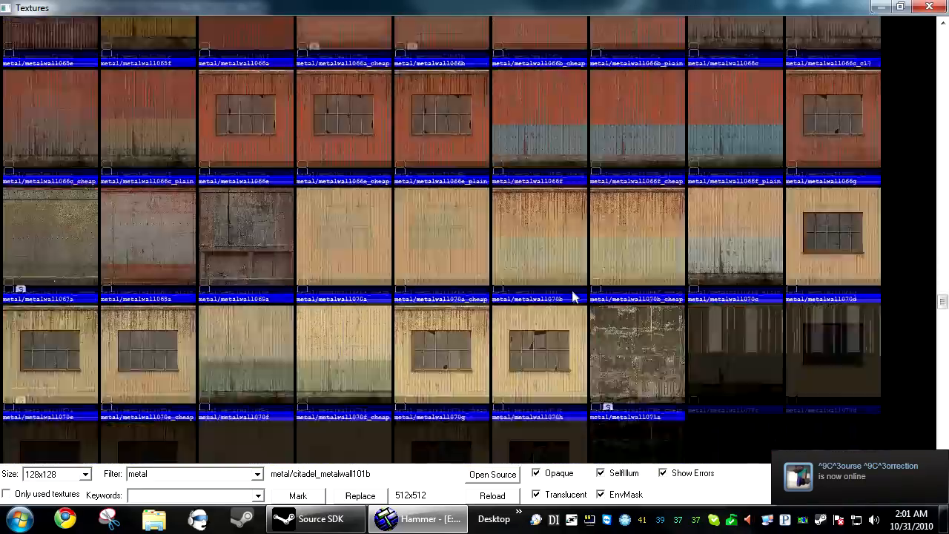
pyautogui.scroll(-15, 555, 295)
pyautogui.scroll(3, 555, 298)
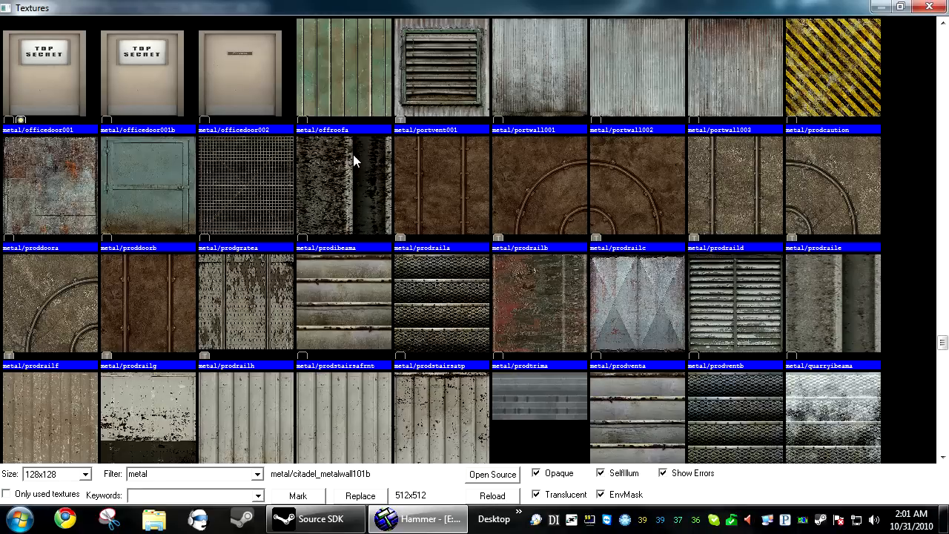
pyautogui.doubleClick(359, 212)
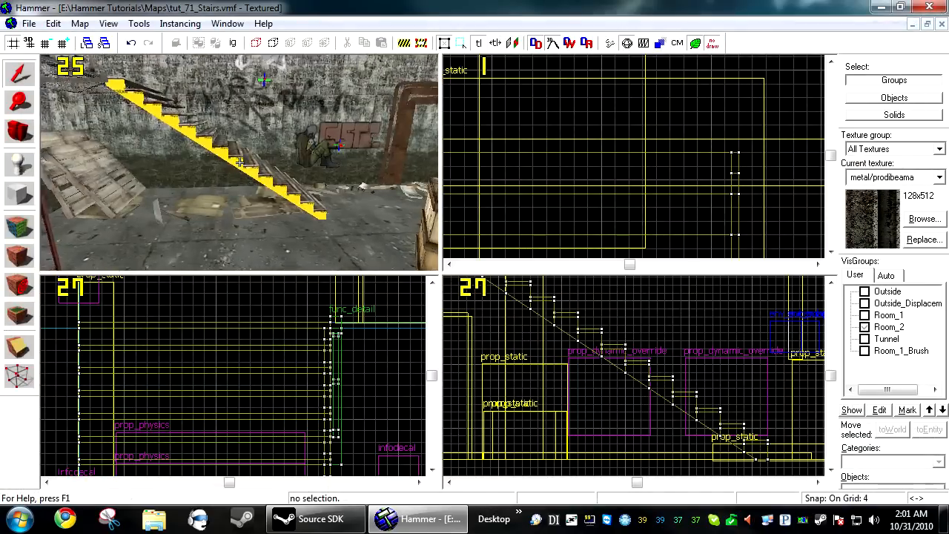
# Start texture editing and apply metal/prodibeama to the underside face of one of the upper support segments.
pyautogui.press('z')
pyautogui.click(19, 225)
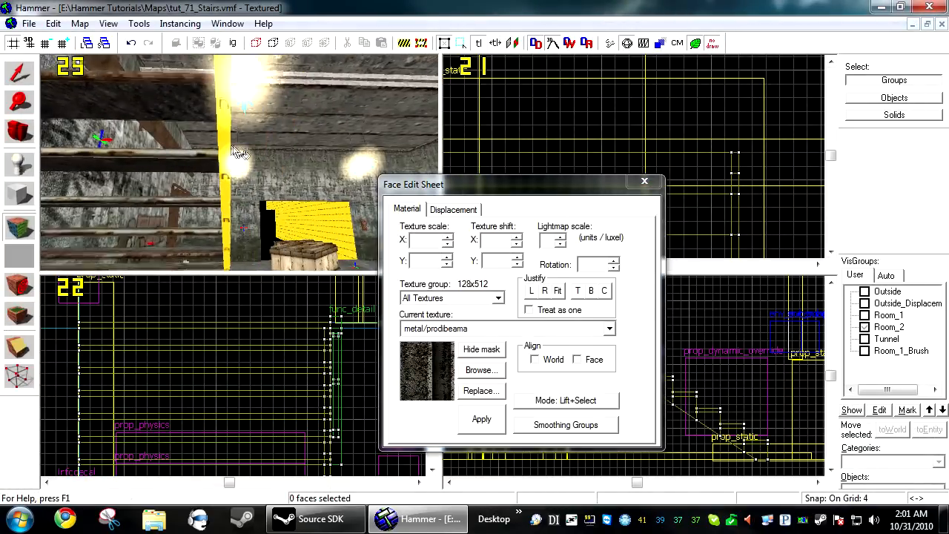
pyautogui.press('w')
pyautogui.press('a')
pyautogui.rightClick(260, 132)
pyautogui.press('s')
pyautogui.press('s')
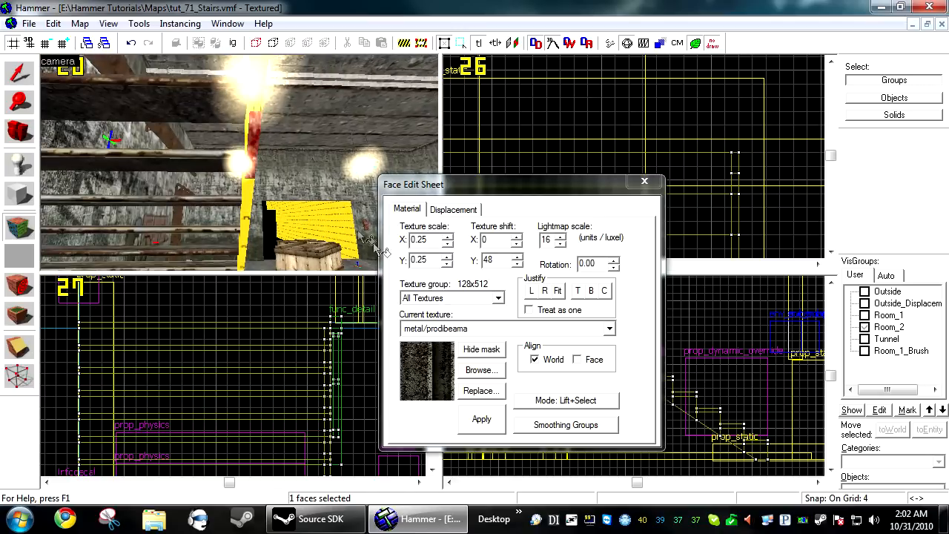
# Try vertical texture scales of 0.15 and 0.25 on the segment's underside face.
pyautogui.click(433, 261)
pyautogui.click(447, 264)
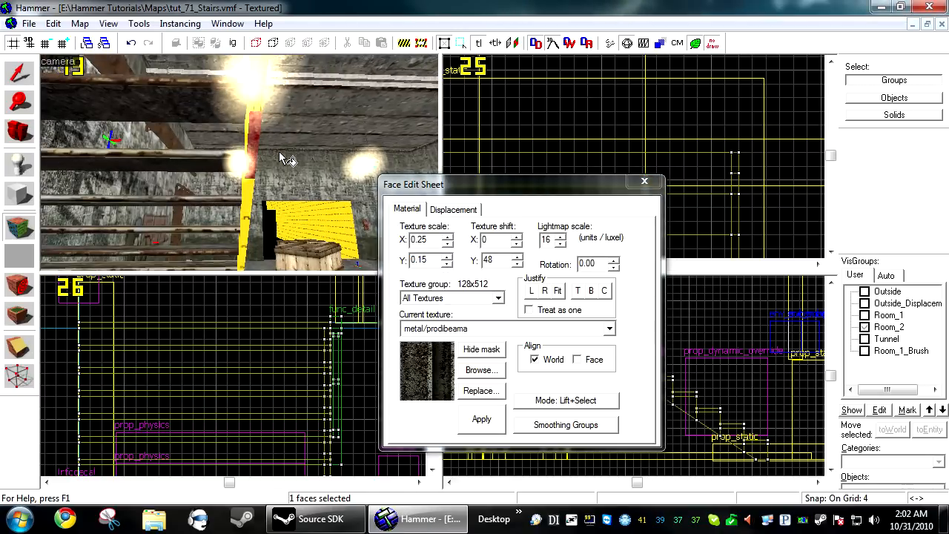
pyautogui.press('z')
pyautogui.press('z')
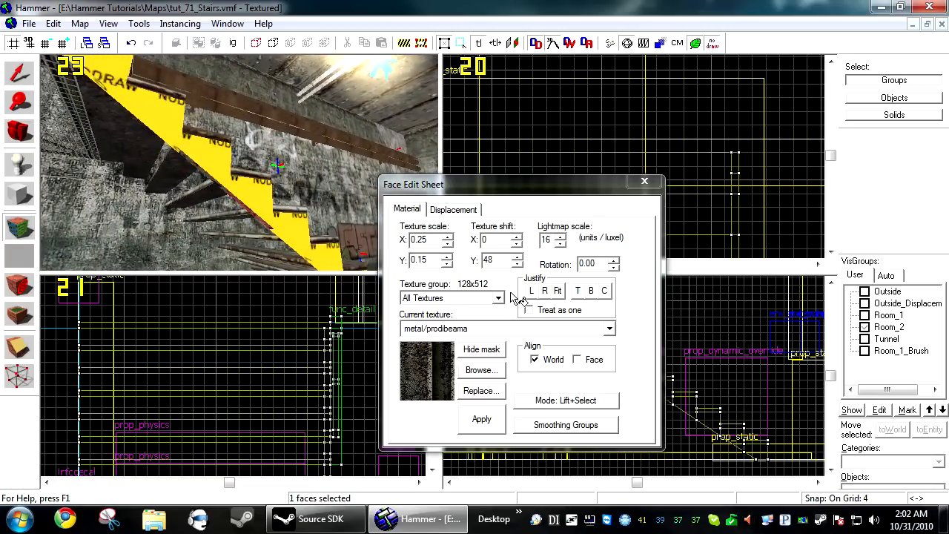
pyautogui.click(447, 257)
# Apply metal/prodibeama to the stepped side face of the same support segment and set its Y texture scale to 0.2.
pyautogui.rightClick(246, 209)
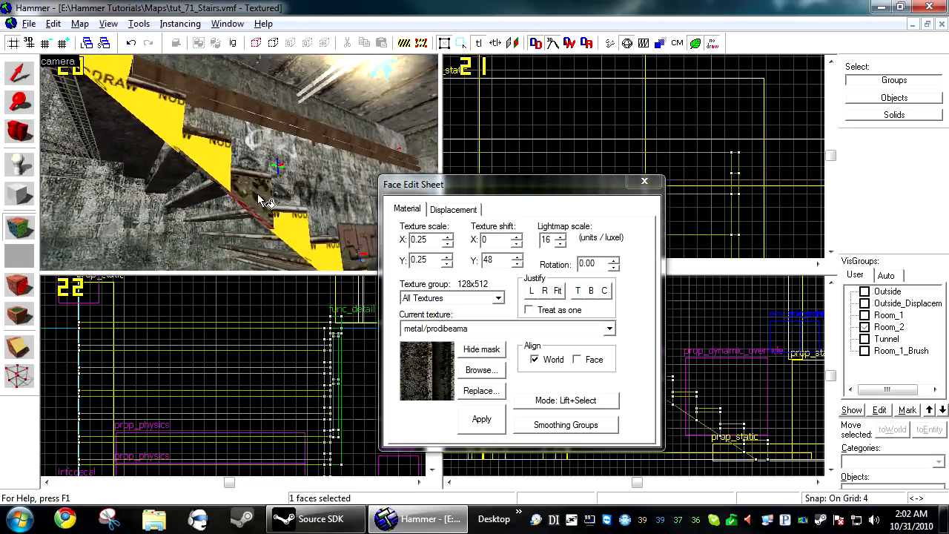
pyautogui.press('w')
pyautogui.press('d')
pyautogui.click(213, 222)
pyautogui.click(447, 263)
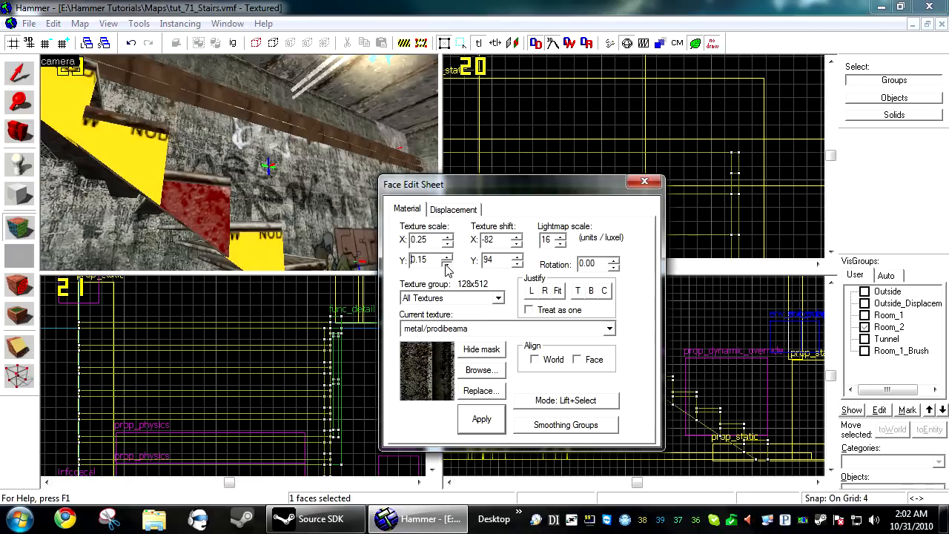
pyautogui.click(244, 243)
pyautogui.click(206, 223)
pyautogui.moveTo(430, 260); pyautogui.dragTo(416, 261)
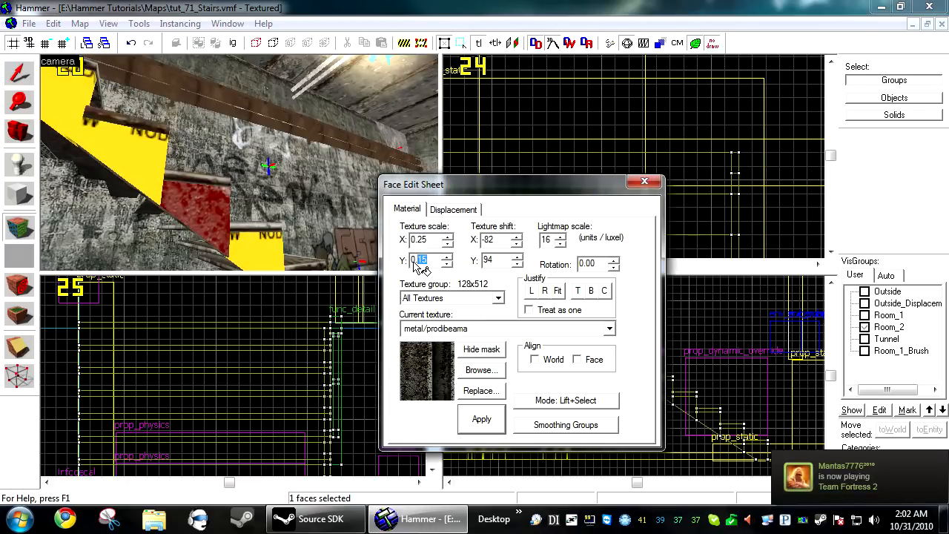
pyautogui.write('2')
# Select the segment's textured underside face and set its Y texture scale to 0.2.
pyautogui.click(223, 141)
pyautogui.press('a')
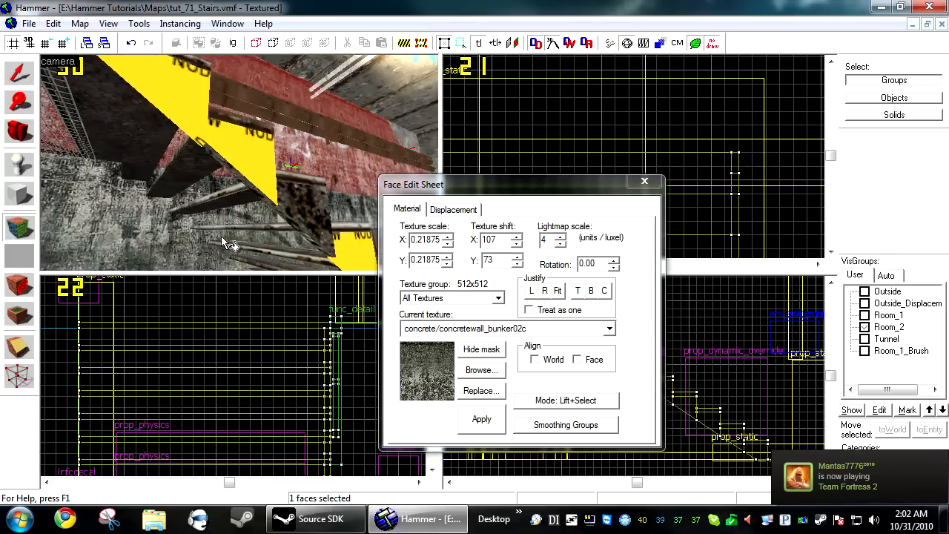
pyautogui.press('z')
pyautogui.press('z')
pyautogui.press('a')
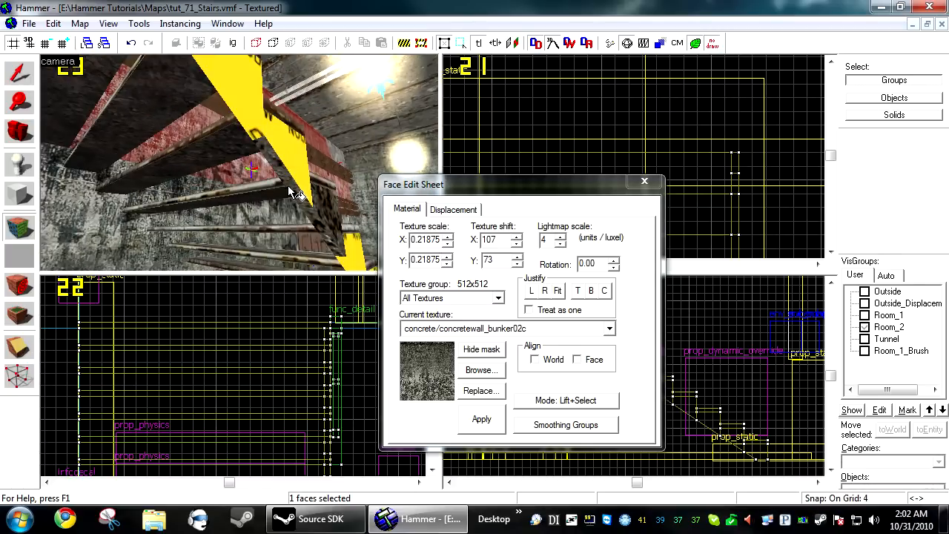
pyautogui.click(294, 193)
pyautogui.click(309, 200)
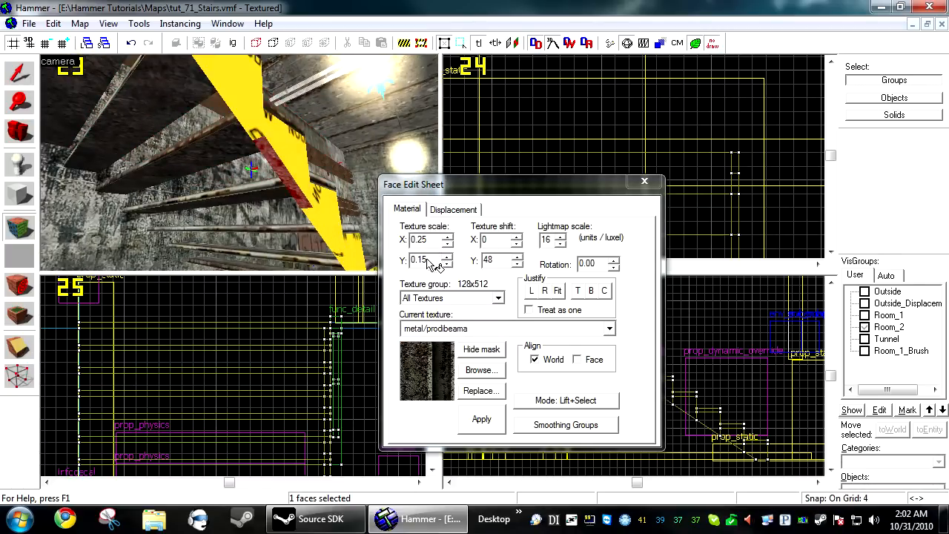
pyautogui.click(430, 261)
pyautogui.write('2')
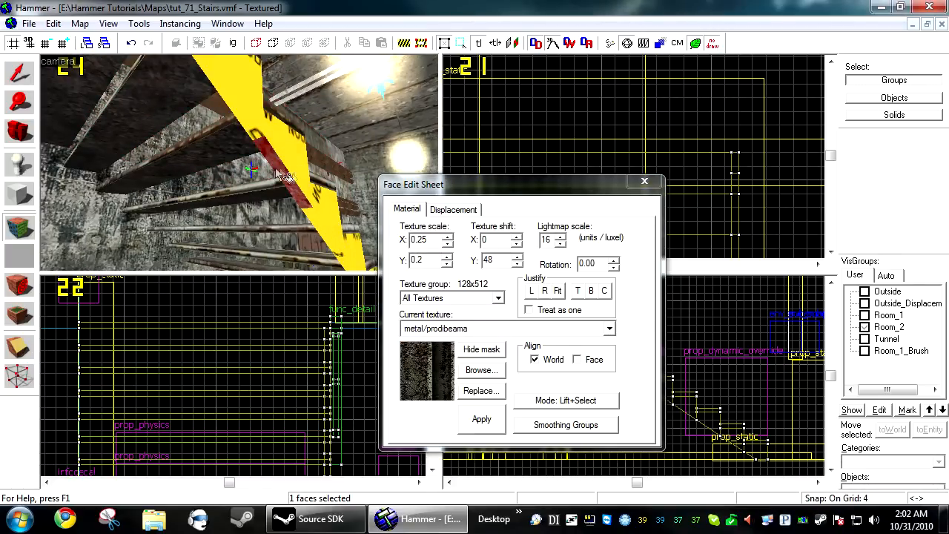
# Nudge the underside face's texture horizontally to an X shift of 36.
pyautogui.write('zaaz')
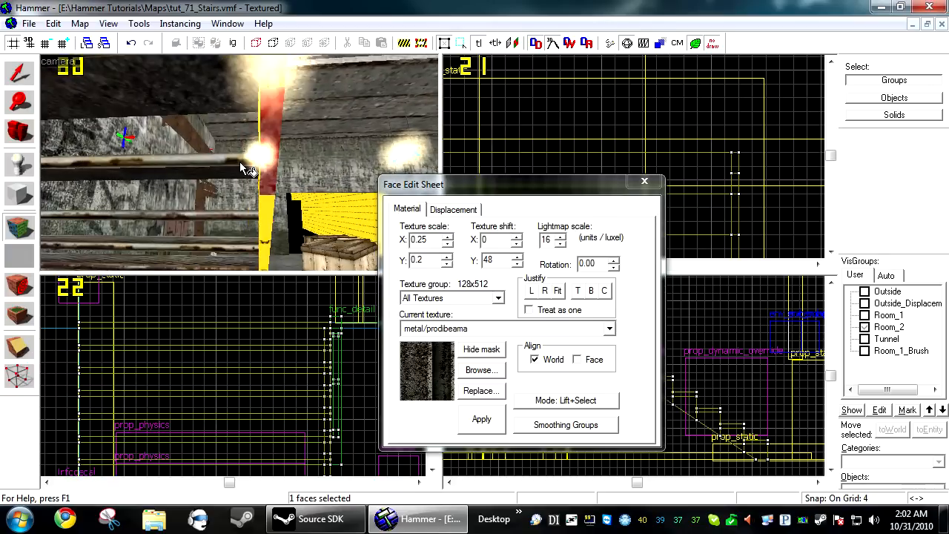
pyautogui.press('Right')
pyautogui.press('Right')
pyautogui.press('Right')
pyautogui.press('Right')
pyautogui.press('Right')
pyautogui.press('Right')
pyautogui.press('Right')
pyautogui.press('Right')
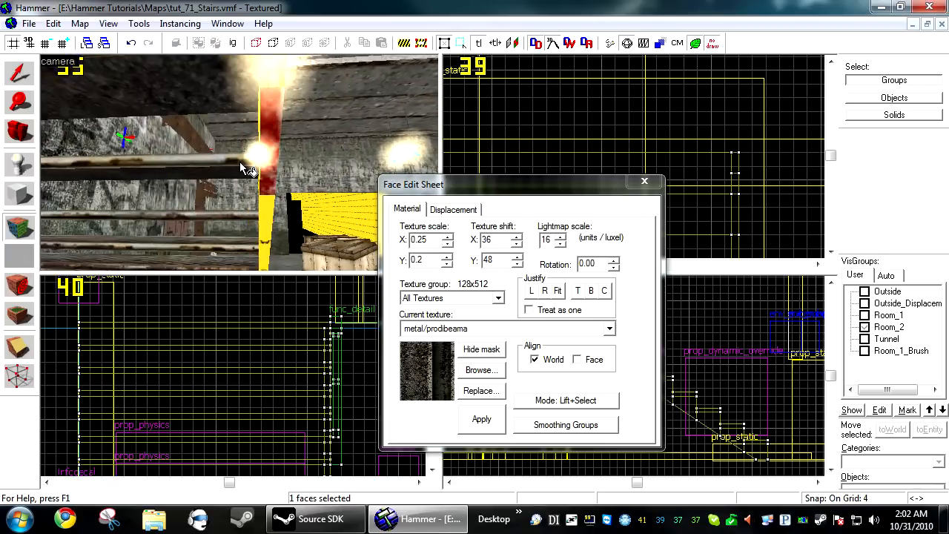
# Reduce the grid to 1 unit and fine-tune the underside texture's X shift to 43.
pyautogui.press('[')
pyautogui.press('[')
pyautogui.press('Right')
pyautogui.press('Right')
pyautogui.press('Right')
pyautogui.press('Right')
pyautogui.press('Right')
pyautogui.press('Right')
pyautogui.press('Right')
pyautogui.press('Right')
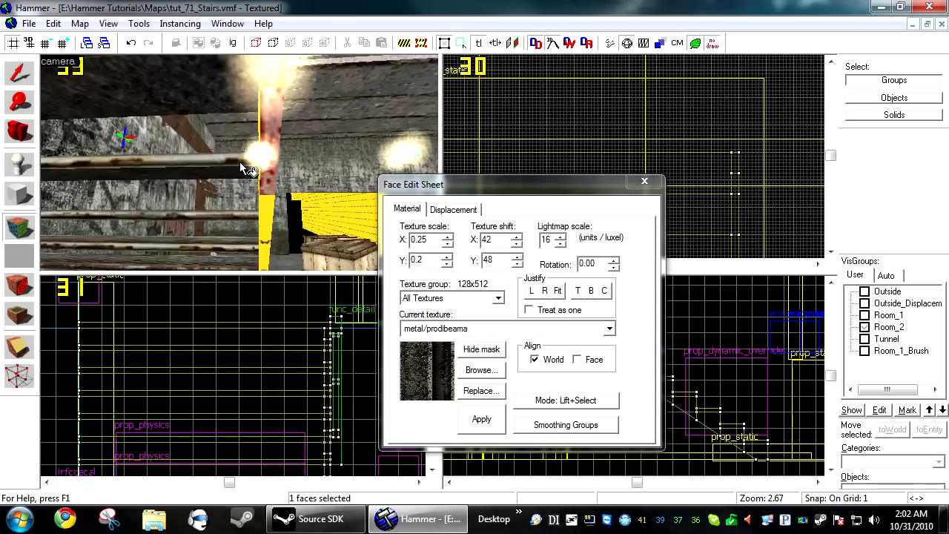
pyautogui.press('Left')
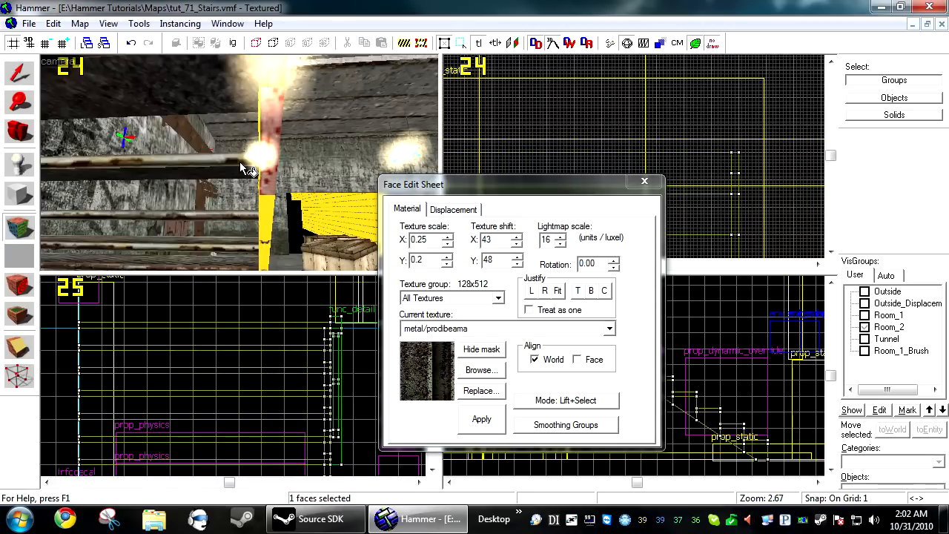
# Apply the aligned metal/prodibeama texture to the underside faces of the support segments further up the staircase.
pyautogui.press('z')
pyautogui.press('s')
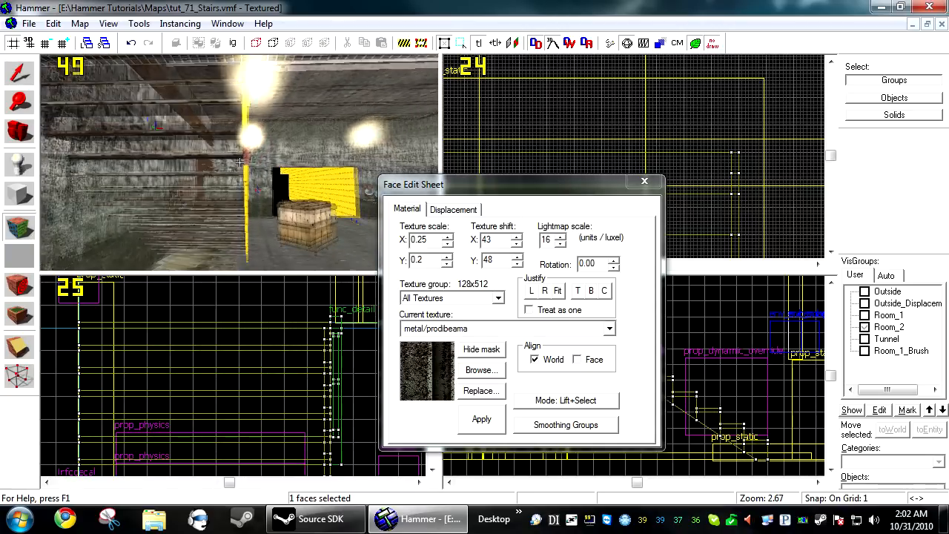
pyautogui.press('w')
pyautogui.press('d')
pyautogui.press('z')
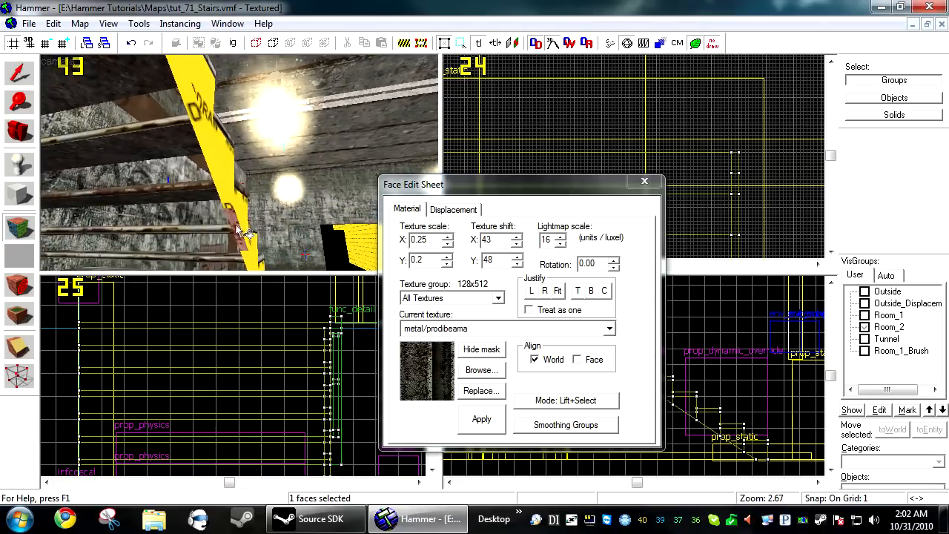
pyautogui.rightClick(211, 153)
pyautogui.rightClick(195, 122)
pyautogui.press('z')
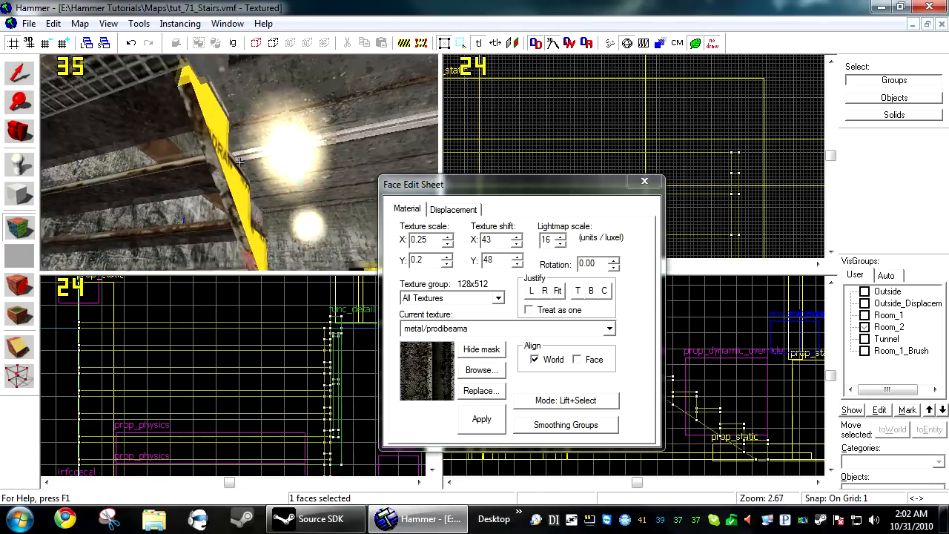
pyautogui.press('z')
pyautogui.press('z')
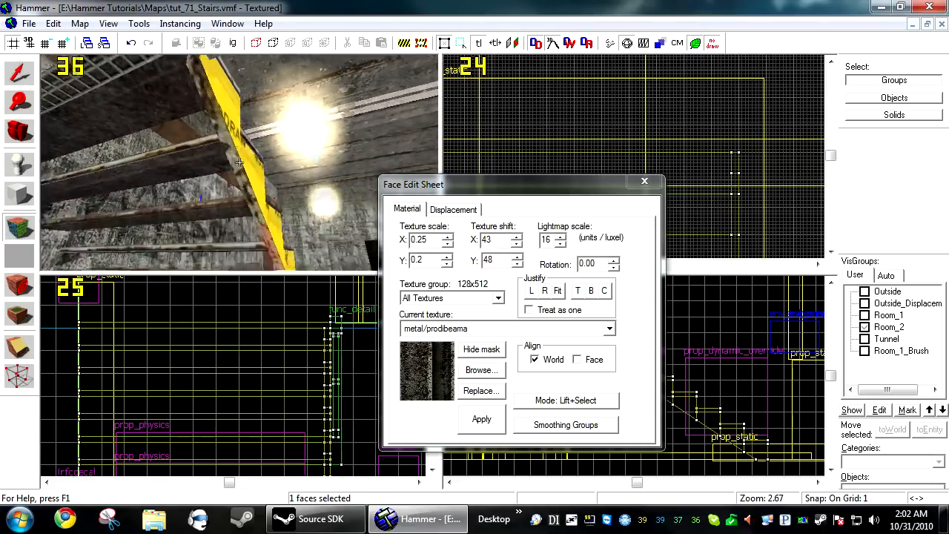
pyautogui.press('z')
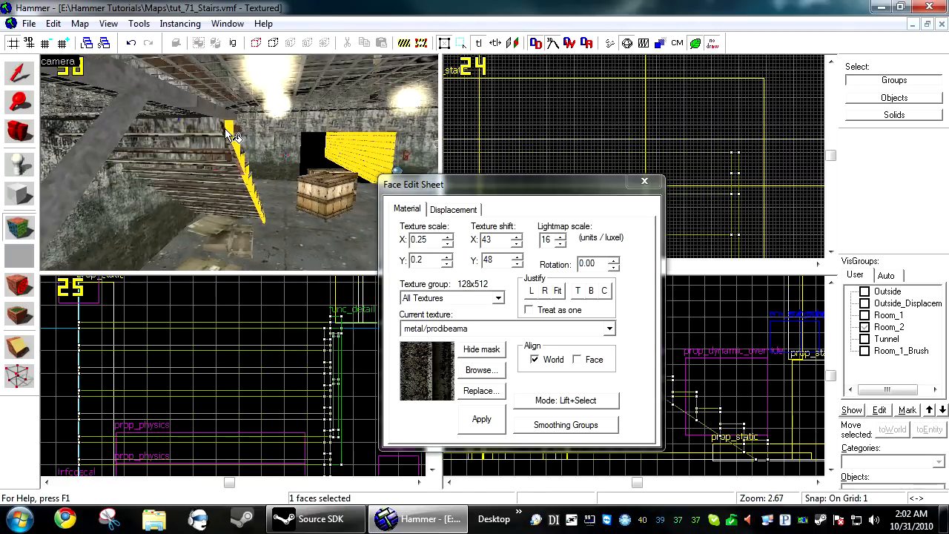
# Apply the aligned metal/prodibeama texture to the underside faces of the lower support segments down to the floor.
pyautogui.press('z')
pyautogui.press('w')
pyautogui.press('z')
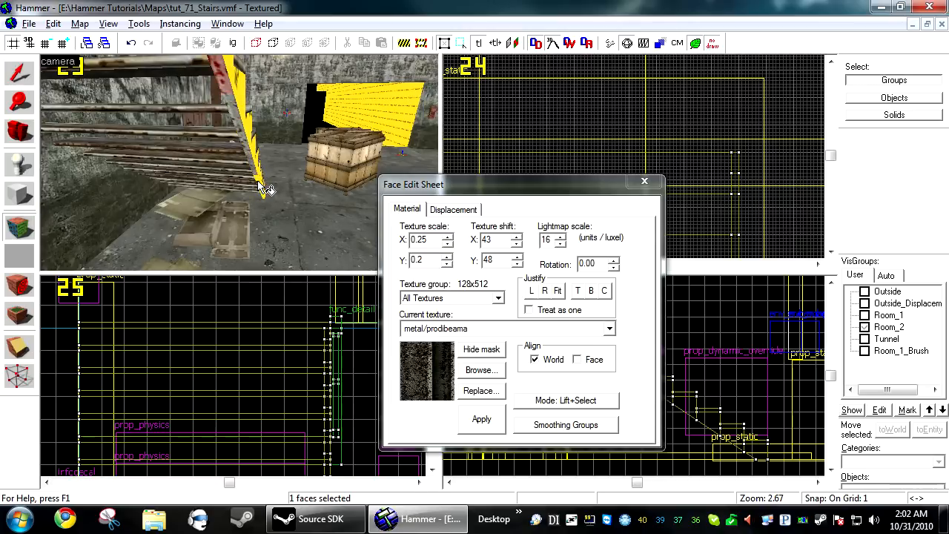
pyautogui.press('w')
pyautogui.rightClick(258, 92)
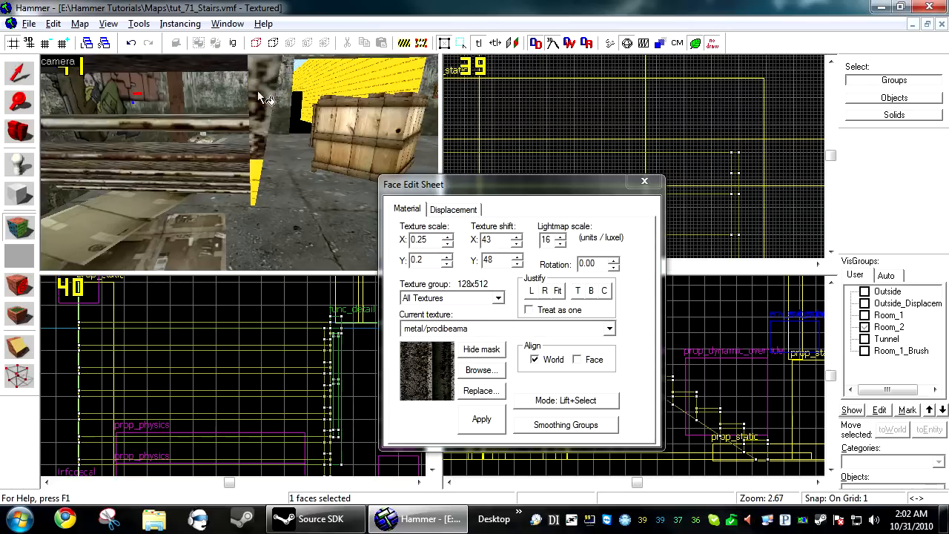
pyautogui.rightClick(254, 205)
pyautogui.hotkey('ctrl', 'z')
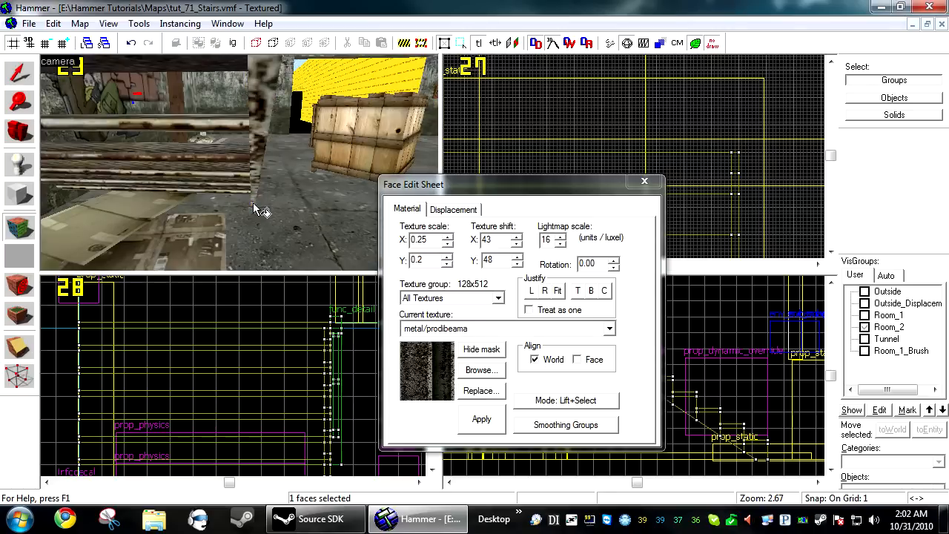
# Save the map and apply the metal/prodibeama texture to the outer side face of the uppermost support segment.
pyautogui.press('s')
pyautogui.press('w')
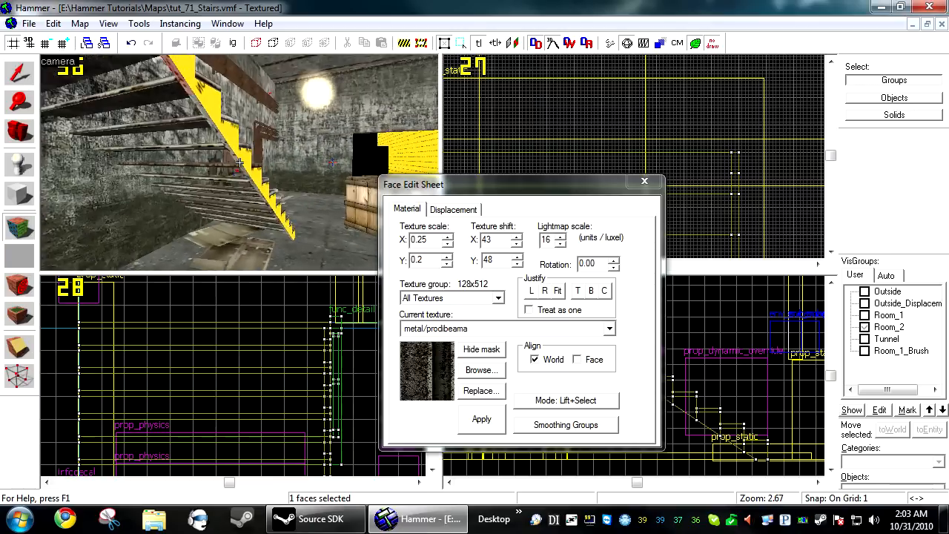
pyautogui.press('s')
pyautogui.press('z')
pyautogui.hotkey('ctrl', 's')
pyautogui.click(236, 164)
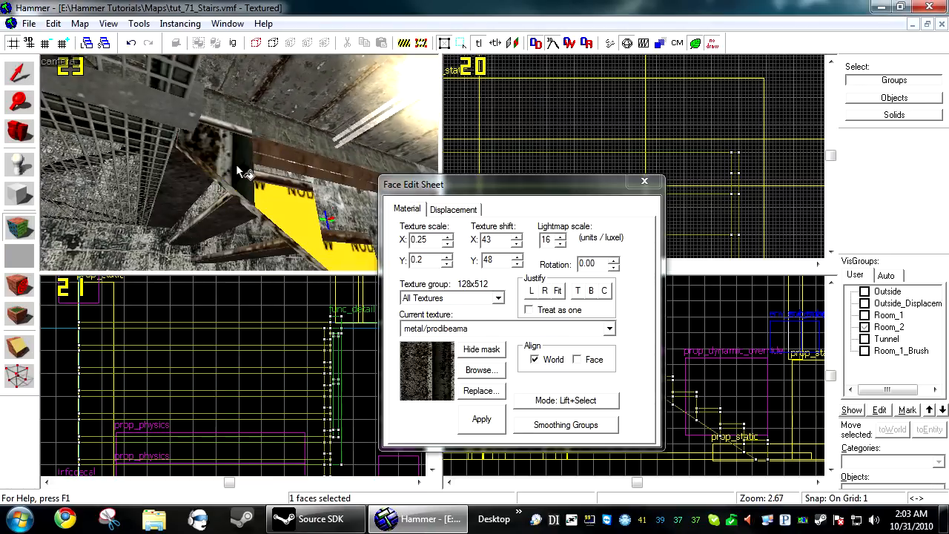
# Lift the underside face's metal/prodibeama alignment and wrap it onto the uppermost support segment's outer side face.
pyautogui.press('Up')
pyautogui.press('Down')
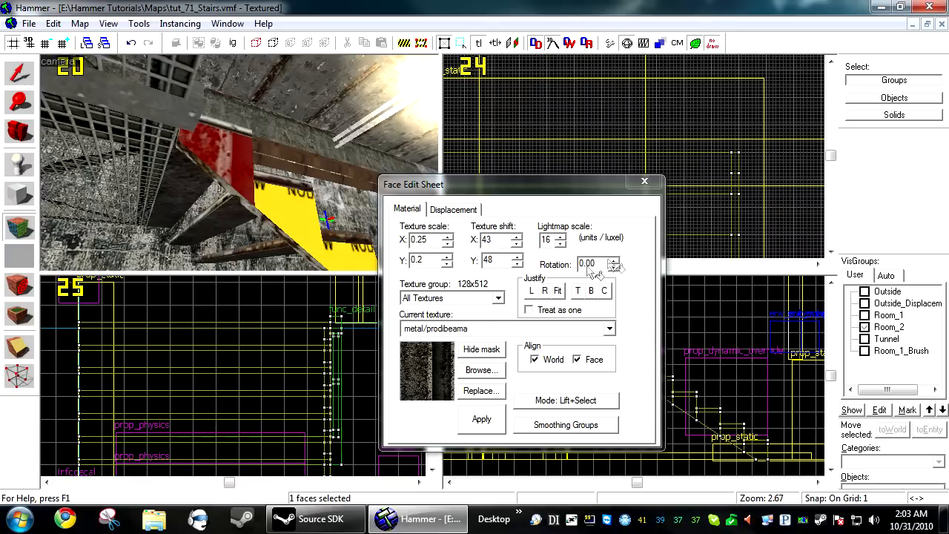
pyautogui.click(288, 219)
pyautogui.press('z')
pyautogui.press('z')
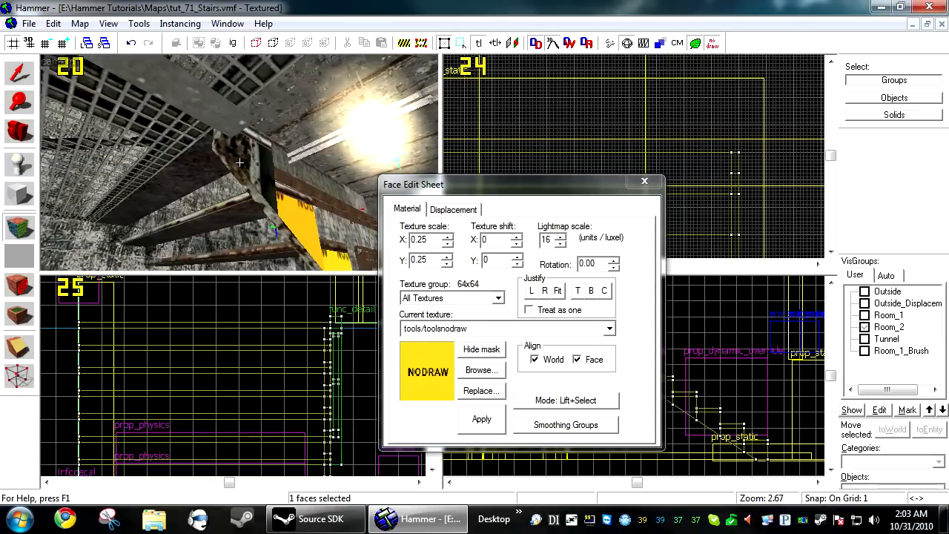
pyautogui.click(273, 175)
pyautogui.press('z')
pyautogui.press('w')
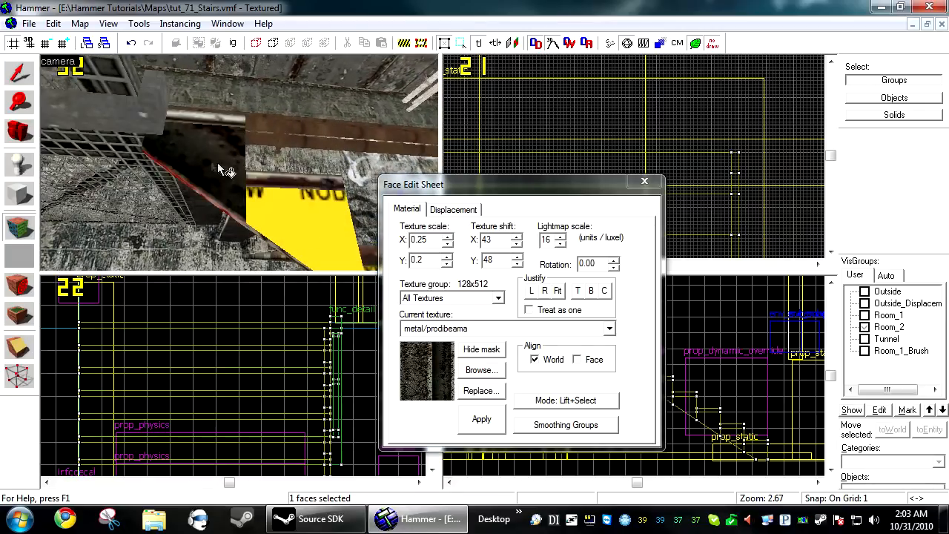
# Nudge the texture on the uppermost segment's outer side face horizontally to an X shift of 14.
pyautogui.click(220, 165)
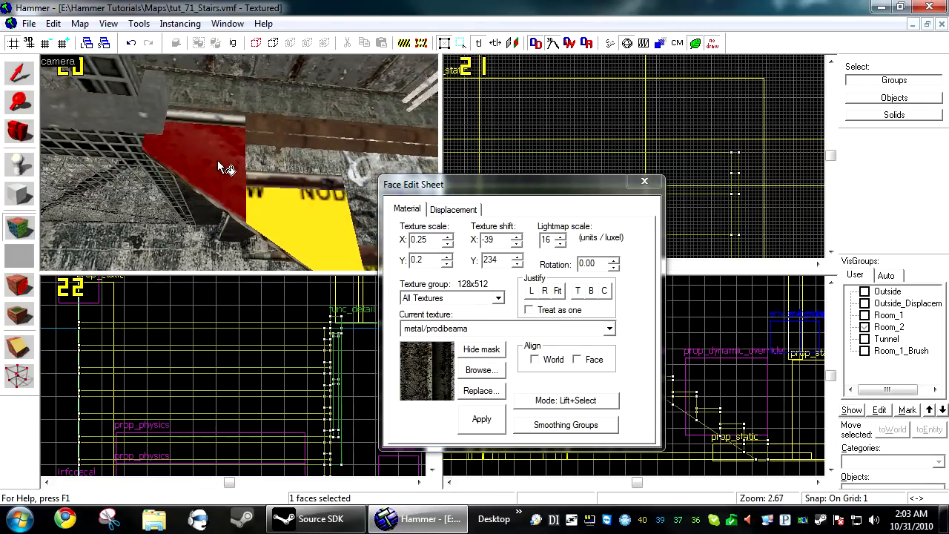
pyautogui.click(296, 213)
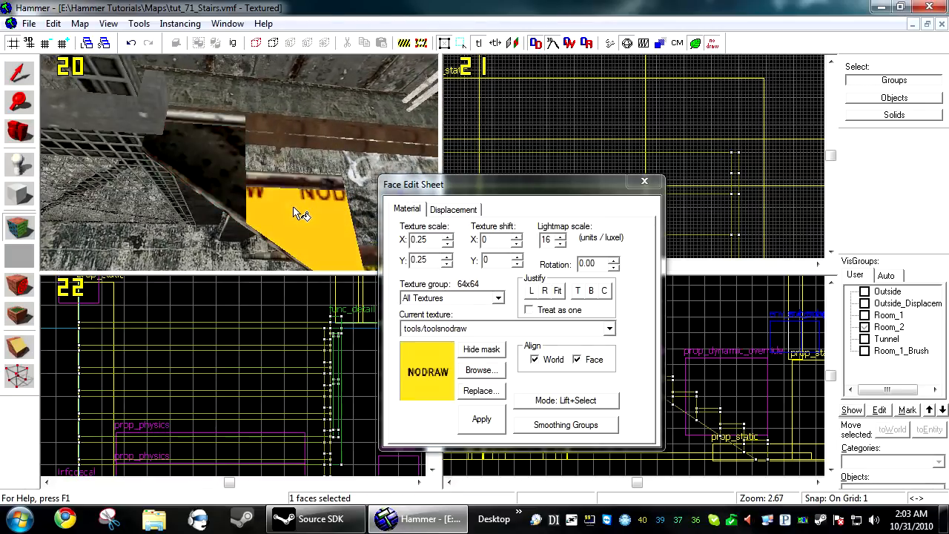
pyautogui.click(202, 156)
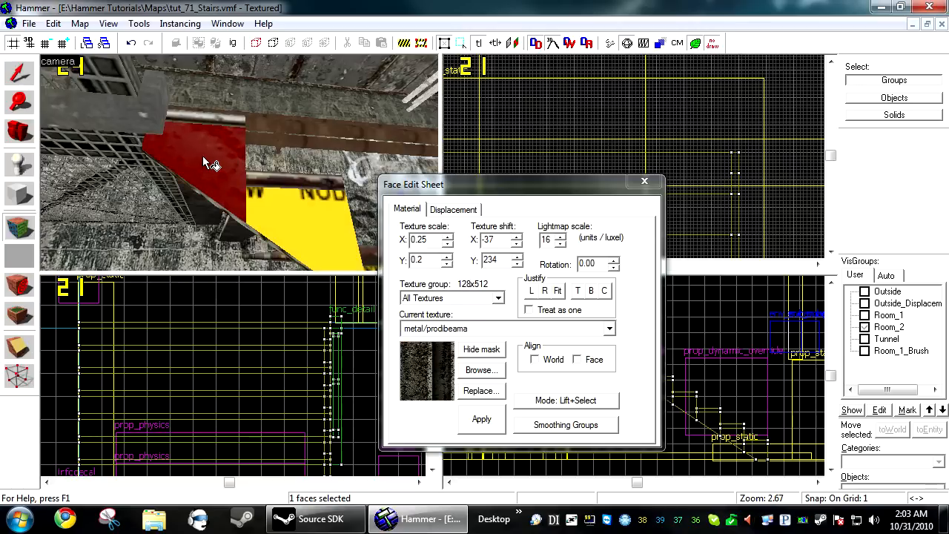
pyautogui.press('Up')
pyautogui.press('Up')
pyautogui.press('Up')
pyautogui.press('Up')
pyautogui.press('Up')
pyautogui.press('Up')
pyautogui.press('Up')
pyautogui.press('Up')
pyautogui.press('Up')
pyautogui.press('Up')
pyautogui.press('Up')
pyautogui.press('Up')
pyautogui.press('Up')
pyautogui.press('Up')
pyautogui.press('Up')
pyautogui.press('Up')
pyautogui.press('Up')
pyautogui.press('Up')
pyautogui.press('Up')
pyautogui.press('Up')
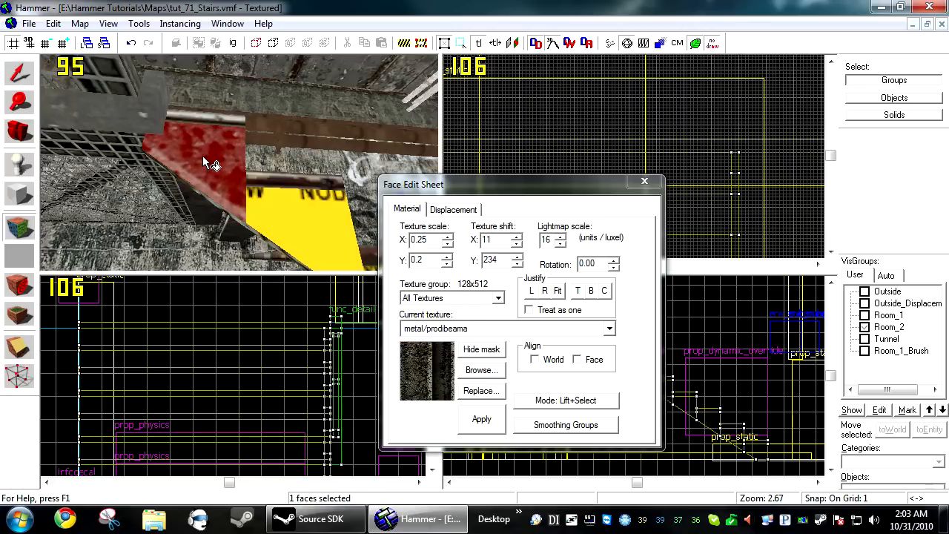
pyautogui.click(322, 86)
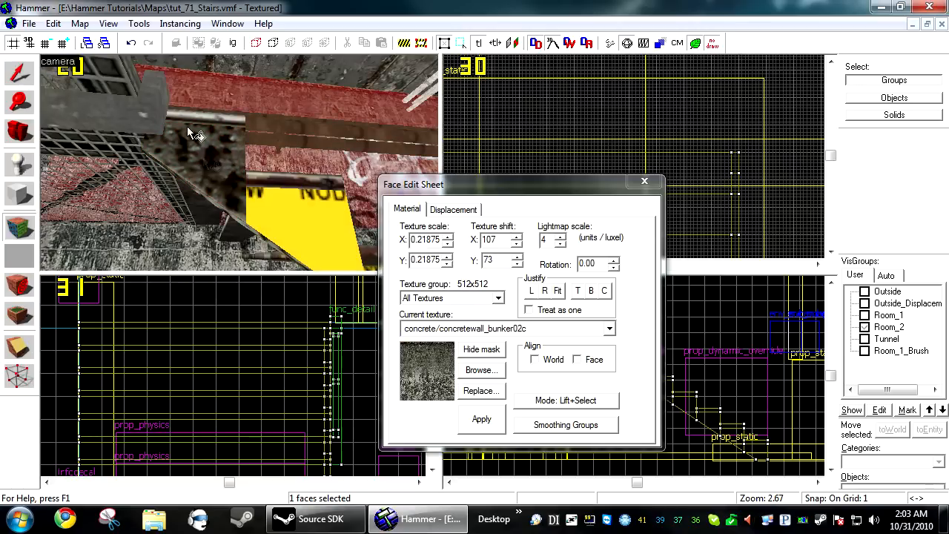
# Apply the aligned metal/prodibeama texture from the uppermost outer side face to the next three support segments below.
pyautogui.press('z')
pyautogui.press('s')
pyautogui.press('a')
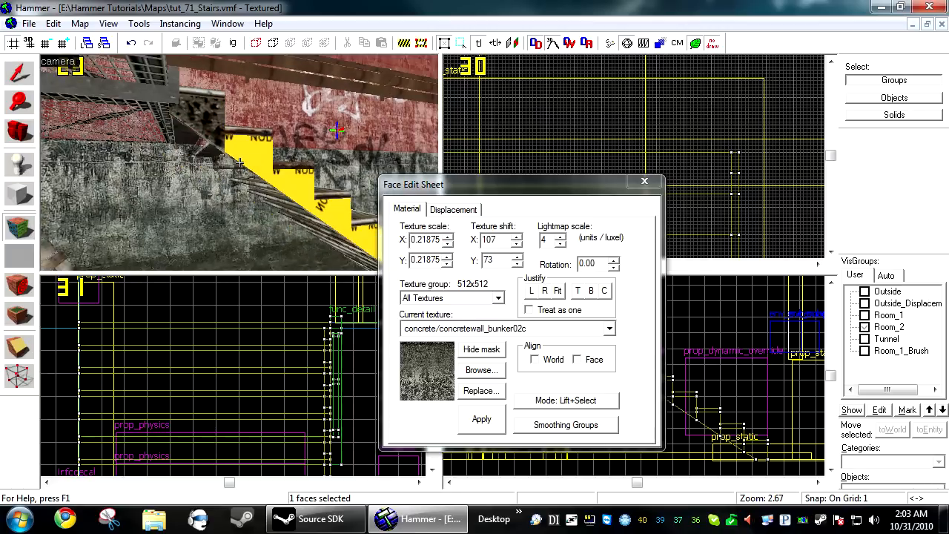
pyautogui.press('z')
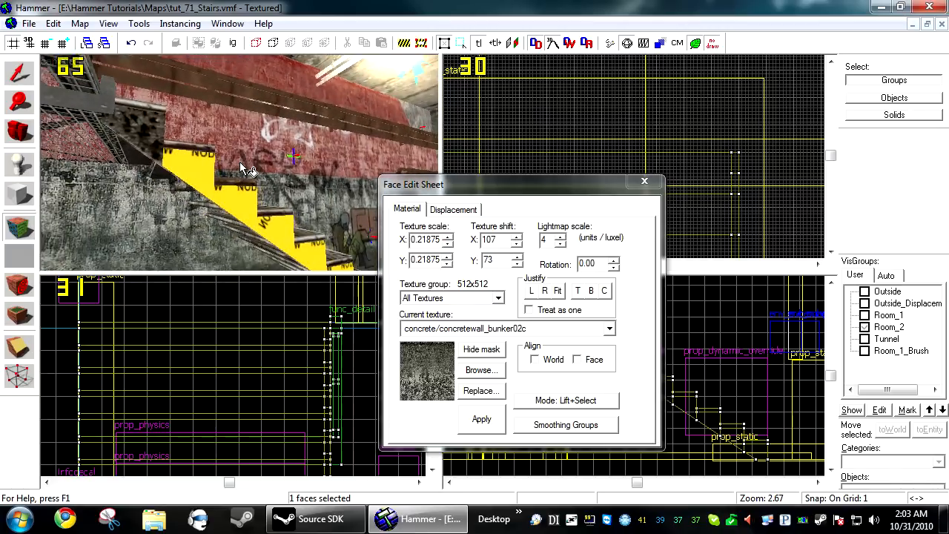
pyautogui.click(150, 134)
pyautogui.rightClick(189, 164)
pyautogui.rightClick(242, 205)
pyautogui.rightClick(266, 227)
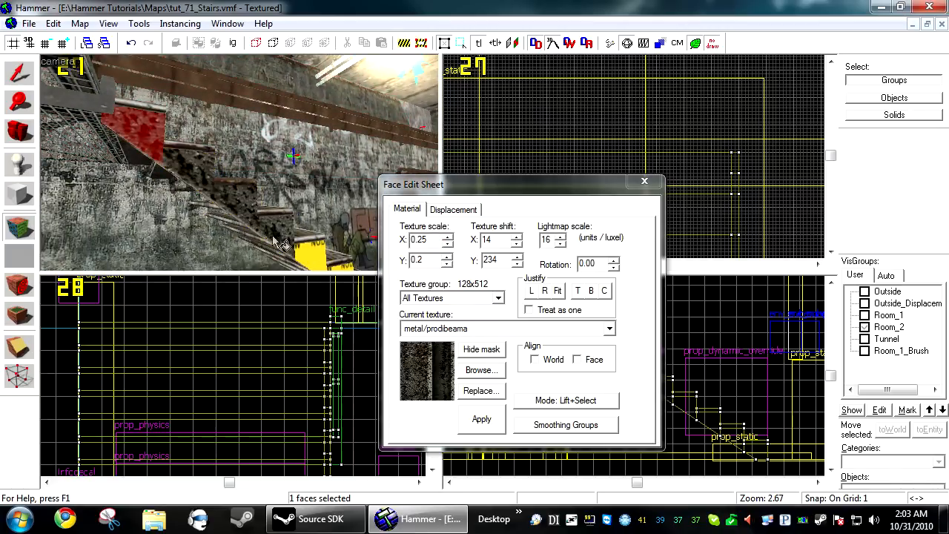
# Apply the same aligned texture to the outer side faces of the lower support segments and close the Face Edit Sheet.
pyautogui.press('z')
pyautogui.press('z')
pyautogui.rightClick(222, 175)
pyautogui.rightClick(236, 184)
pyautogui.rightClick(259, 199)
pyautogui.rightClick(276, 209)
pyautogui.rightClick(286, 215)
pyautogui.rightClick(295, 219)
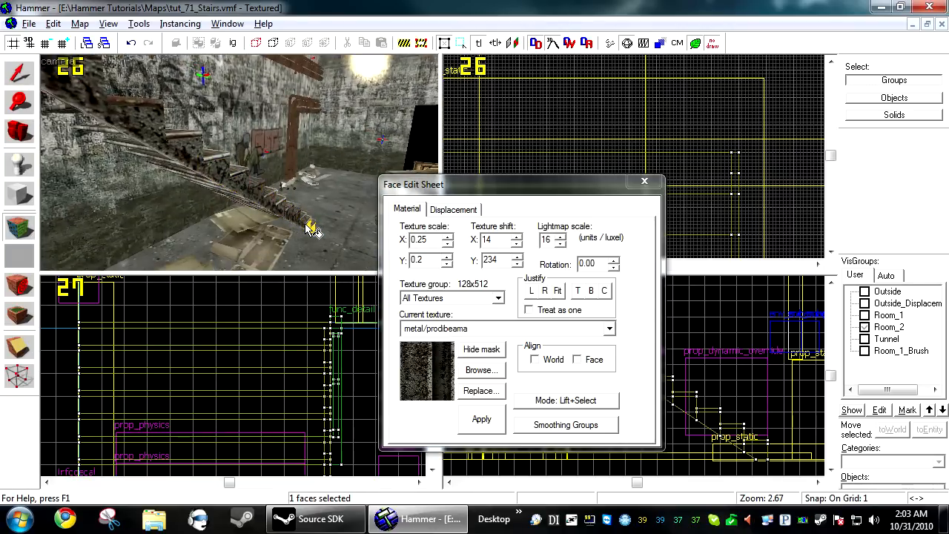
pyautogui.click(644, 183)
# Apply aligned metal/prodibeama to the inner side faces of the upper support segments, starting from the topmost one.
pyautogui.press('z')
pyautogui.press('z')
pyautogui.click(20, 226)
pyautogui.click(333, 143)
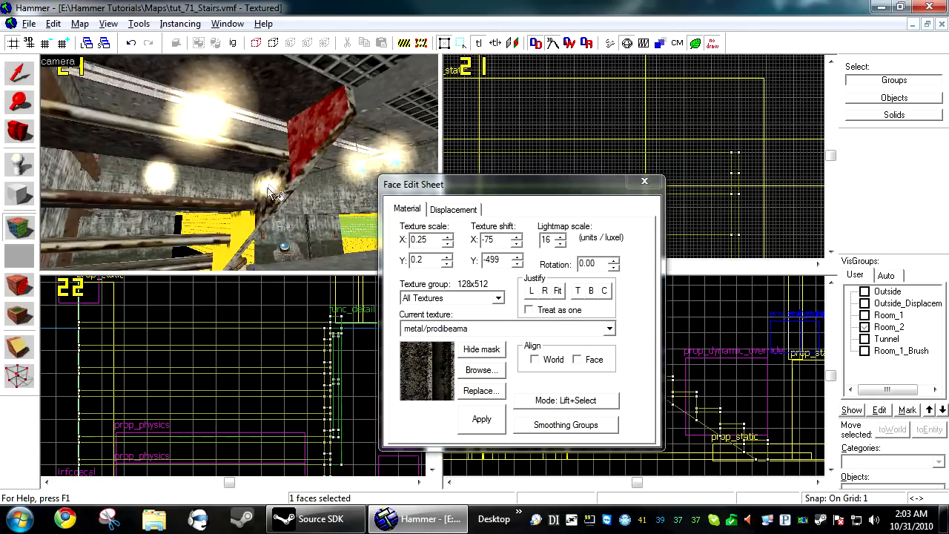
pyautogui.press('z')
pyautogui.press('s')
pyautogui.press('z')
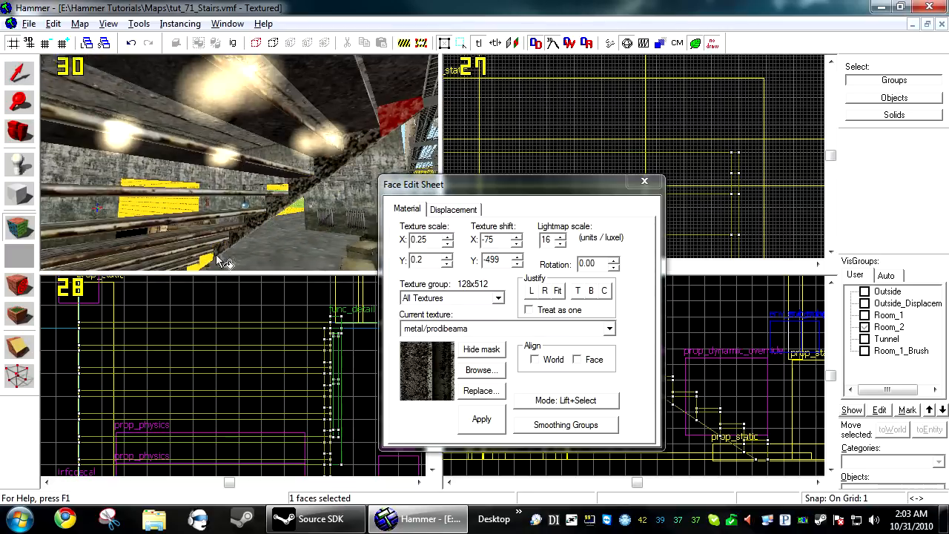
# Apply the aligned metal/prodibeama texture to the inner side faces of the lower support segments down to the floor.
pyautogui.press('z')
pyautogui.press('w')
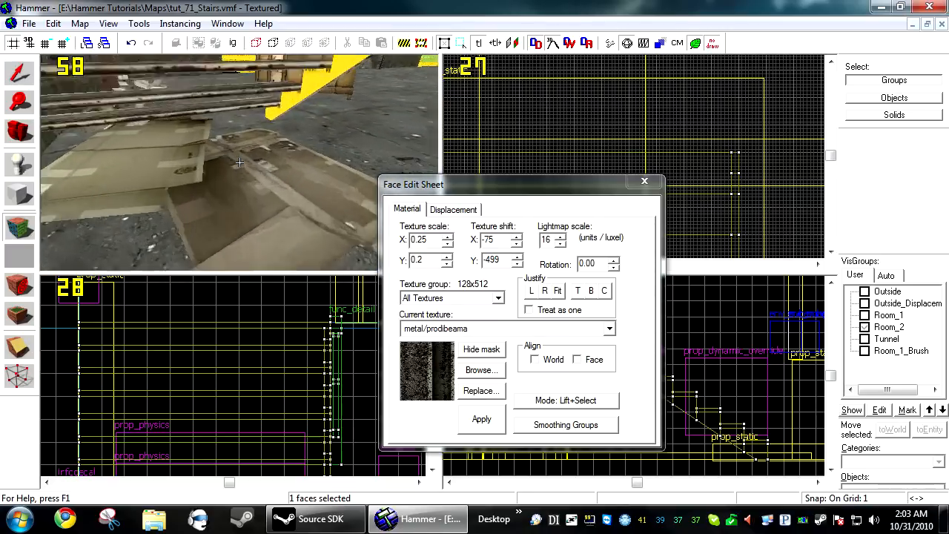
pyautogui.press('z')
pyautogui.rightClick(324, 67)
pyautogui.rightClick(295, 97)
pyautogui.rightClick(265, 127)
pyautogui.rightClick(241, 145)
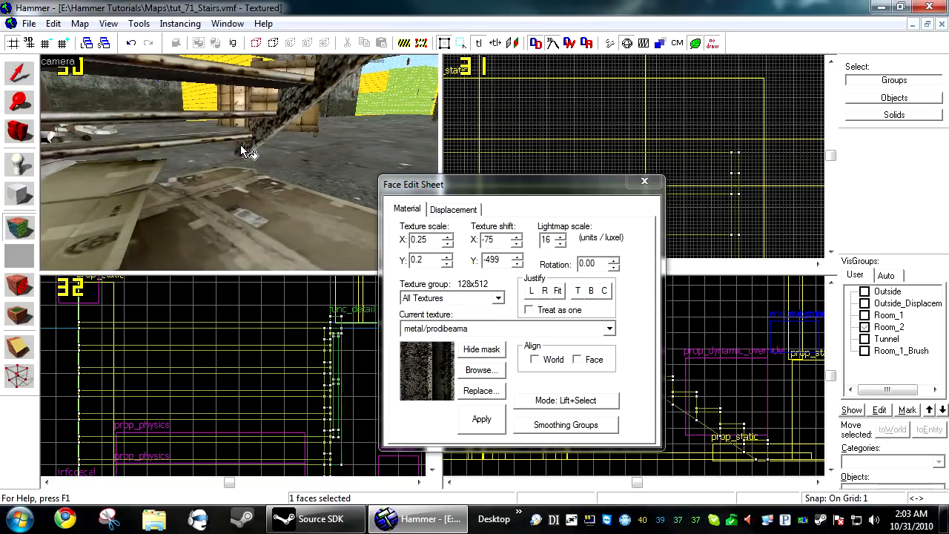
pyautogui.press('z')
pyautogui.press('z')
pyautogui.click(643, 181)
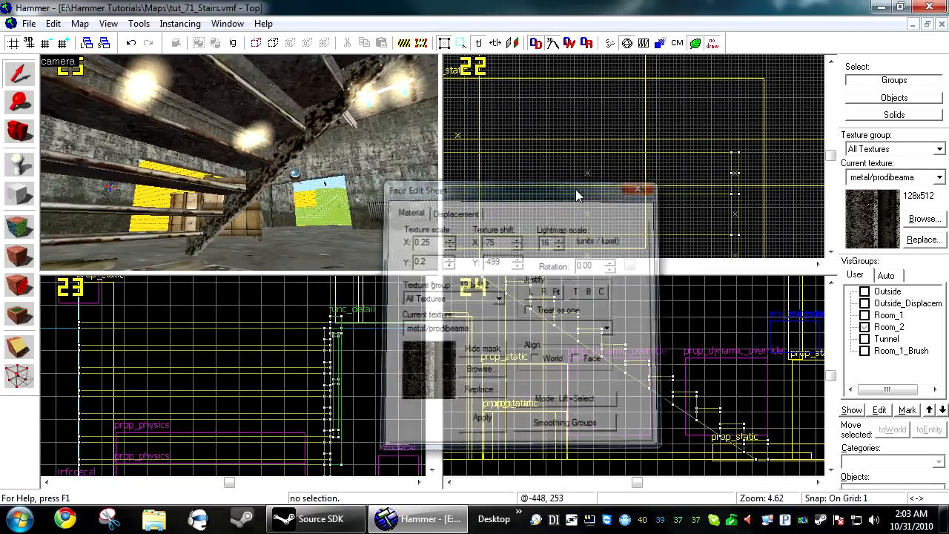
# Copy the grouped support to the opposite edge and to the middle of the staircase.
pyautogui.click(318, 130)
pyautogui.scroll(4, 653, 120)
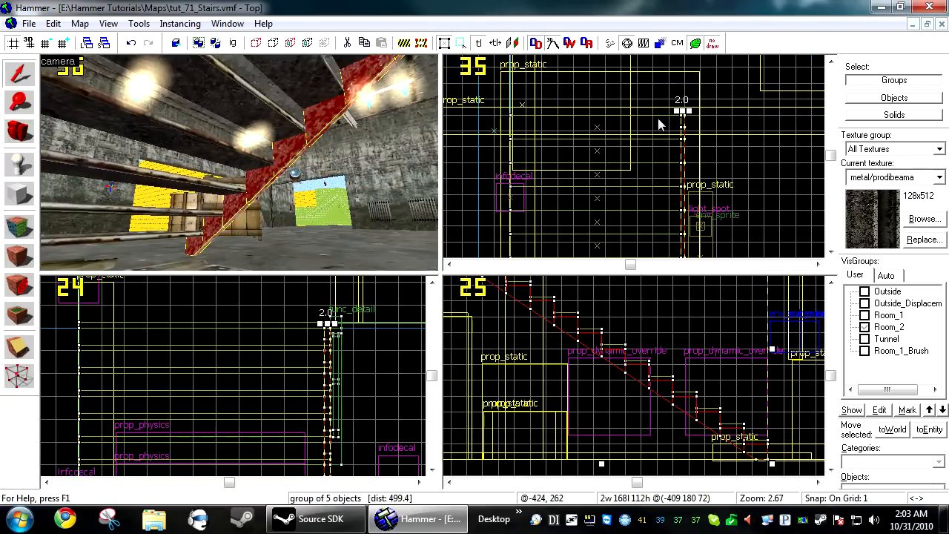
pyautogui.scroll(8, 496, 121)
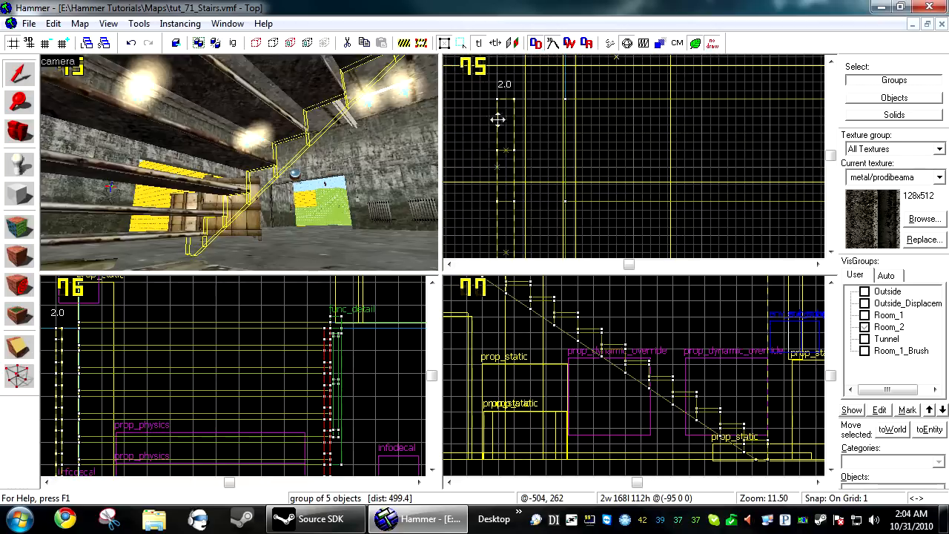
pyautogui.keyDown('shift'); pyautogui.moveTo(562, 121); pyautogui.dragTo(743, 108); pyautogui.keyUp('shift')
pyautogui.scroll(-7, 580, 110)
pyautogui.scroll(6, 716, 108)
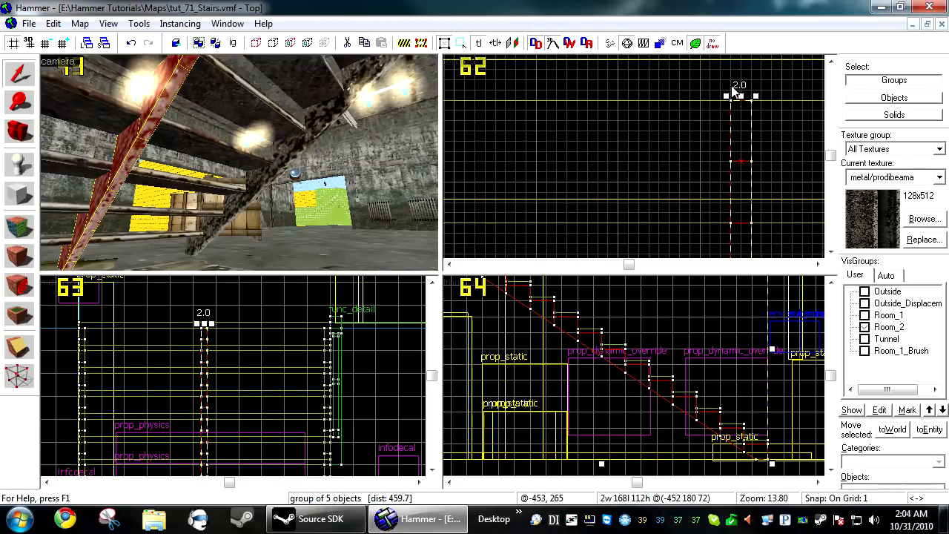
pyautogui.press('Escape')
# Check the support fronts from the foot of the stairs, undo both support copies and select the original support.
pyautogui.press('z')
pyautogui.press('w')
pyautogui.press('d')
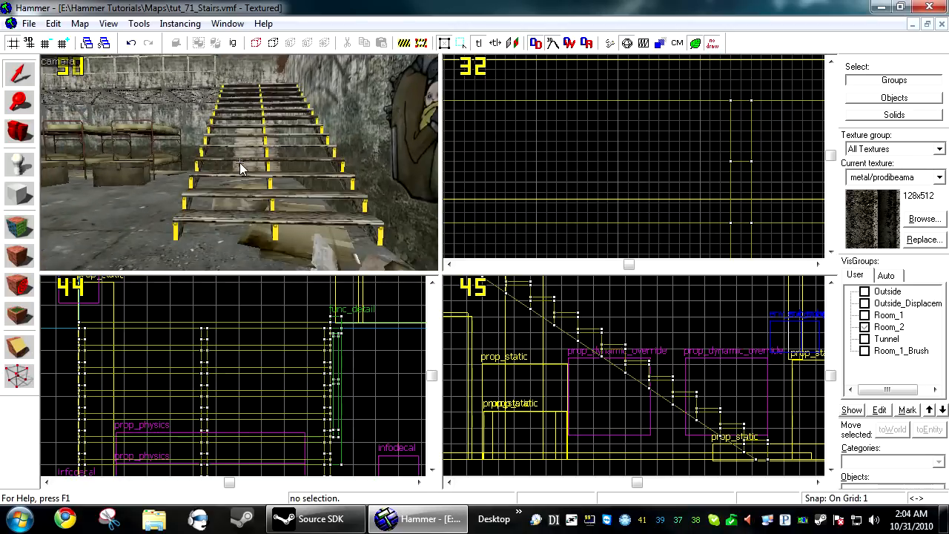
pyautogui.press('z')
pyautogui.click(240, 162)
# Lift the underside metal/prodibeama texture and apply it to the nodraw front faces of the support's steps up the staircase.
pyautogui.hotkey('shift', 'a')
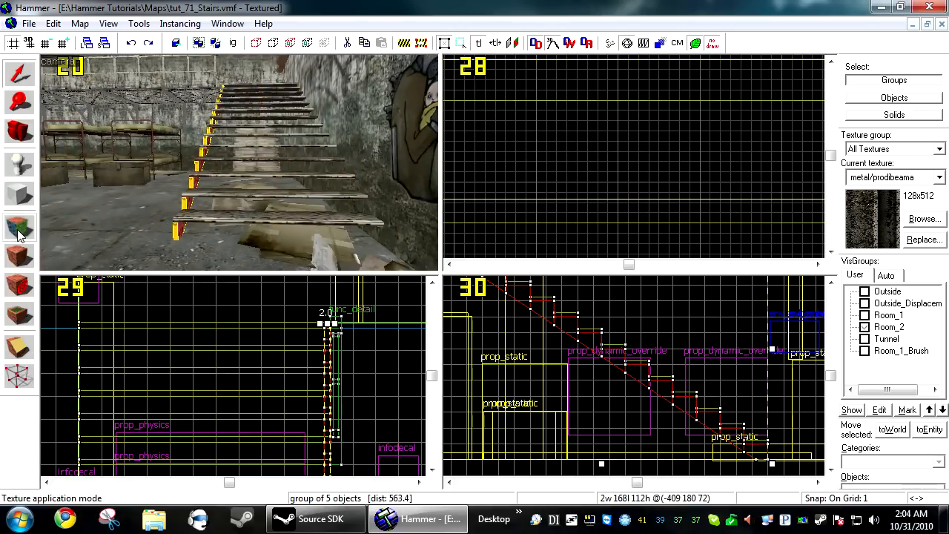
pyautogui.press('z')
pyautogui.press('z')
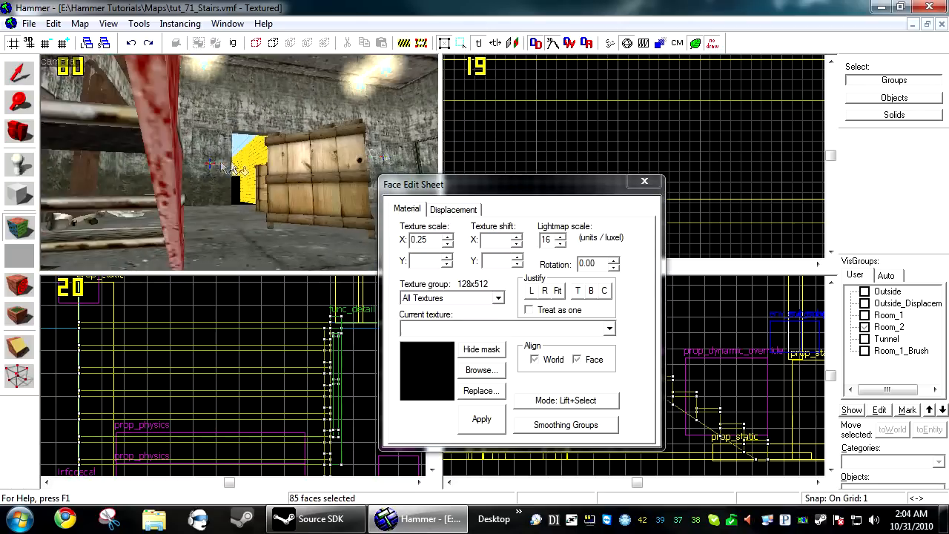
pyautogui.click(165, 178)
pyautogui.press('z')
pyautogui.press('z')
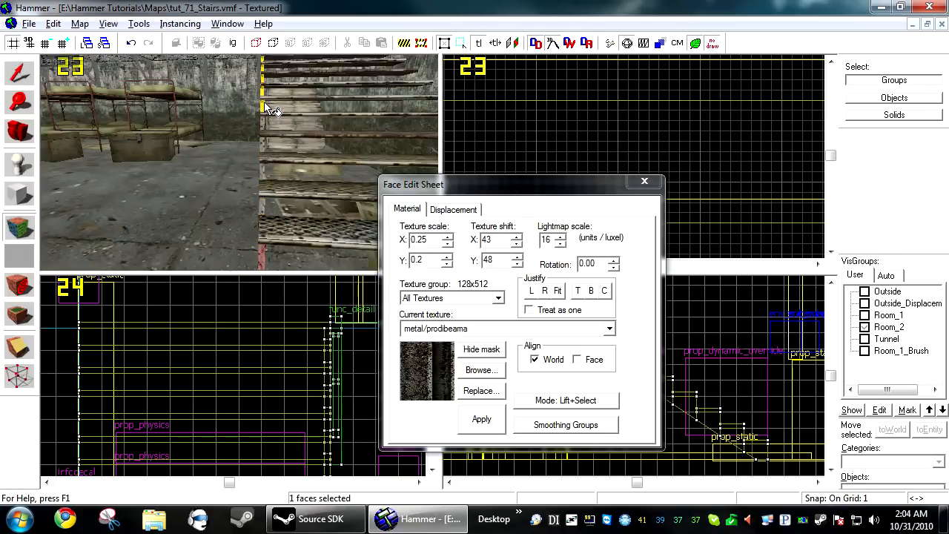
pyautogui.press('z')
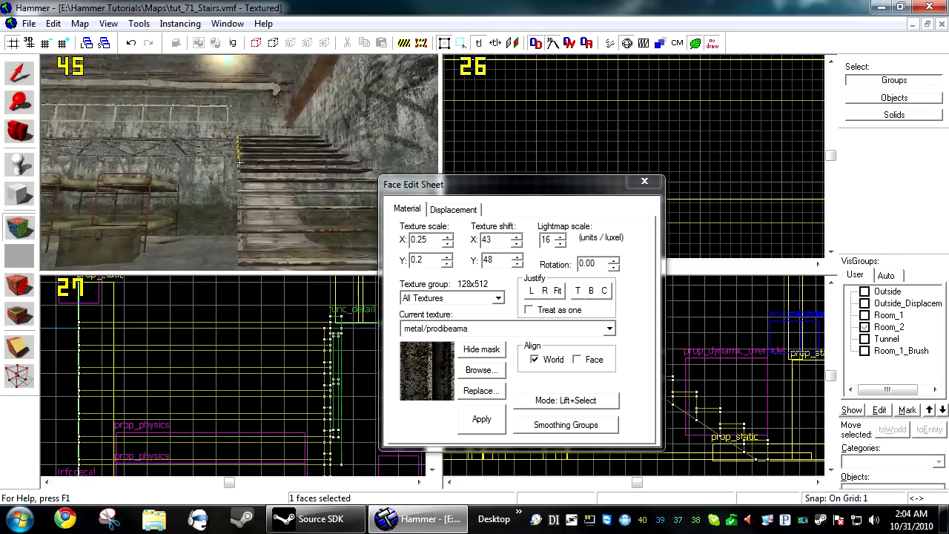
pyautogui.press('z')
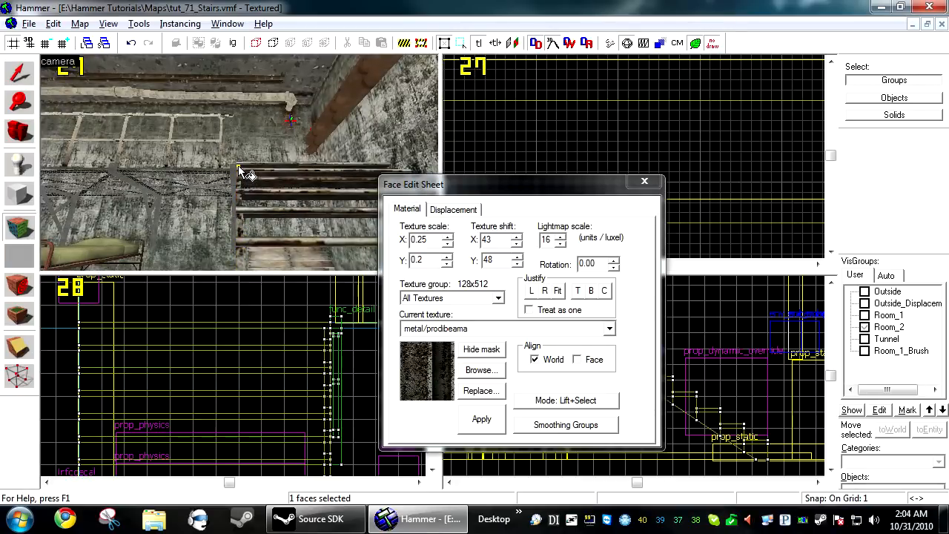
pyautogui.click(644, 181)
# Copy the fully textured support group to the middle and the wall side of the staircase.
pyautogui.click(239, 220)
pyautogui.hotkey('ctrl', 'e')
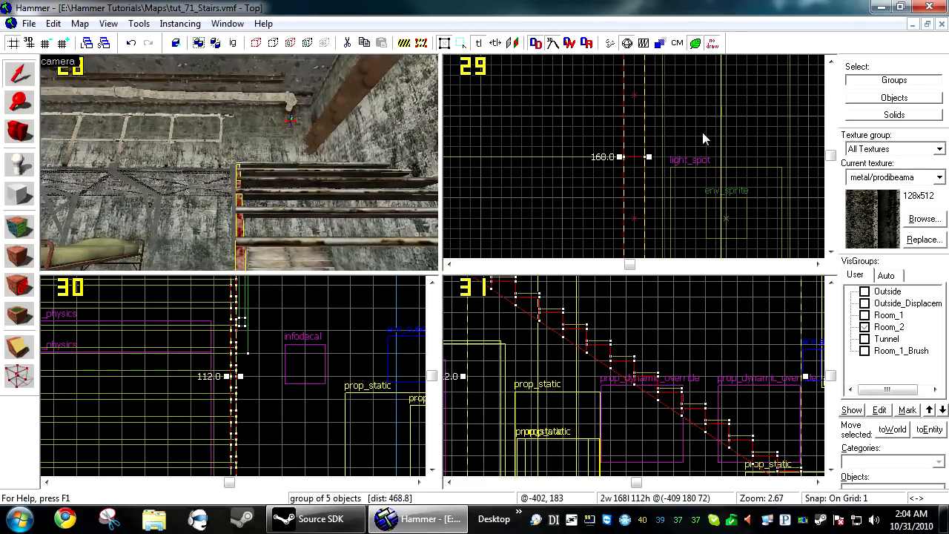
pyautogui.scroll(-3, 646, 139)
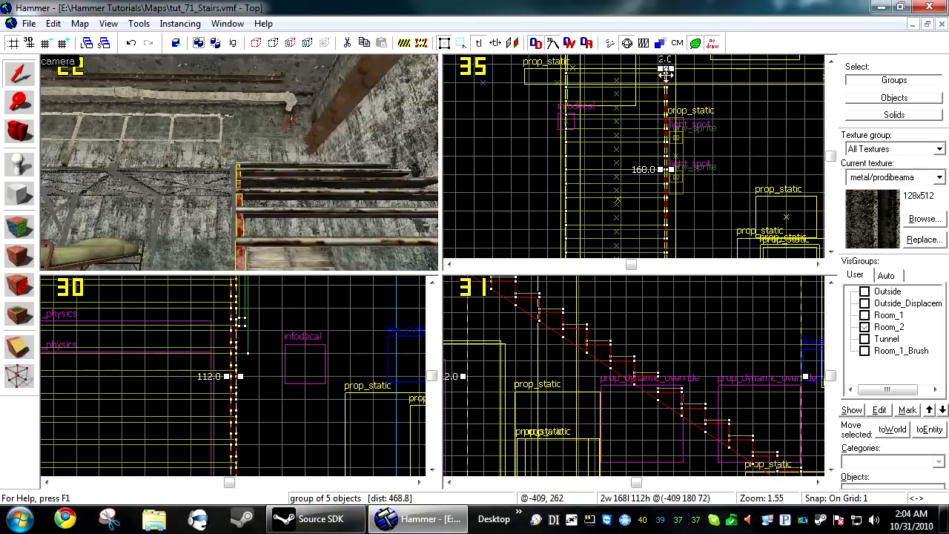
pyautogui.scroll(10, 668, 74)
pyautogui.scroll(-5, 710, 91)
pyautogui.keyDown('shift'); pyautogui.moveTo(710, 91); pyautogui.dragTo(777, 92); pyautogui.keyUp('shift')
pyautogui.scroll(5, 771, 93)
pyautogui.press('Escape')
pyautogui.press('z')
pyautogui.press('s')
pyautogui.press('z')
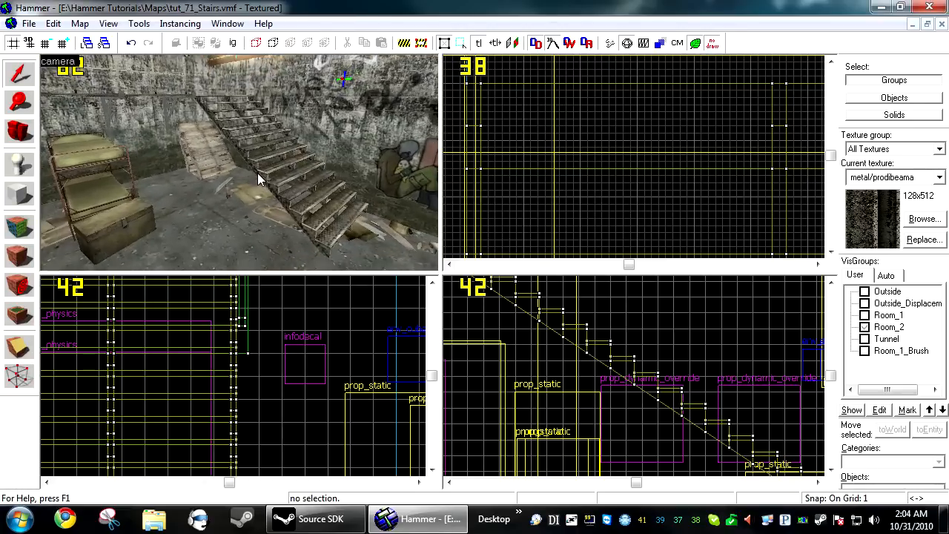
# Select the treads with all three supports and tie them to a func_detail entity.
pyautogui.click(260, 177)
pyautogui.keyDown('ctrl'); pyautogui.click(307, 153); pyautogui.keyUp('ctrl')
pyautogui.keyDown('ctrl'); pyautogui.click(307, 152); pyautogui.keyUp('ctrl')
pyautogui.keyDown('ctrl'); pyautogui.click(294, 169); pyautogui.keyUp('ctrl')
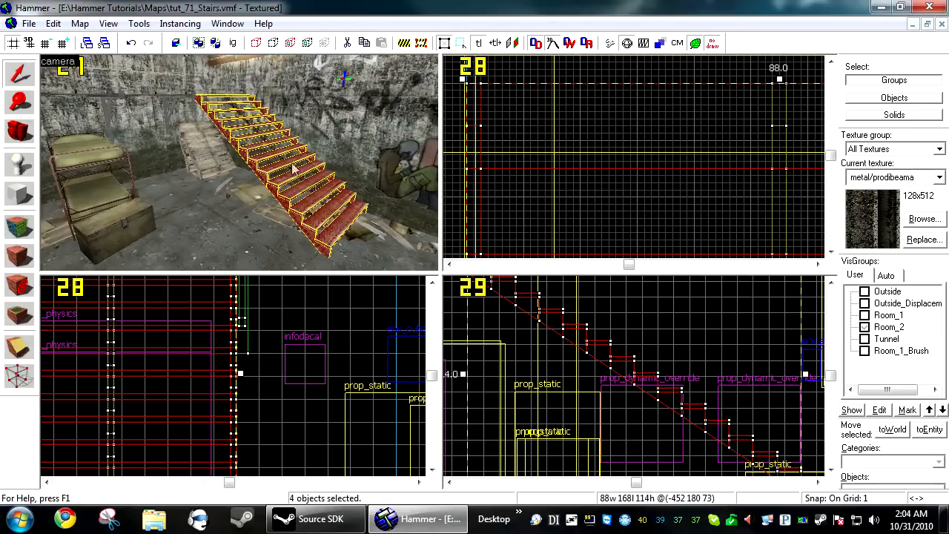
pyautogui.hotkey('ctrl', 't')
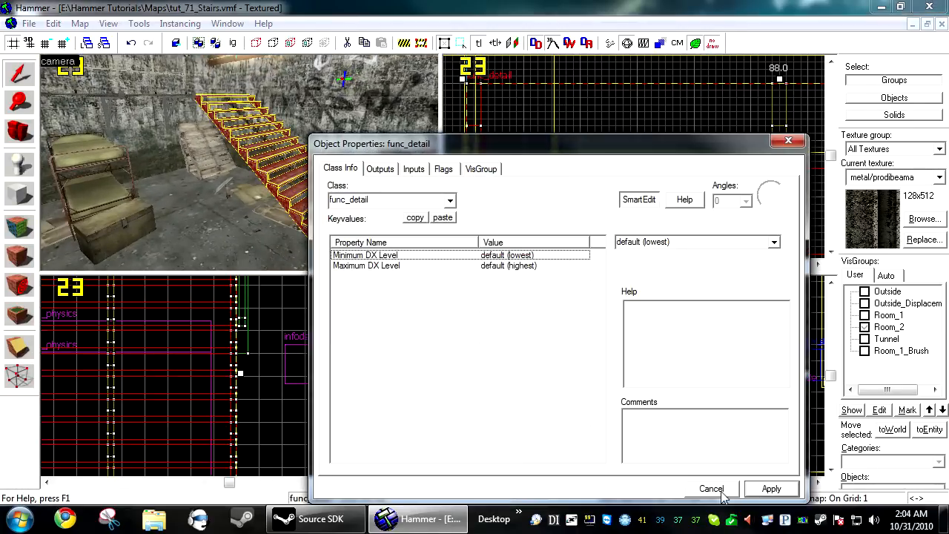
pyautogui.click(774, 487)
pyautogui.scroll(-6, 540, 79)
pyautogui.press('Escape')
pyautogui.press('z')
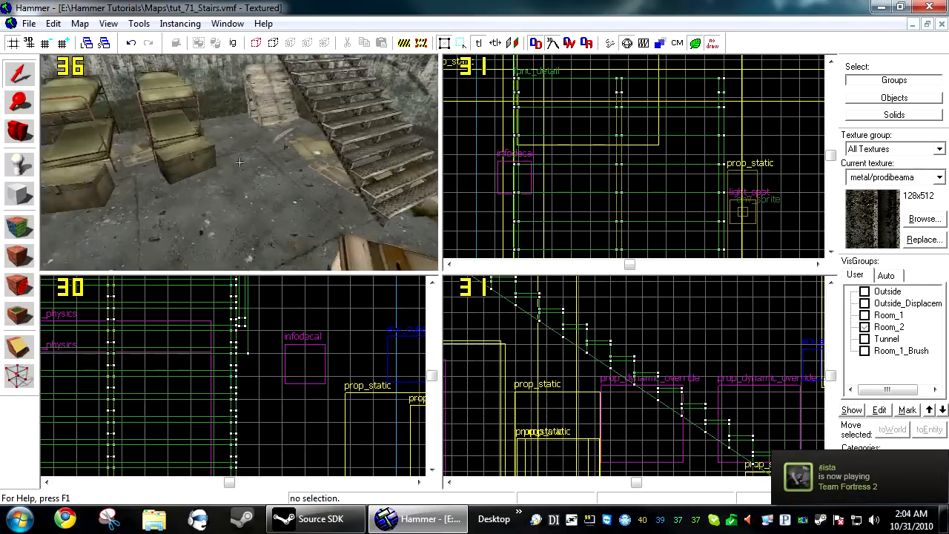
pyautogui.press('s')
pyautogui.press('z')
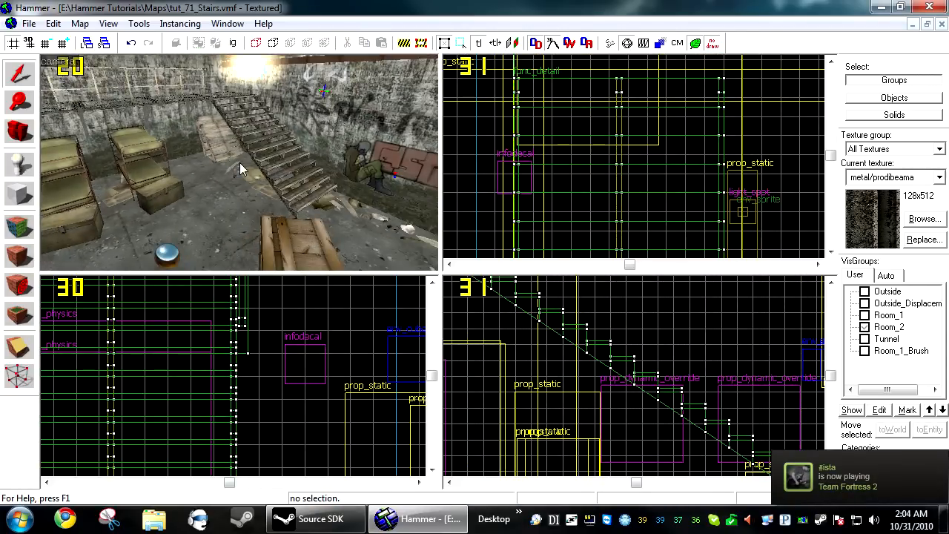